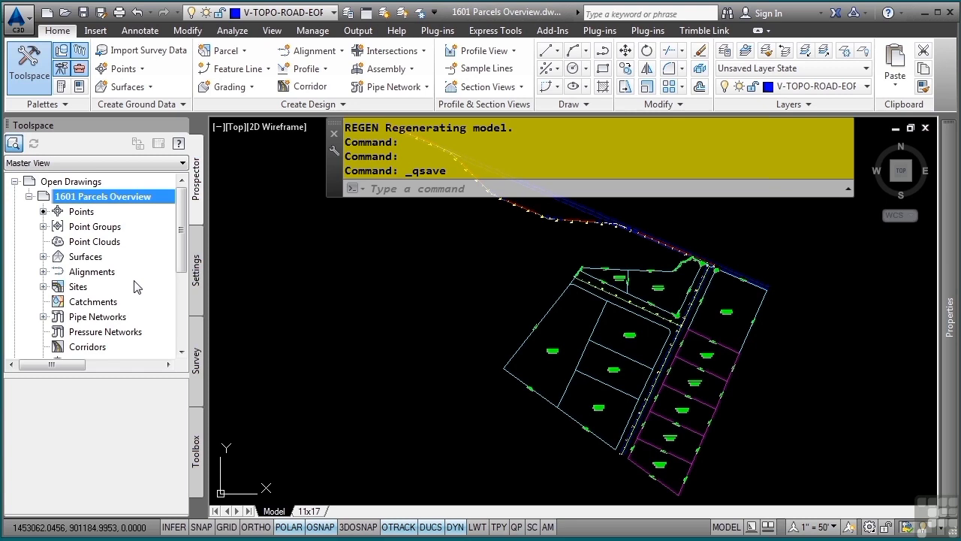
Expand the drawing's Sites collection down to the contents of Phase 1 and preview that site
click(43, 286)
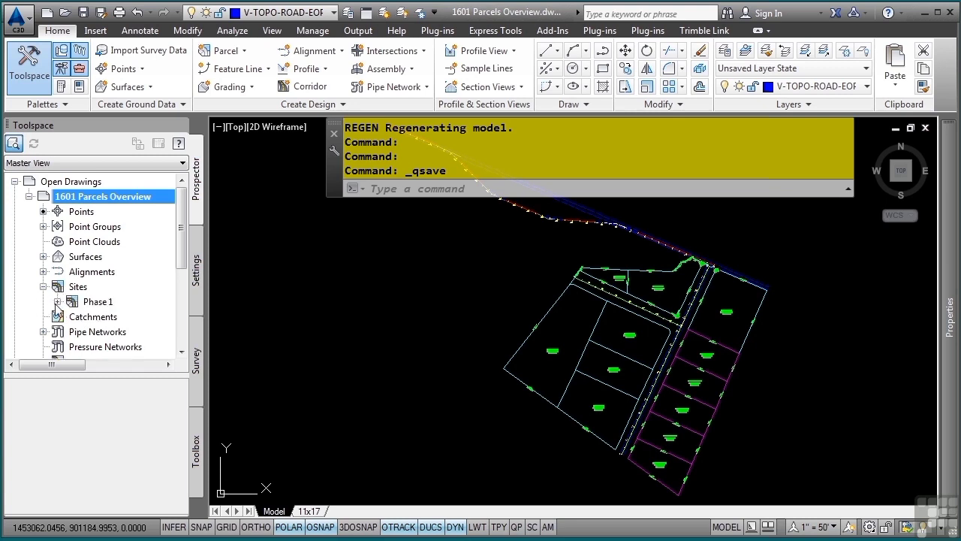
click(57, 302)
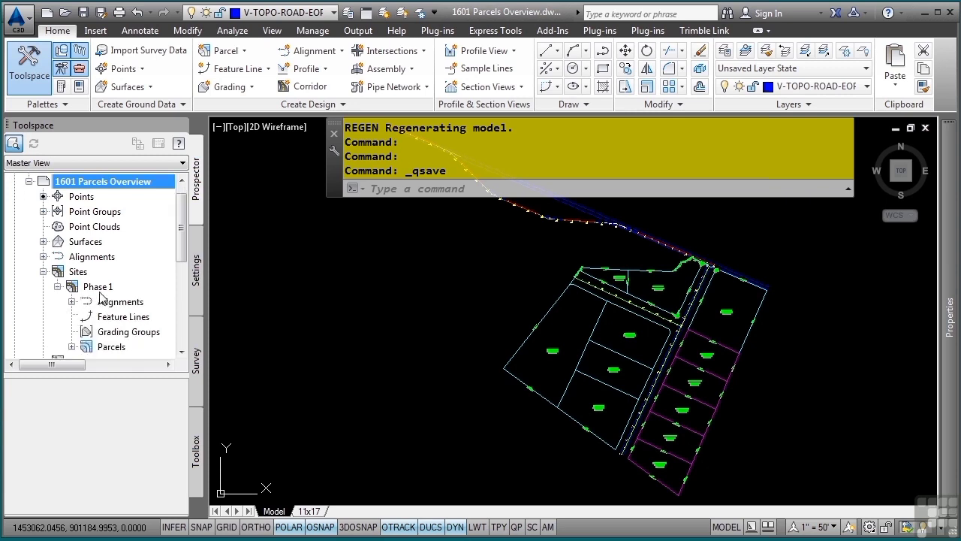
click(98, 289)
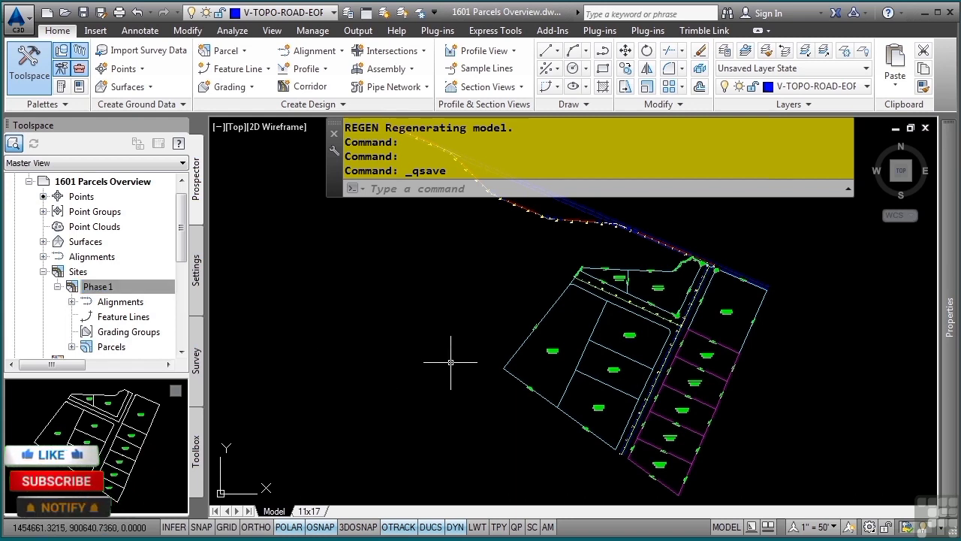
Slide the shared lot line between Single-Family 7 and Single-Family 4 into parcel 7, leaving parcel 7 about 1.44 acres
scroll(633, 404, up, 8)
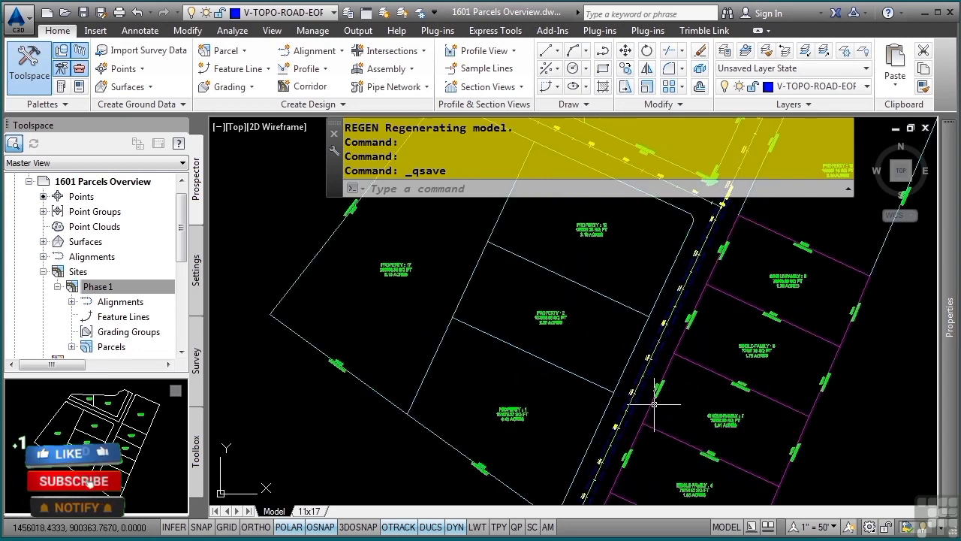
scroll(711, 435, up, 5)
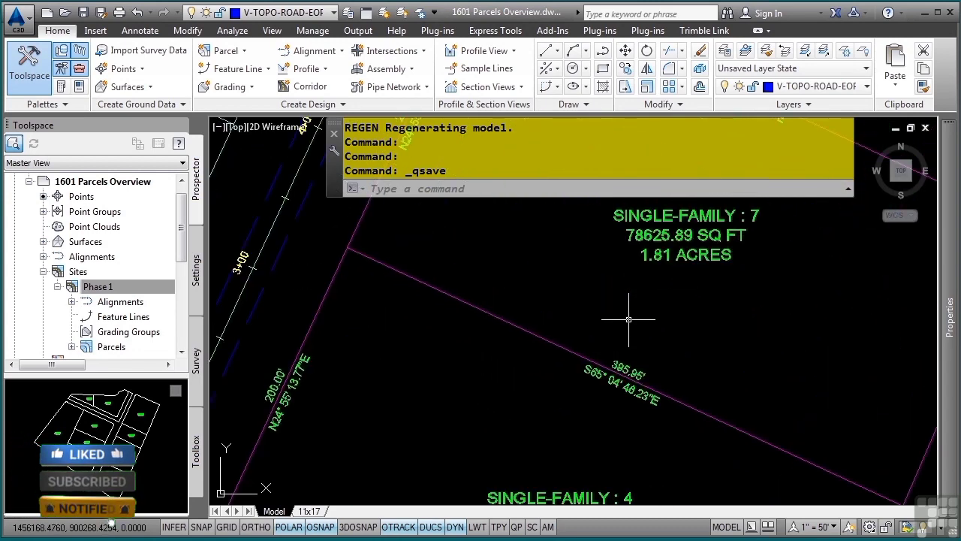
scroll(608, 337, down, 3)
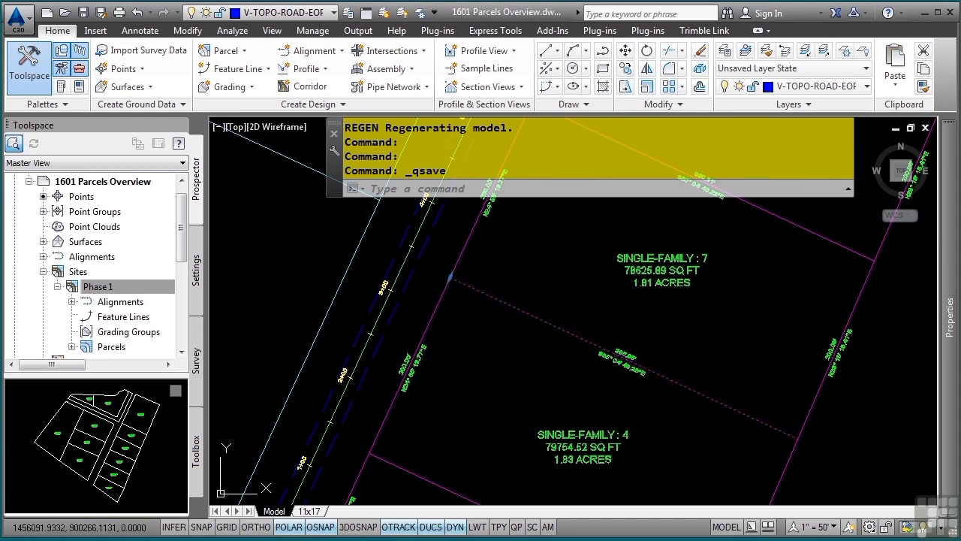
click(554, 325)
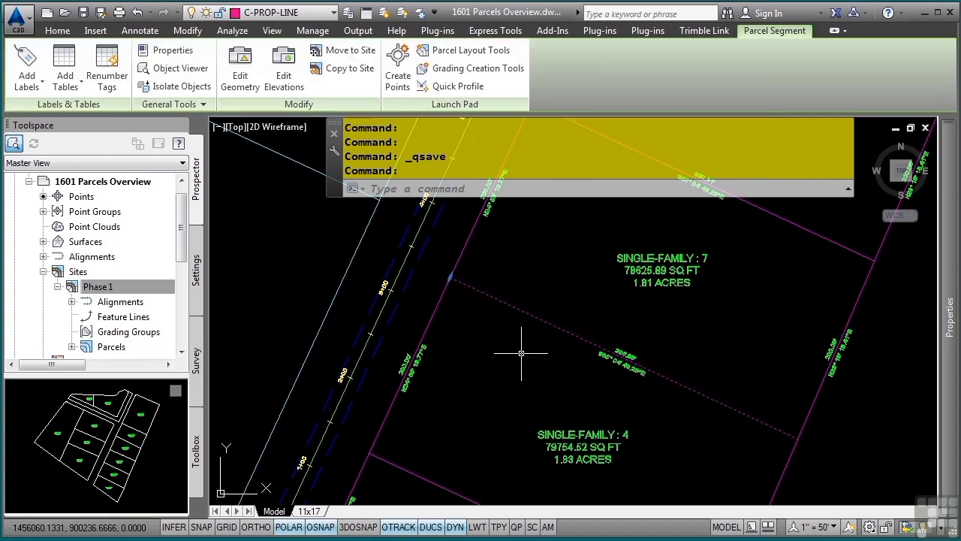
click(450, 278)
click(518, 263)
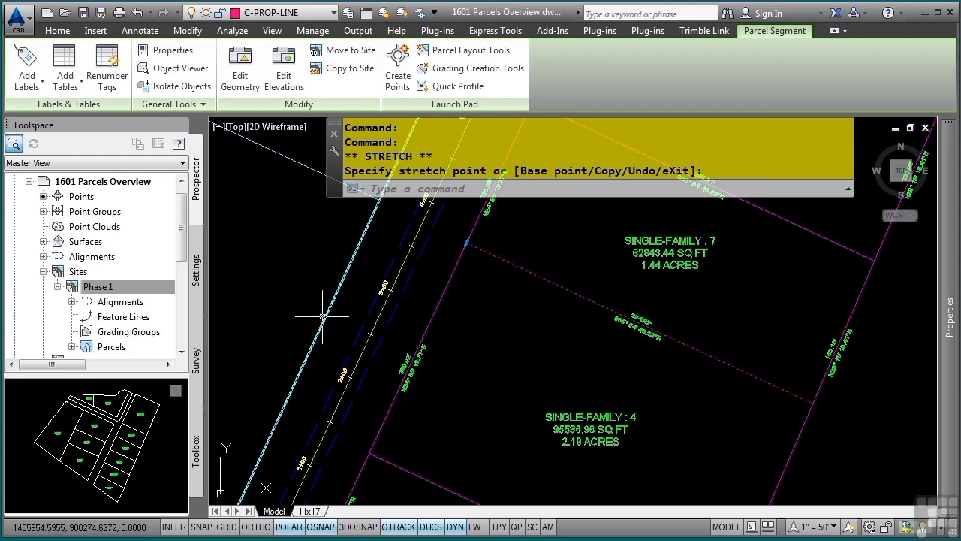
List Phase 1's centerline alignments and examine the Main Road and Simons Road alignments among the parcels in the drawing
click(71, 301)
click(87, 287)
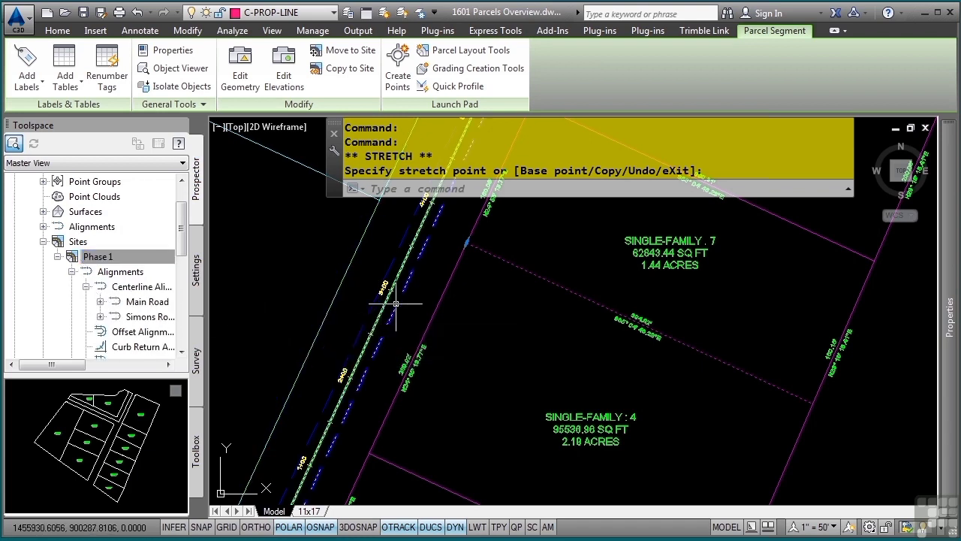
middle_drag(420, 290, 435, 454)
middle_drag(508, 320, 488, 443)
middle_drag(539, 229, 501, 449)
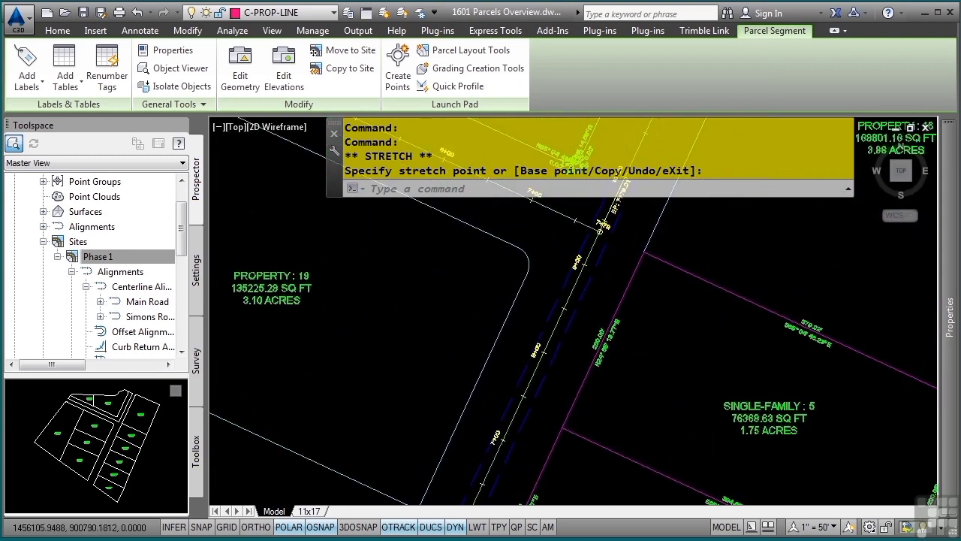
scroll(502, 350, down, 2)
mouse_move(502, 350)
middle_down()
mouse_move(552, 443)
mouse_move(624, 481)
middle_up()
middle_drag(535, 383, 603, 405)
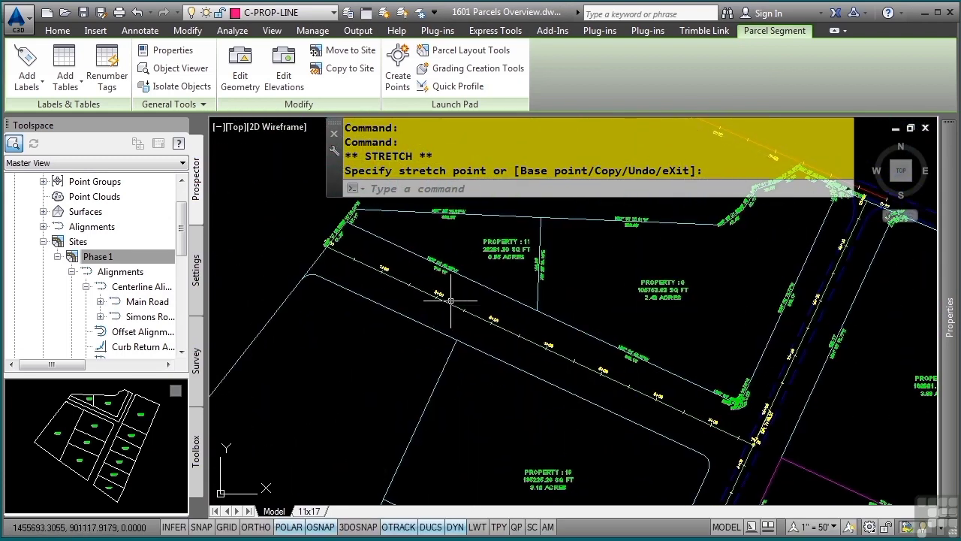
mouse_move(450, 301)
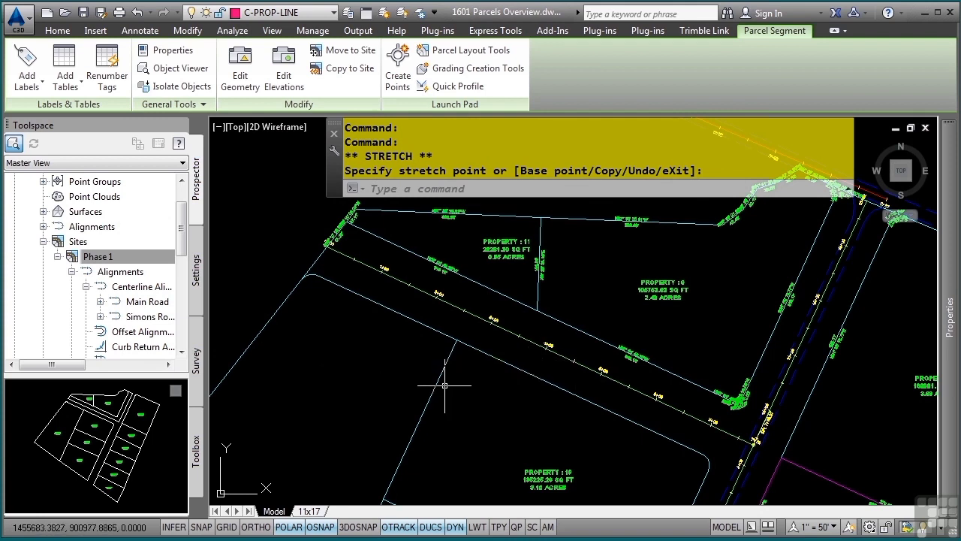
mouse_move(445, 385)
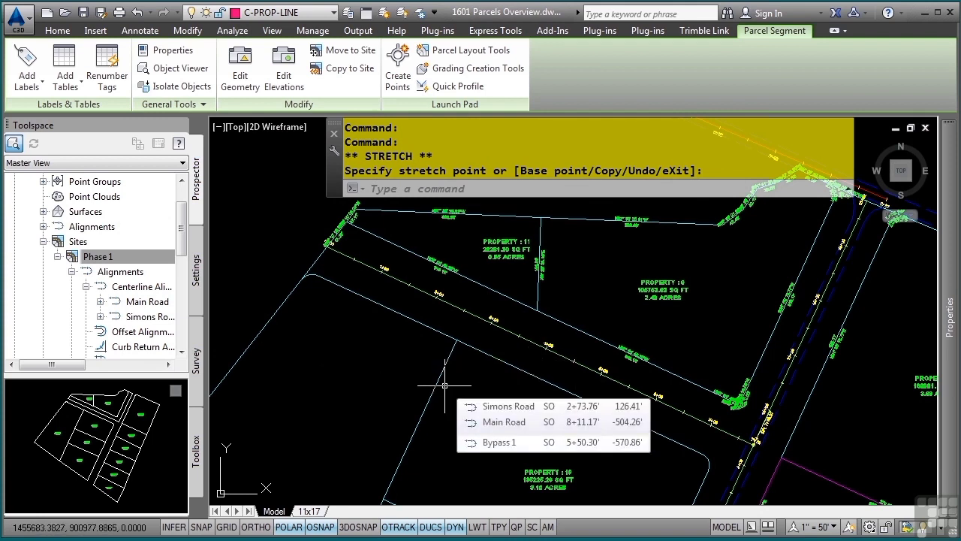
Find the drawing's parcel styles in the settings and open the Property style
click(200, 278)
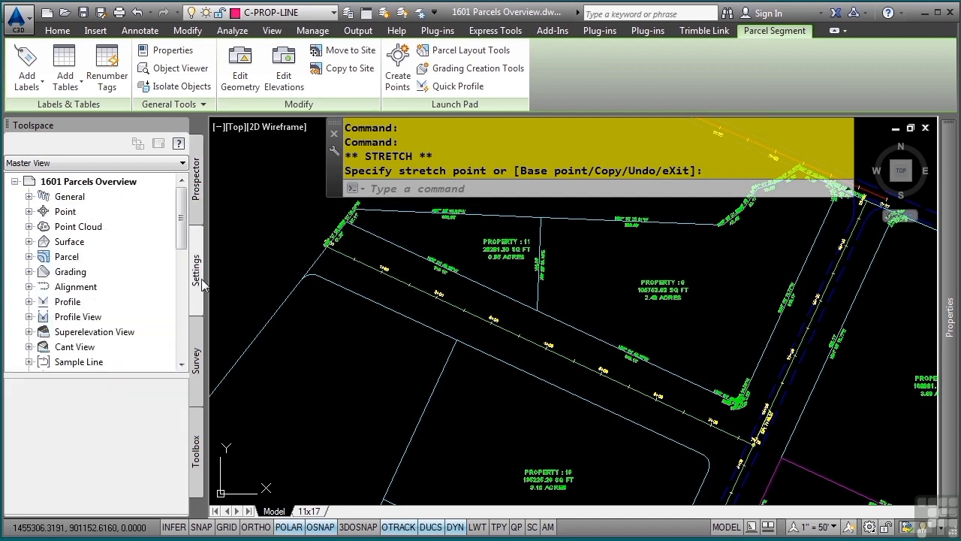
click(29, 256)
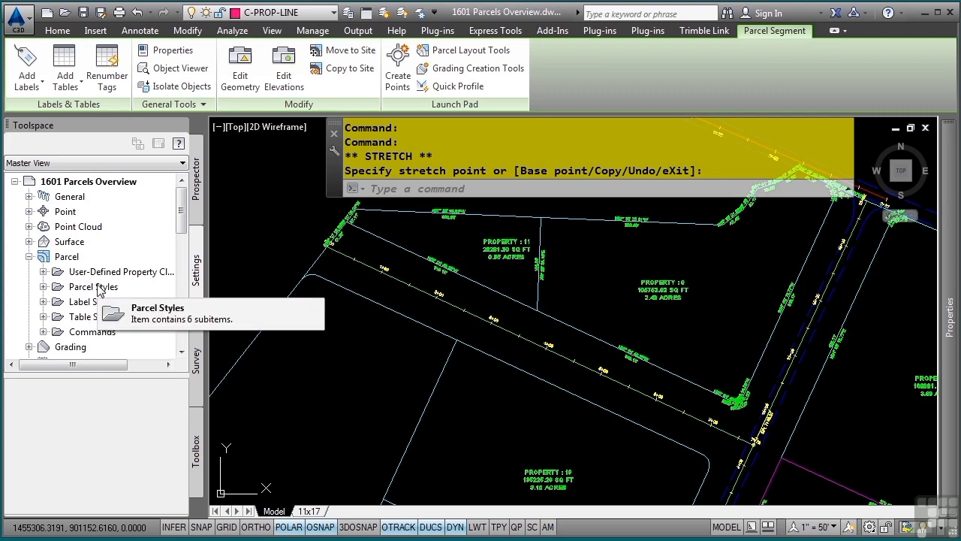
middle_drag(508, 411, 502, 260)
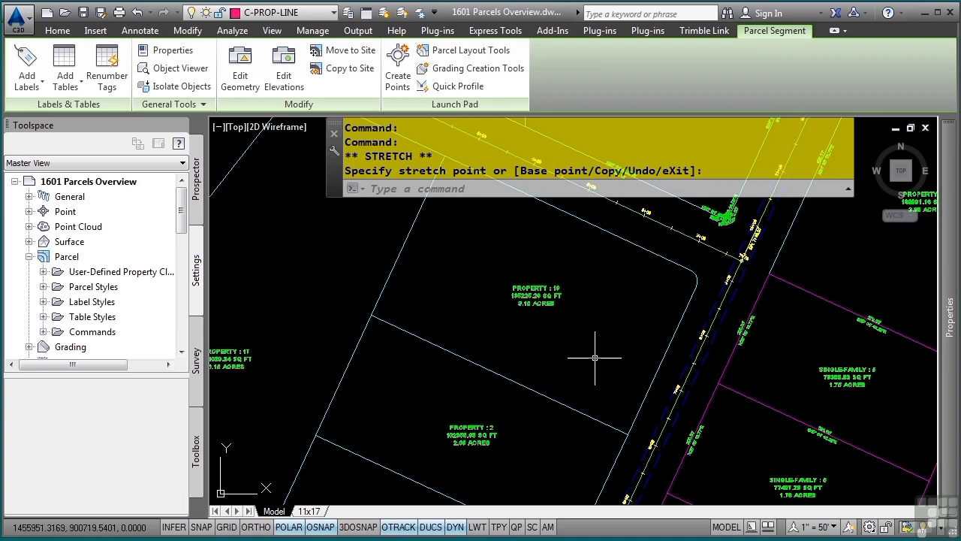
click(43, 287)
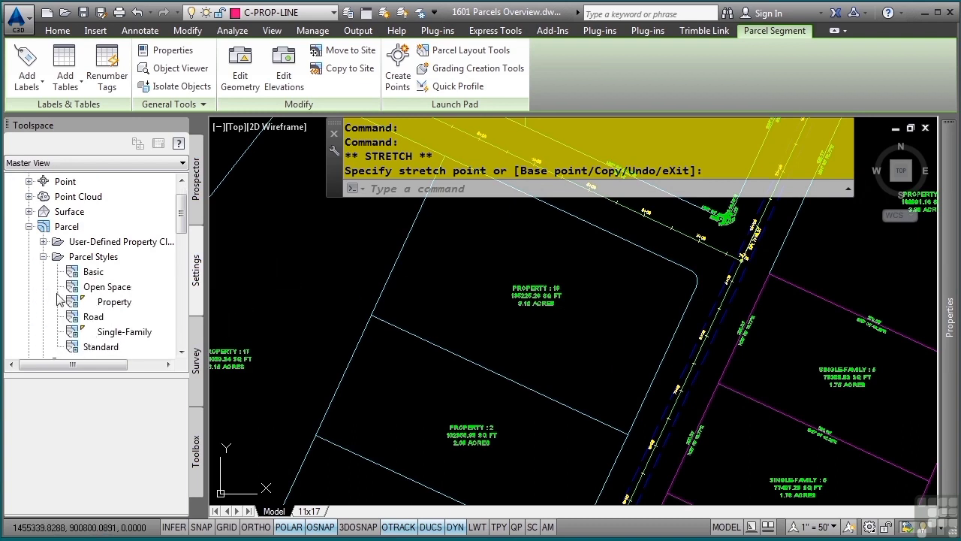
click(131, 303)
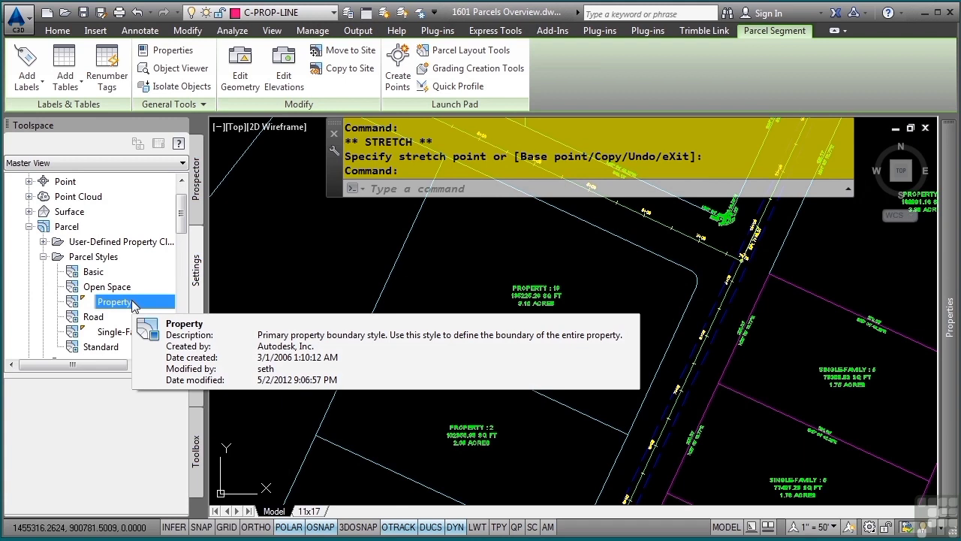
double_click(115, 302)
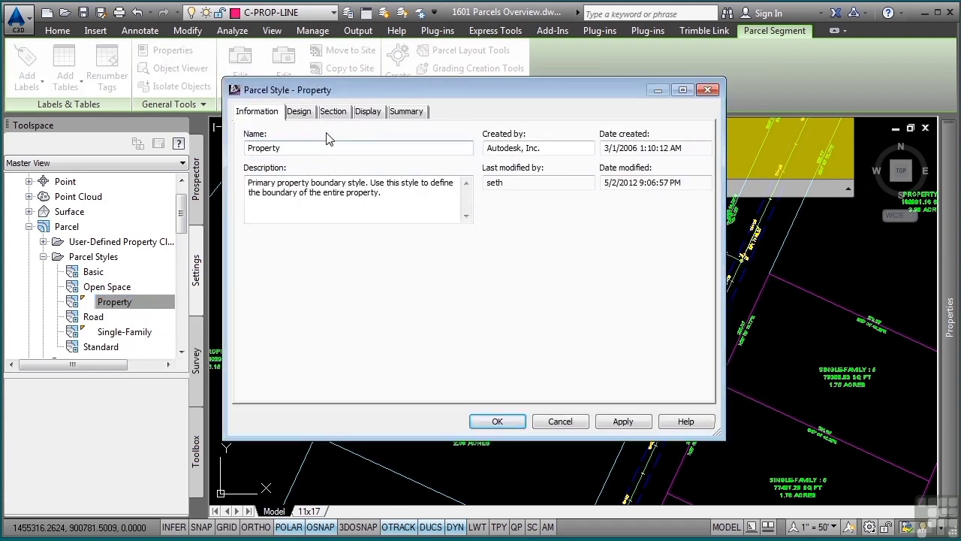
Review the Property style's name template, segment marker style, component display and view directions, and close the style
click(299, 112)
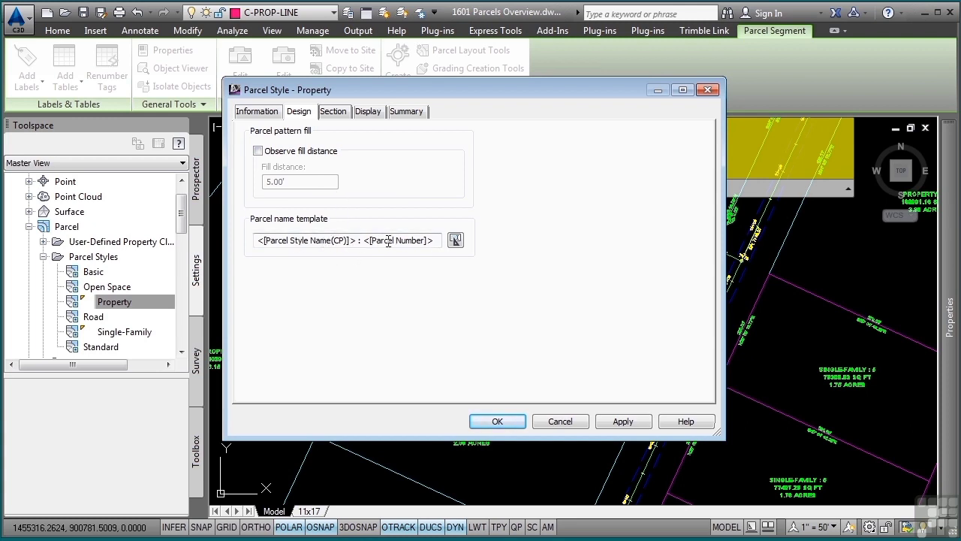
click(340, 113)
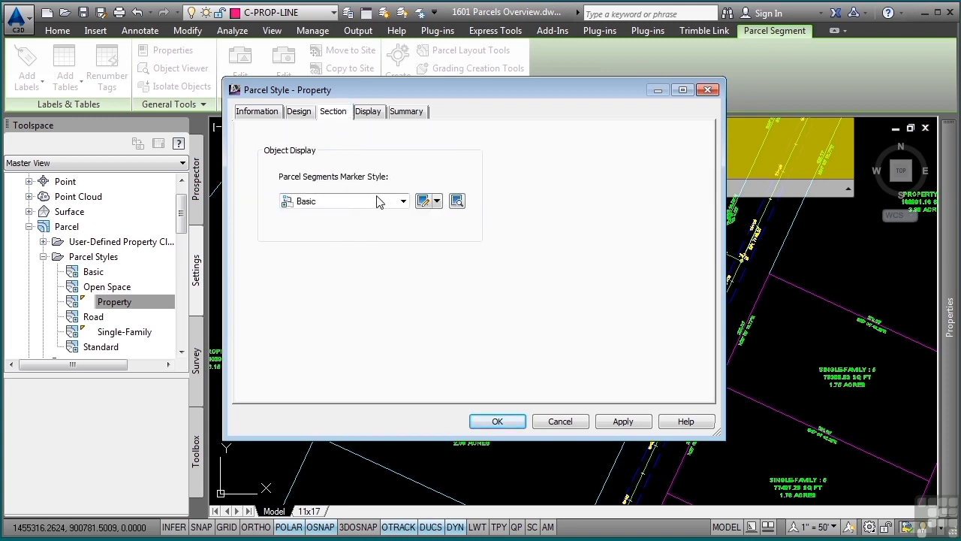
click(368, 113)
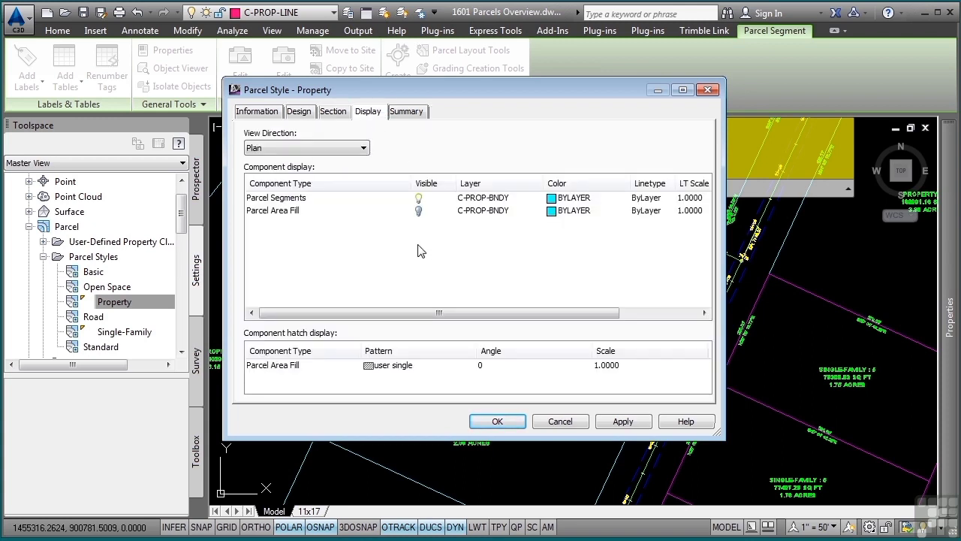
click(280, 201)
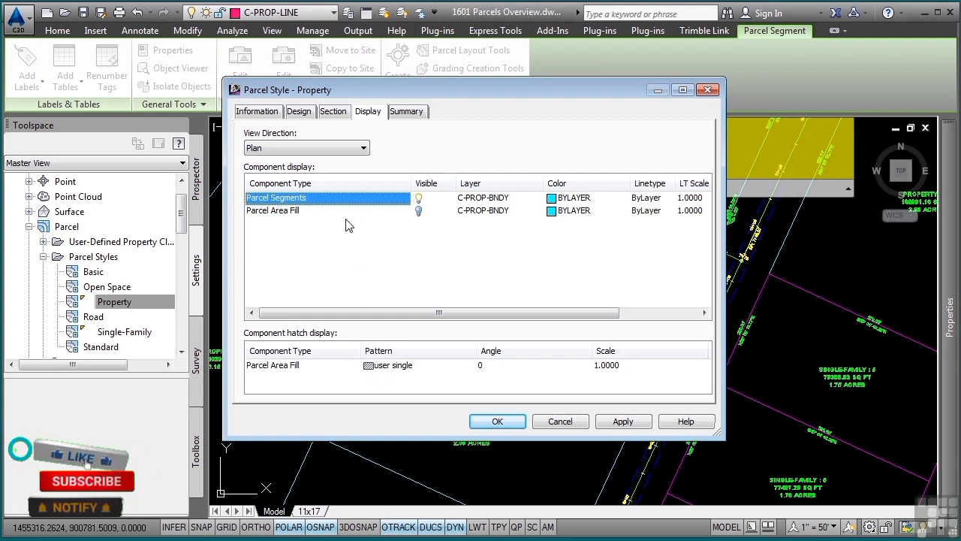
click(315, 153)
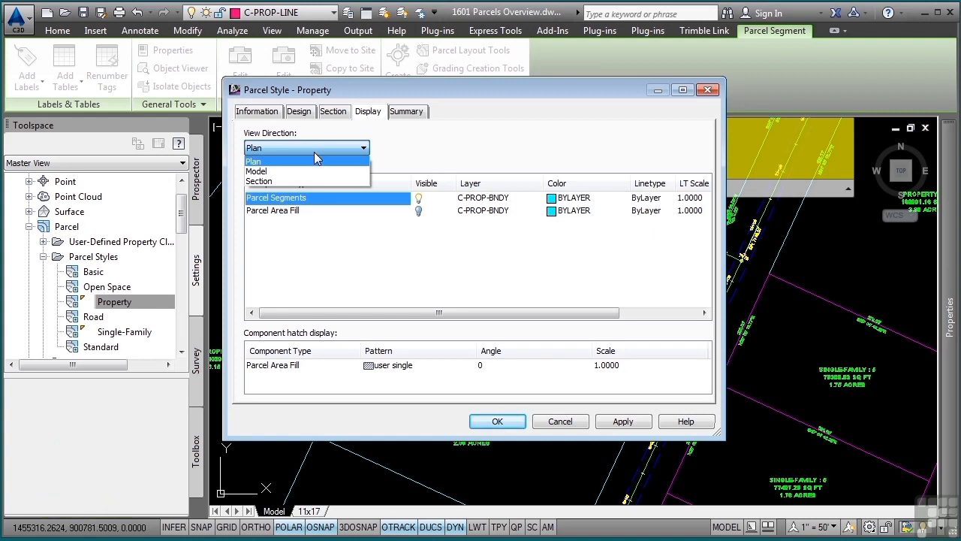
click(416, 150)
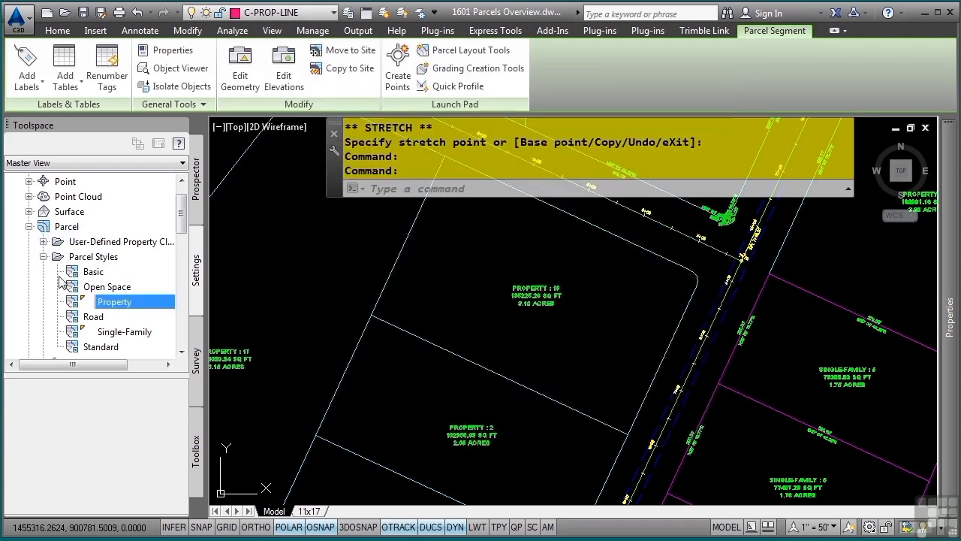
Browse the parcel area label styles, examine the Single-Family 6 label in the drawing, and open the Name Square Foot & Acres style
click(43, 256)
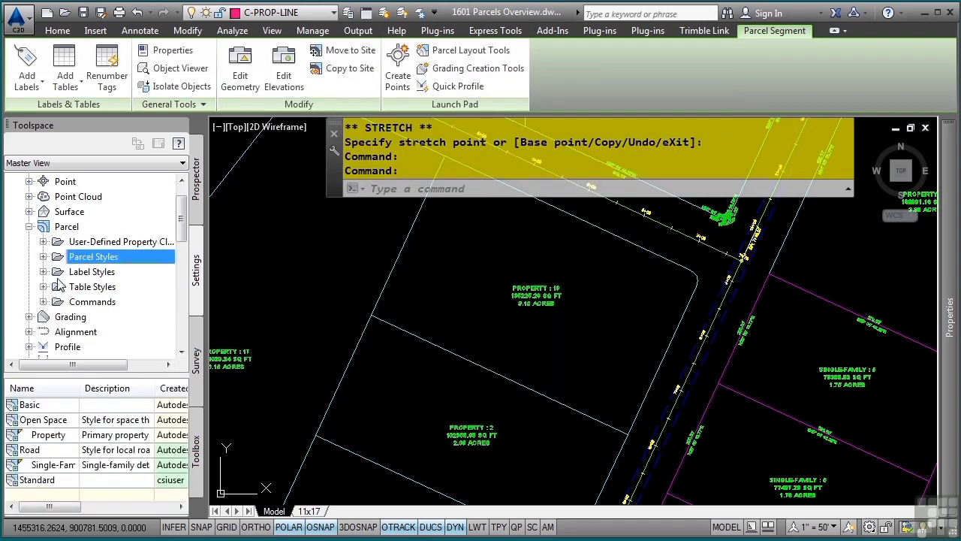
click(43, 272)
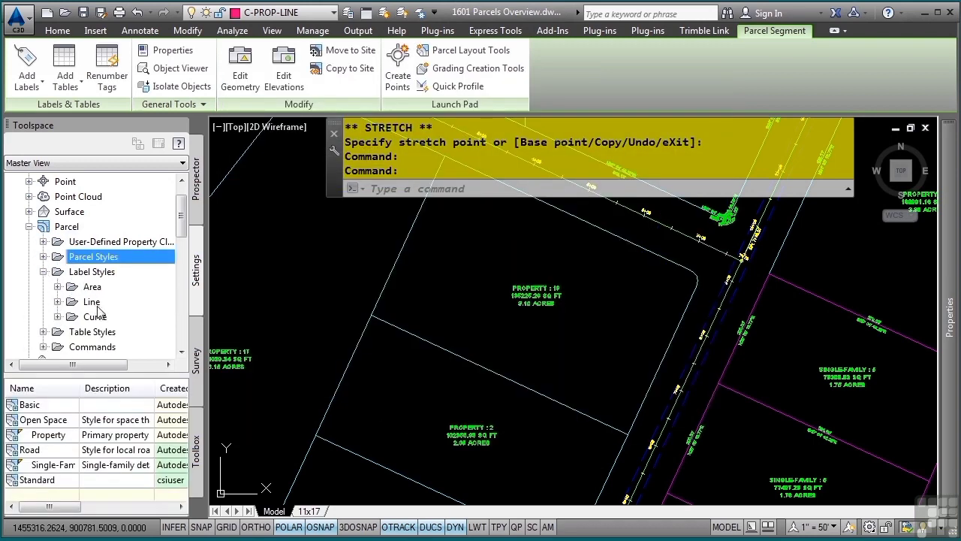
click(58, 287)
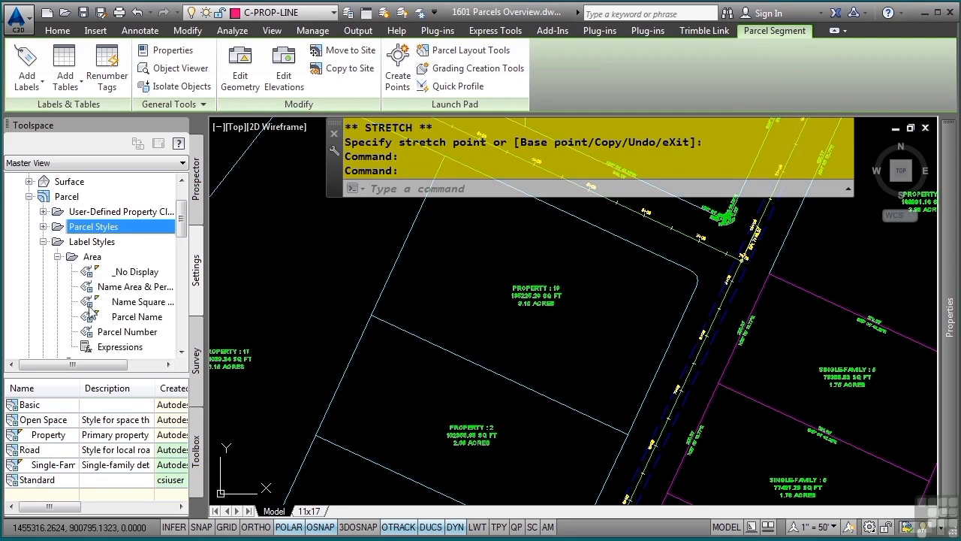
middle_drag(571, 374, 362, 287)
scroll(565, 390, up, 4)
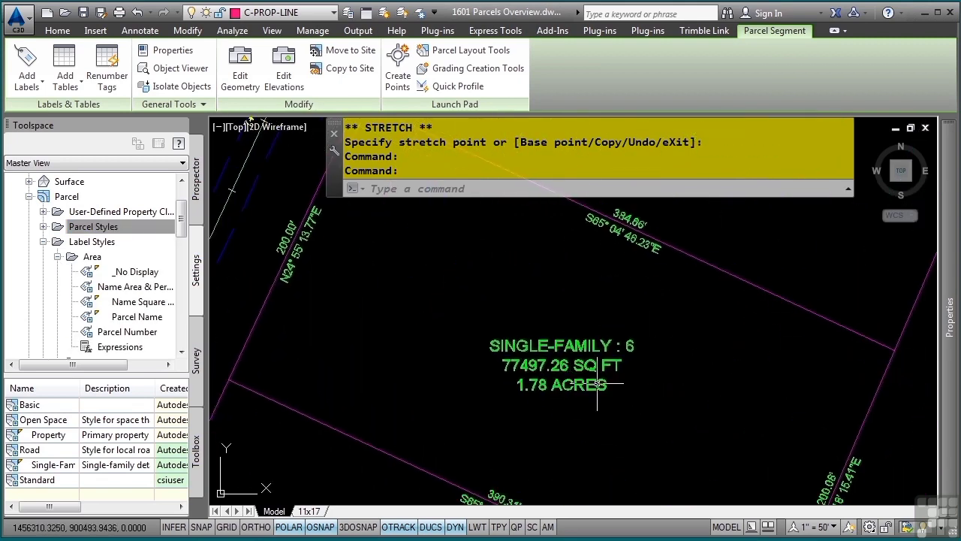
click(123, 302)
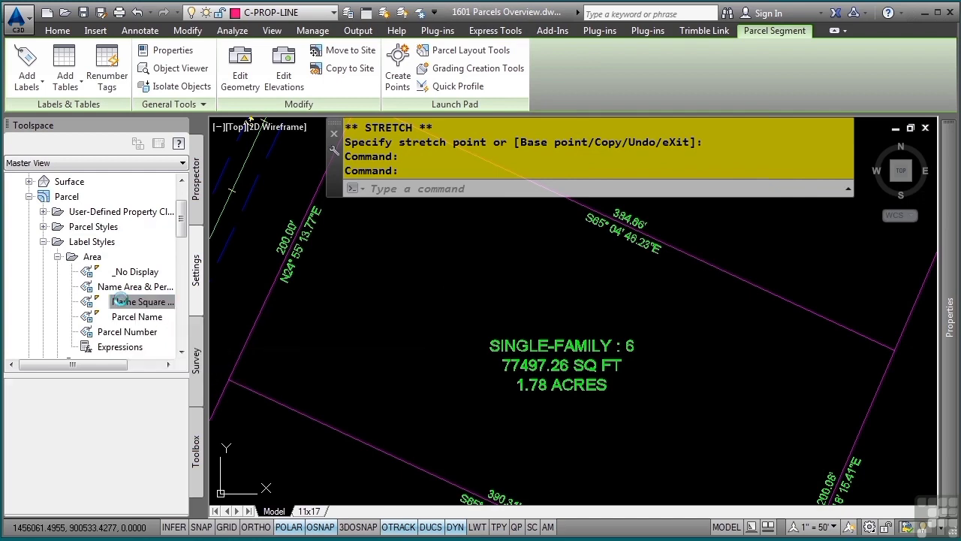
double_click(123, 302)
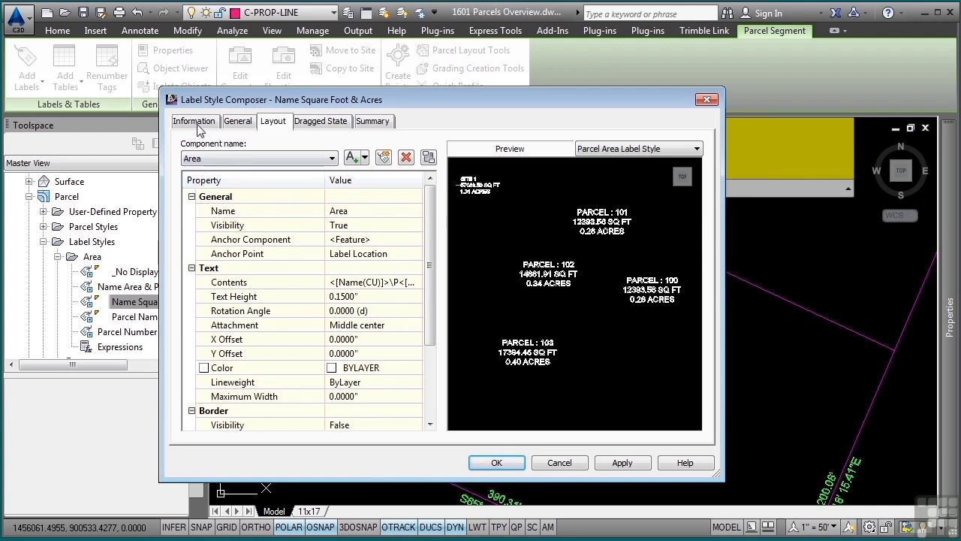
Review the Name Square Foot & Acres style's general settings, layout components and the component types that can be added
click(237, 128)
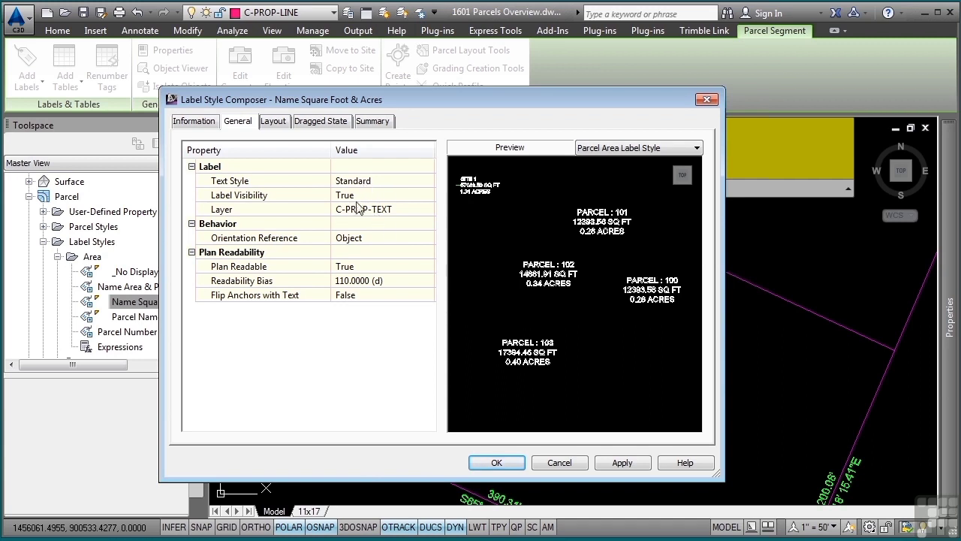
click(285, 125)
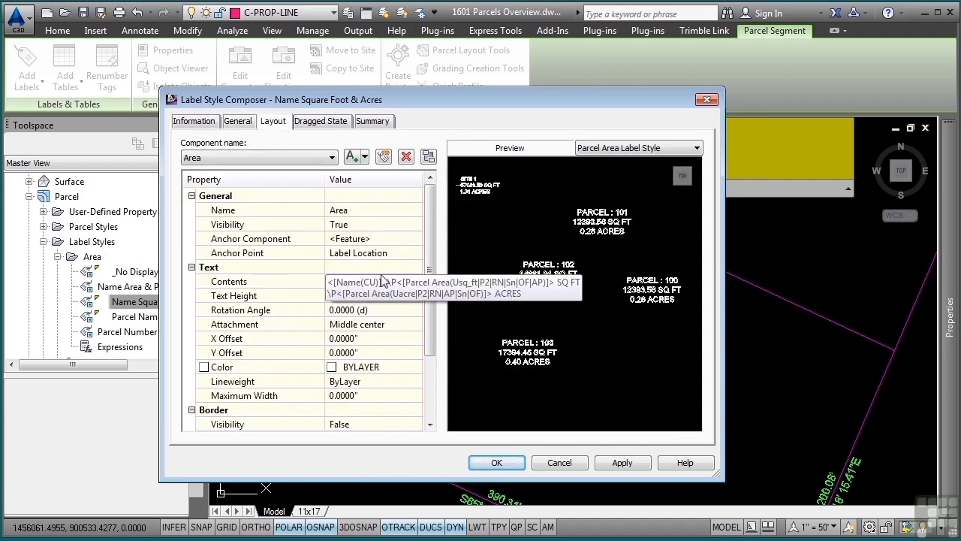
click(312, 159)
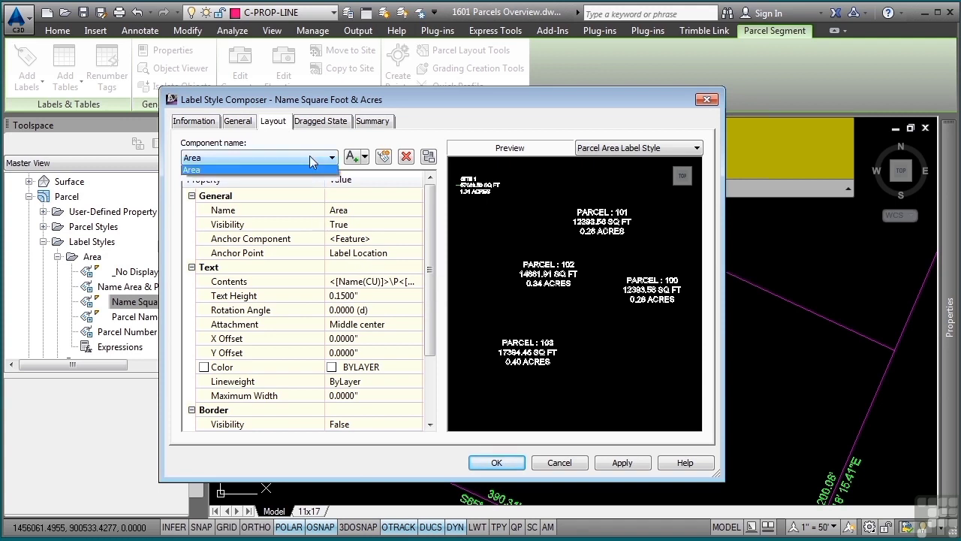
click(368, 165)
click(365, 157)
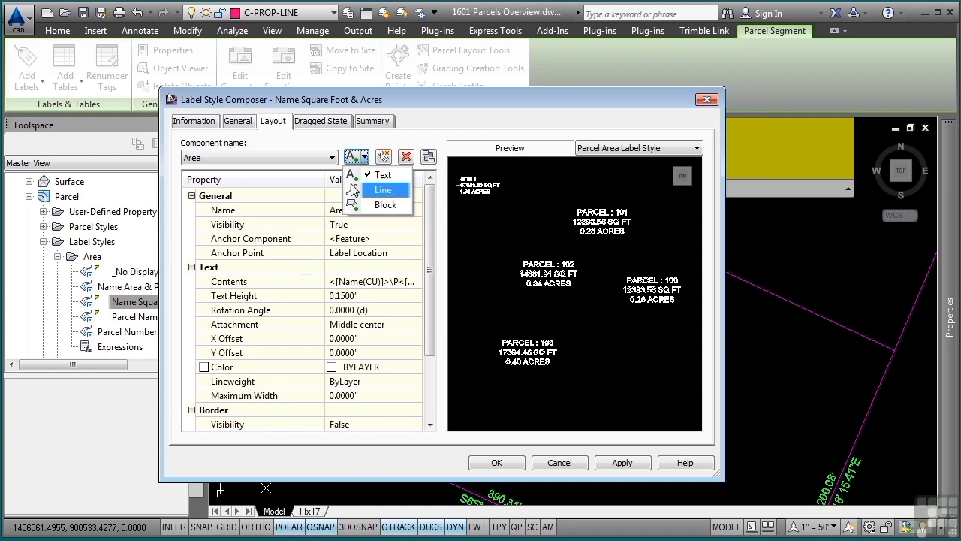
click(440, 103)
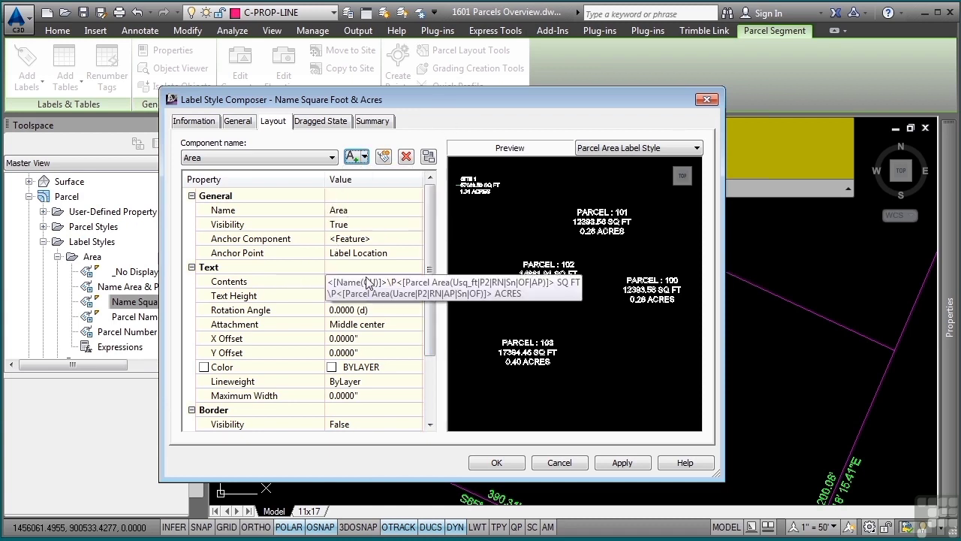
Inspect the square-foot and acre Parcel Area fields in the Area component's text contents, and close the label style without changes
click(368, 281)
click(415, 281)
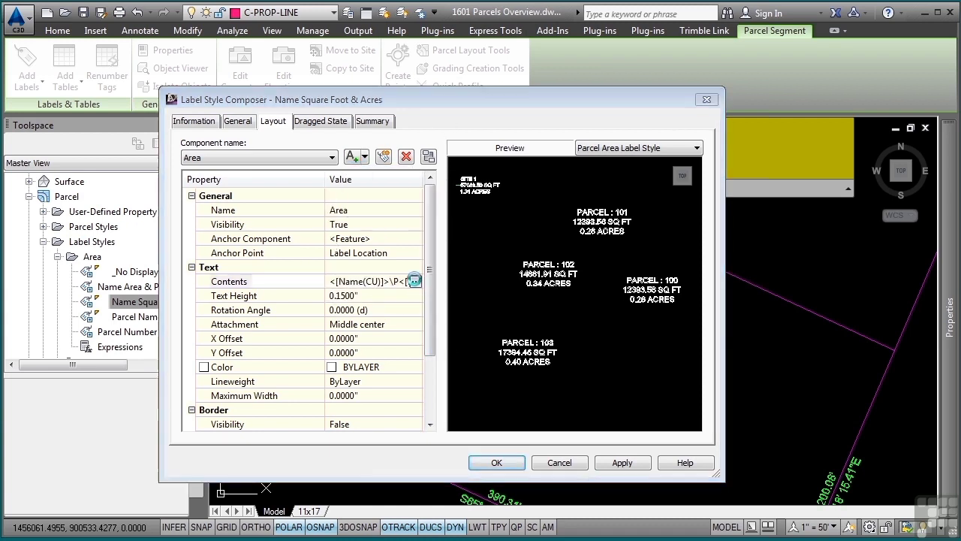
click(650, 175)
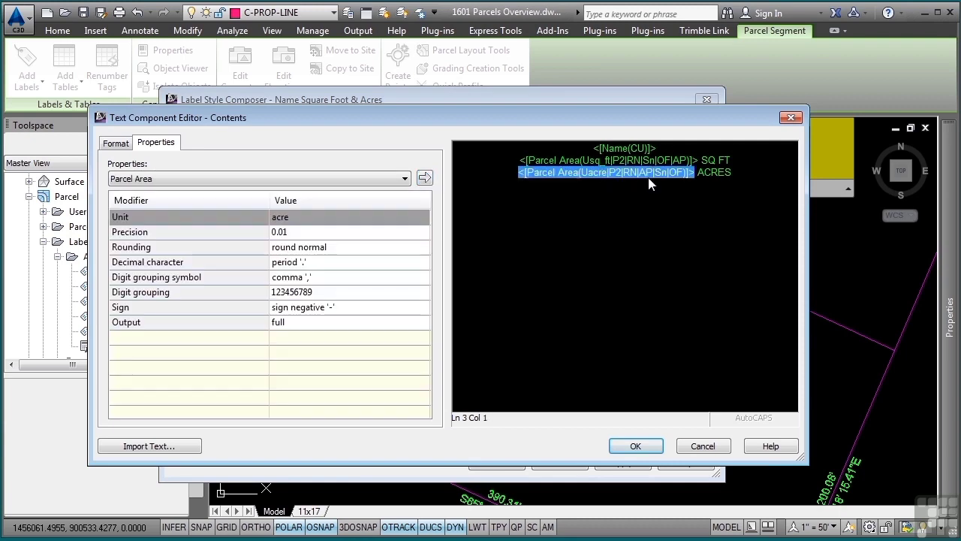
click(656, 162)
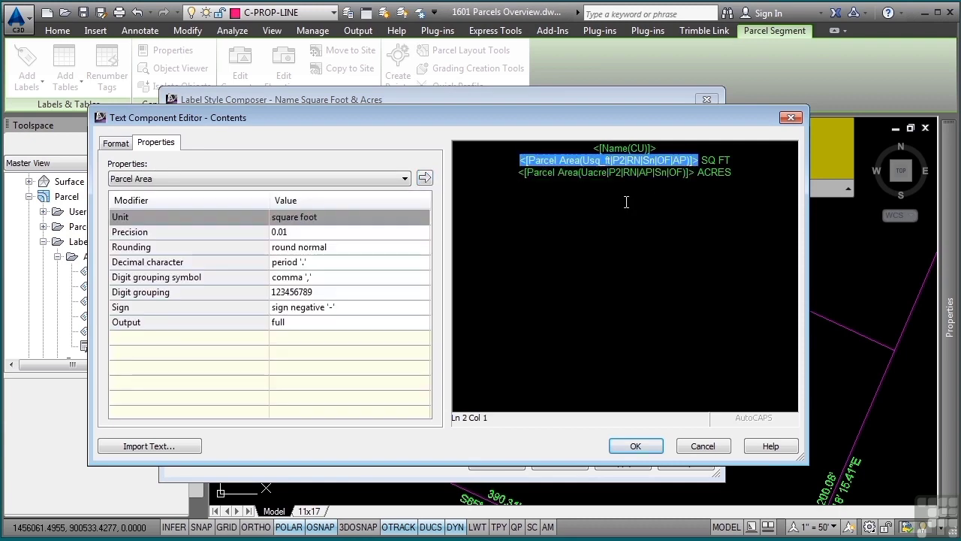
click(703, 446)
click(562, 463)
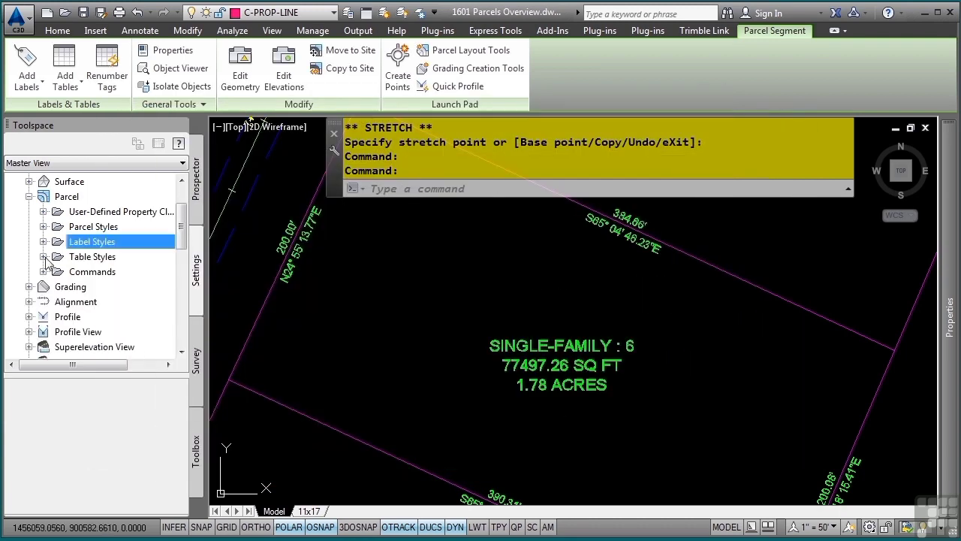
Browse the parcel table style categories and expand the Line table styles
click(43, 256)
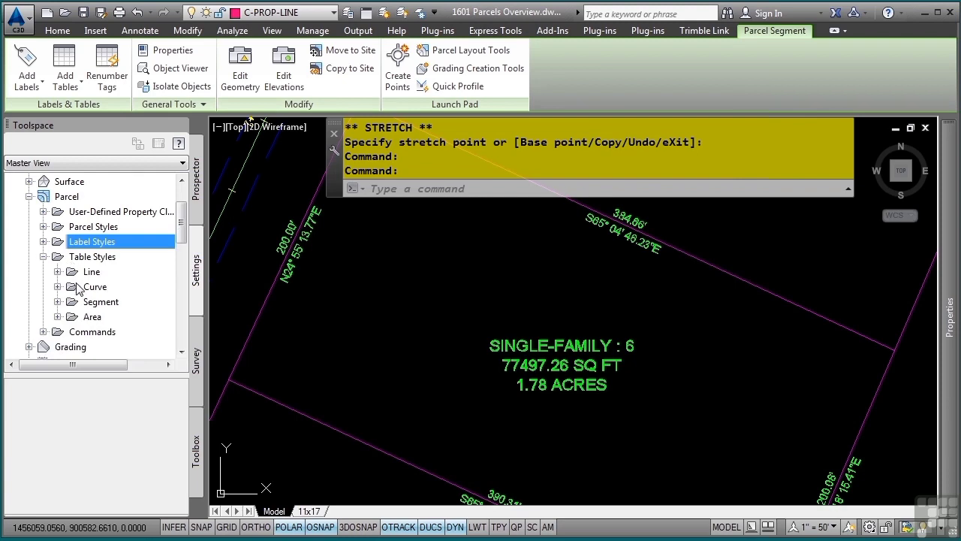
click(58, 271)
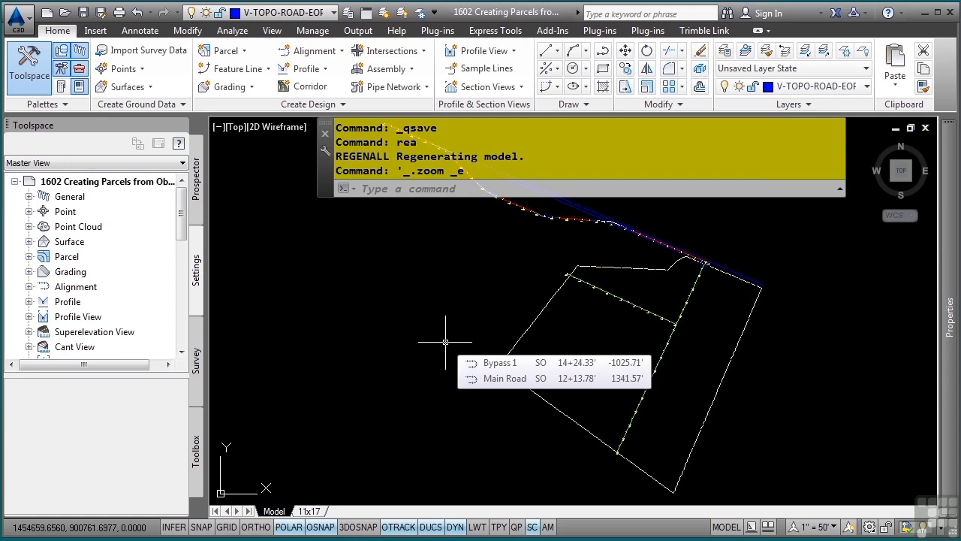
Examine the outer property boundary polyline around the road alignments in the 1602 Creating Parcels drawing, and clear the selection
middle_drag(594, 332, 519, 335)
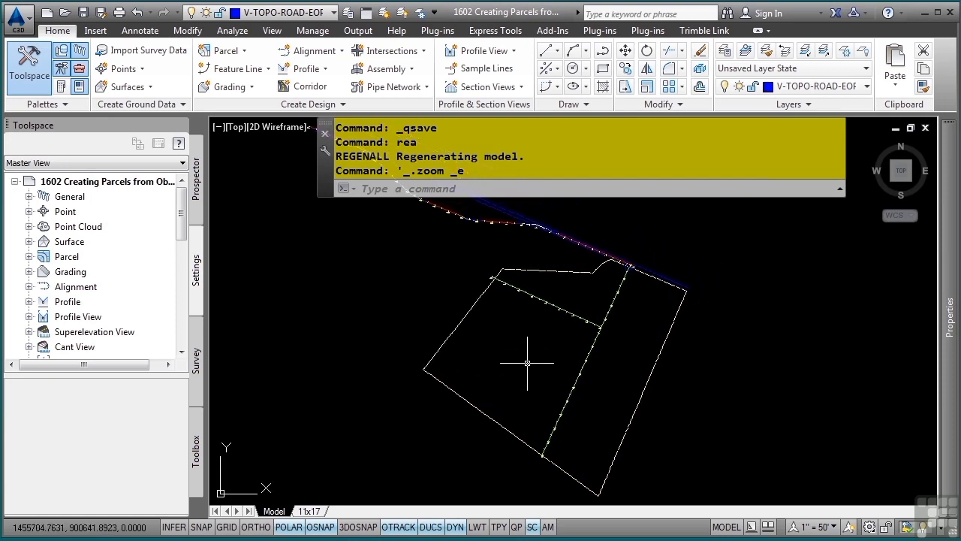
scroll(527, 363, up, 1)
middle_drag(617, 385, 589, 377)
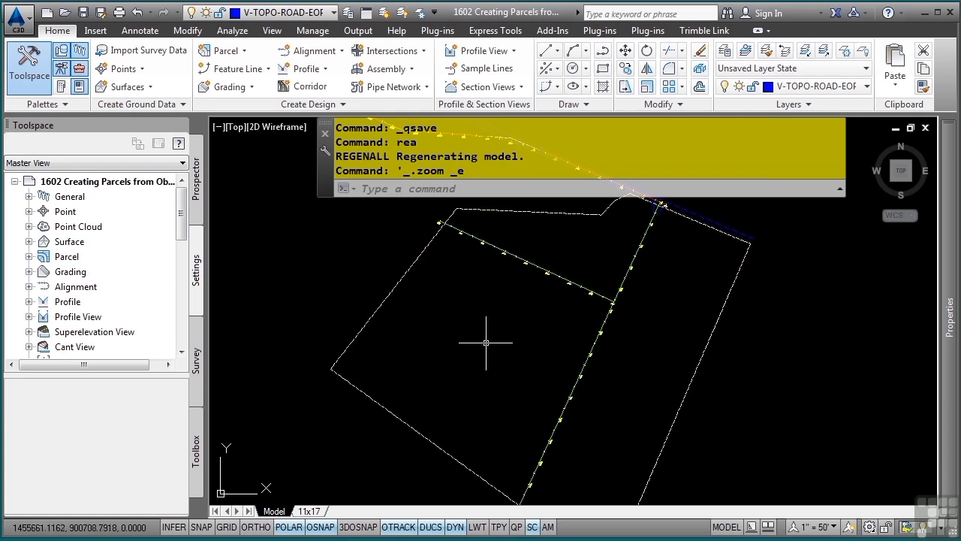
click(410, 265)
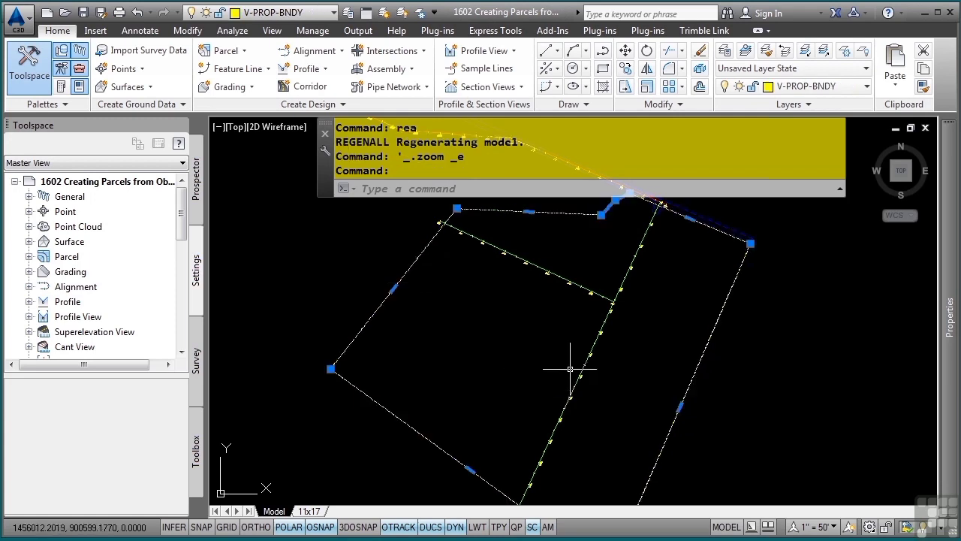
mouse_move(570, 369)
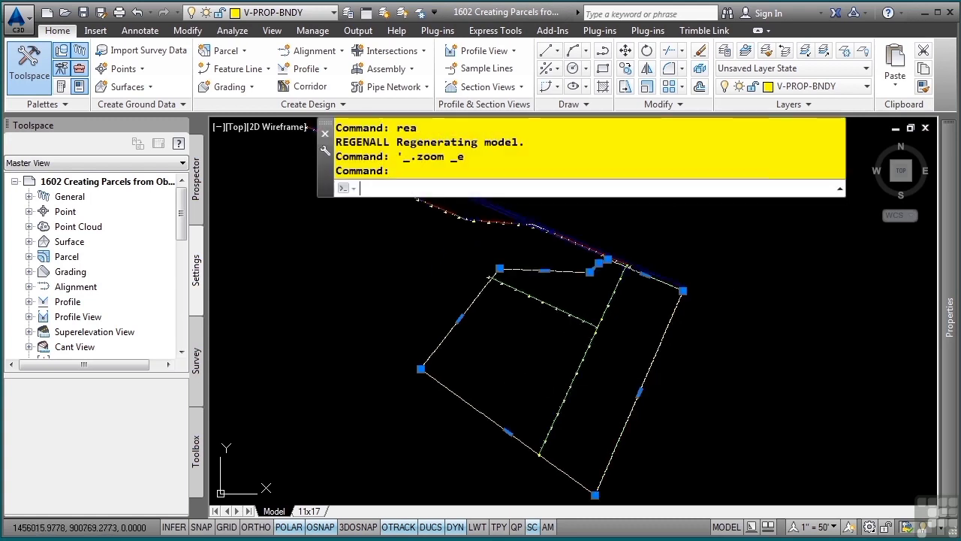
key(Escape)
key(Escape)
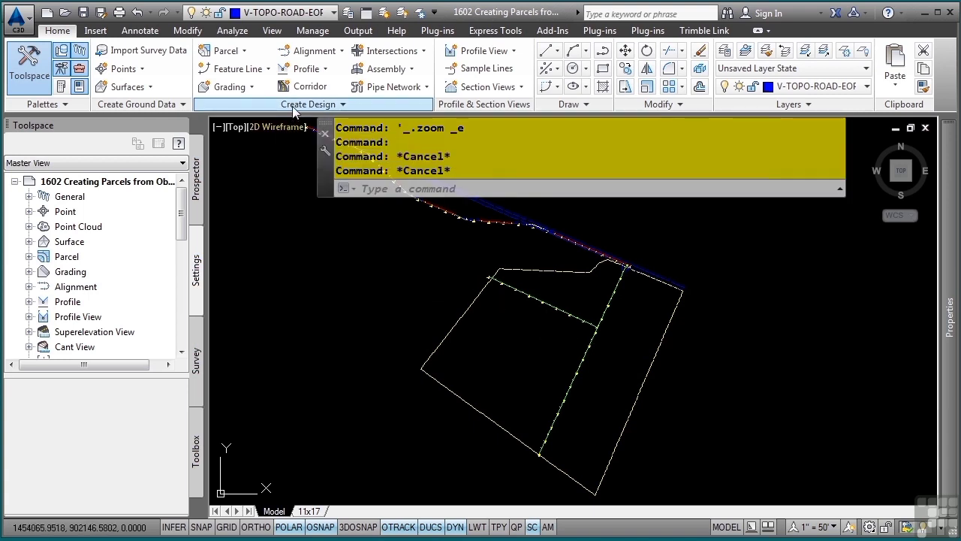
Start creating a parcel from objects, using the outer property boundary polyline as the source
click(225, 51)
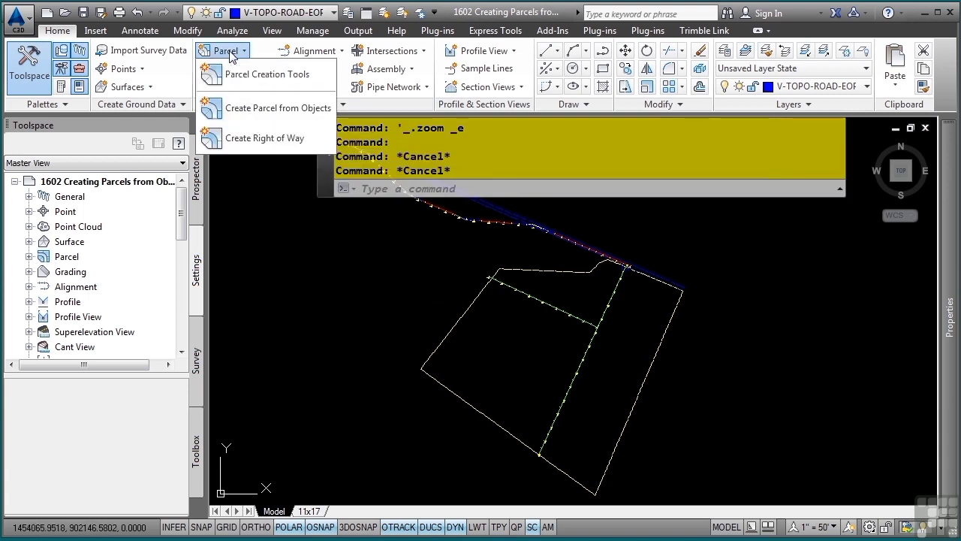
click(251, 113)
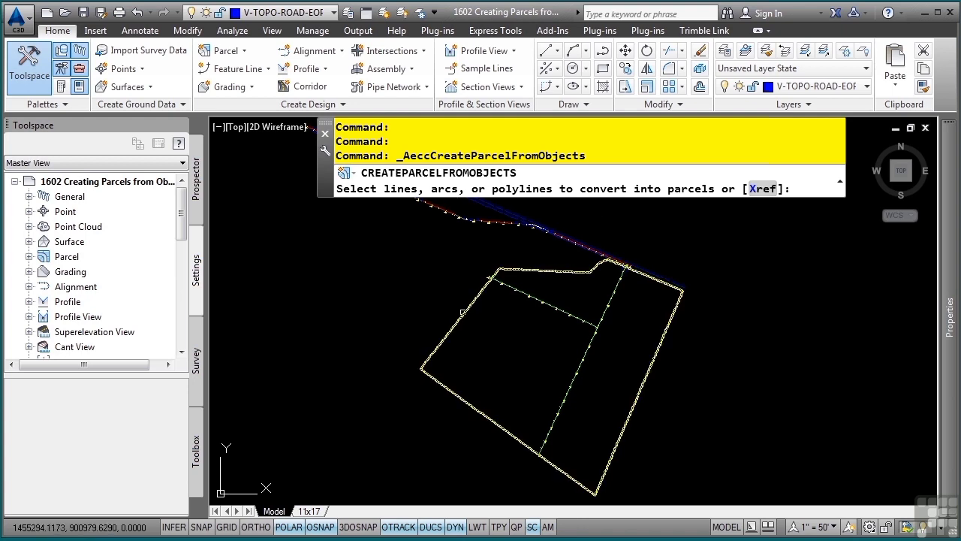
click(458, 320)
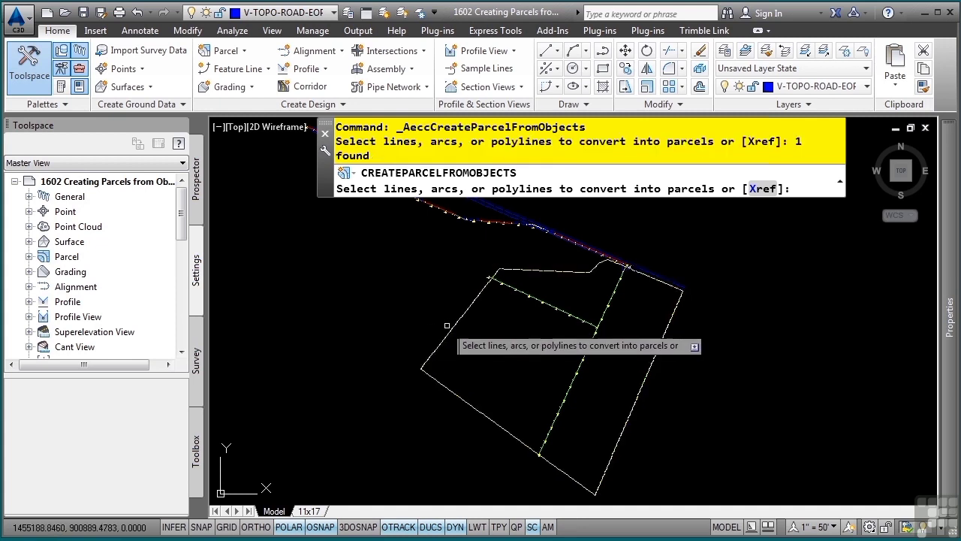
key(Return)
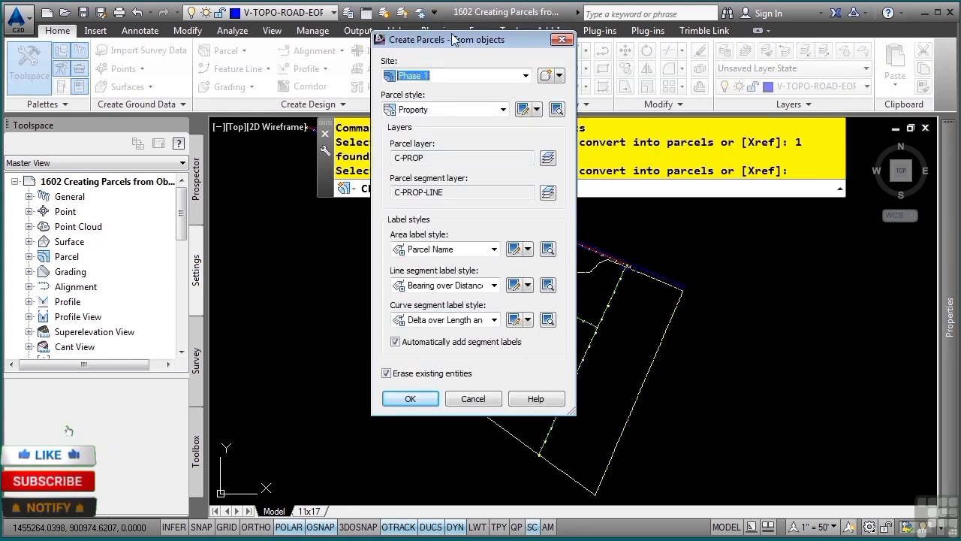
Review the available sites and parcel styles for the new parcel, keeping Phase 1 and Property
drag(465, 41, 368, 60)
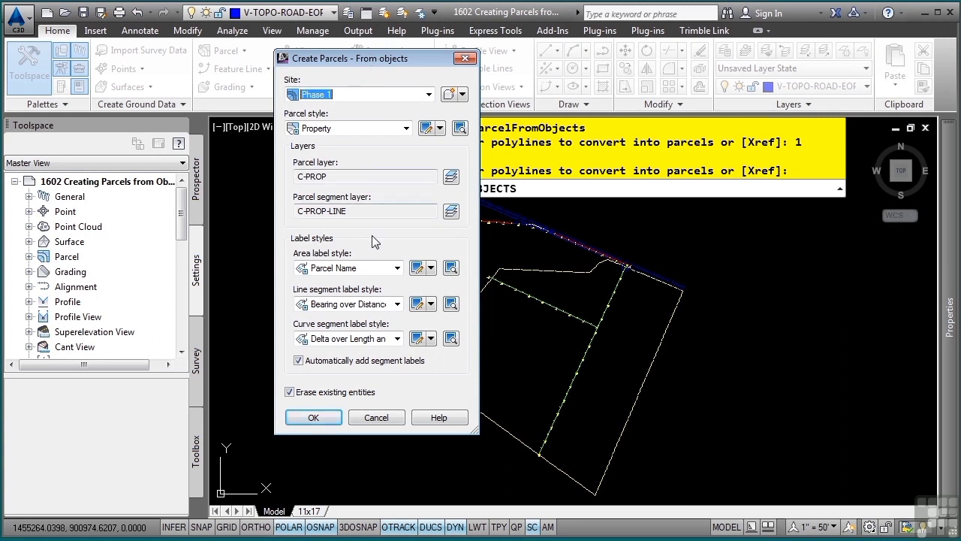
click(428, 95)
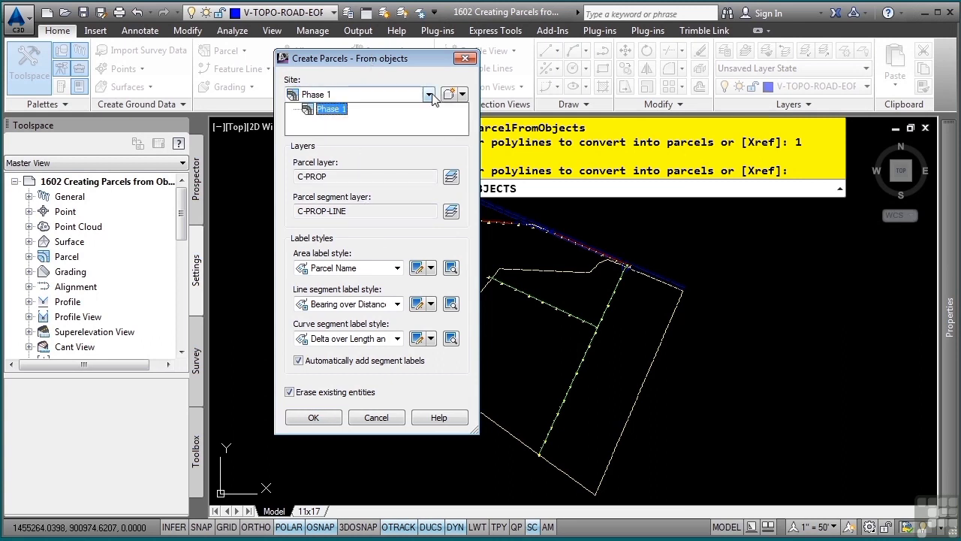
click(432, 99)
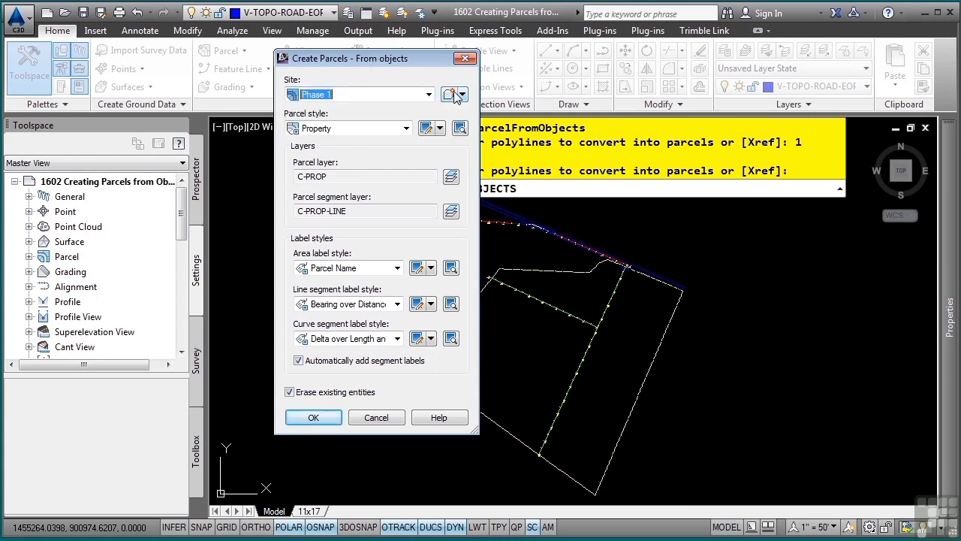
click(386, 132)
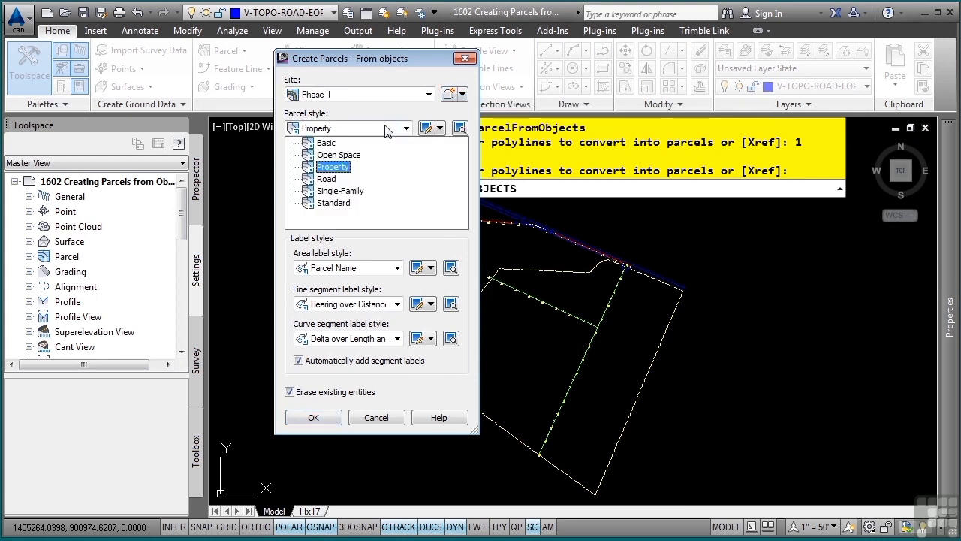
click(363, 60)
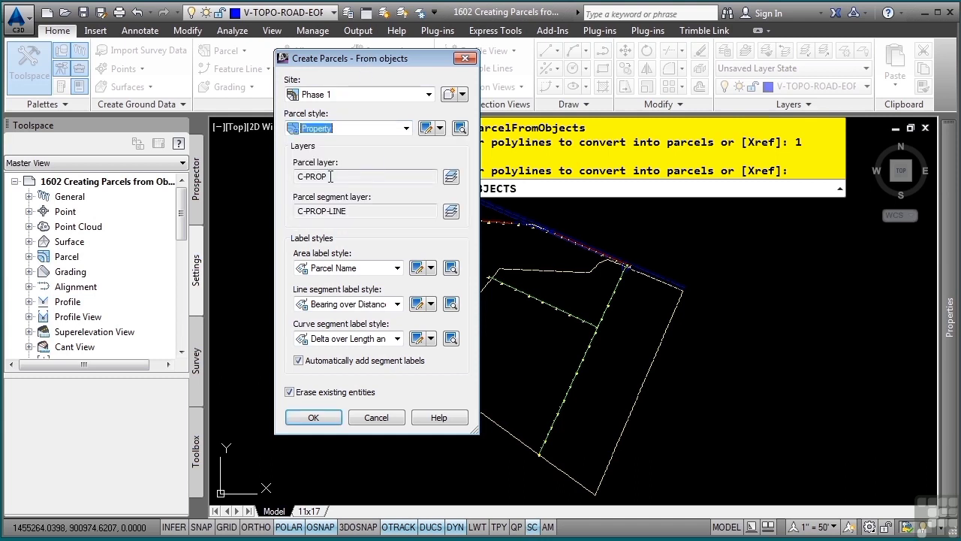
Add the suffix -EXIST to the parcel layer so that it becomes C-PROP-EXIST
click(450, 176)
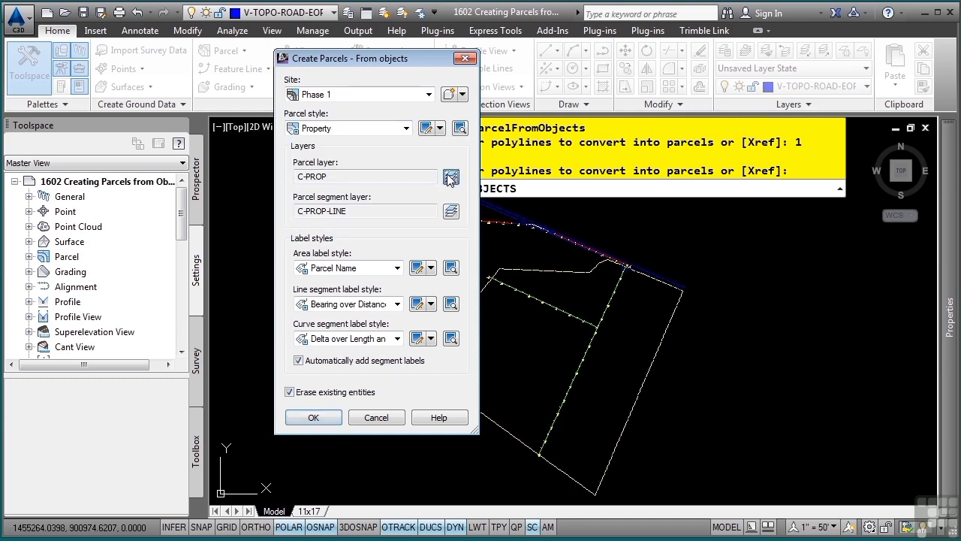
click(534, 312)
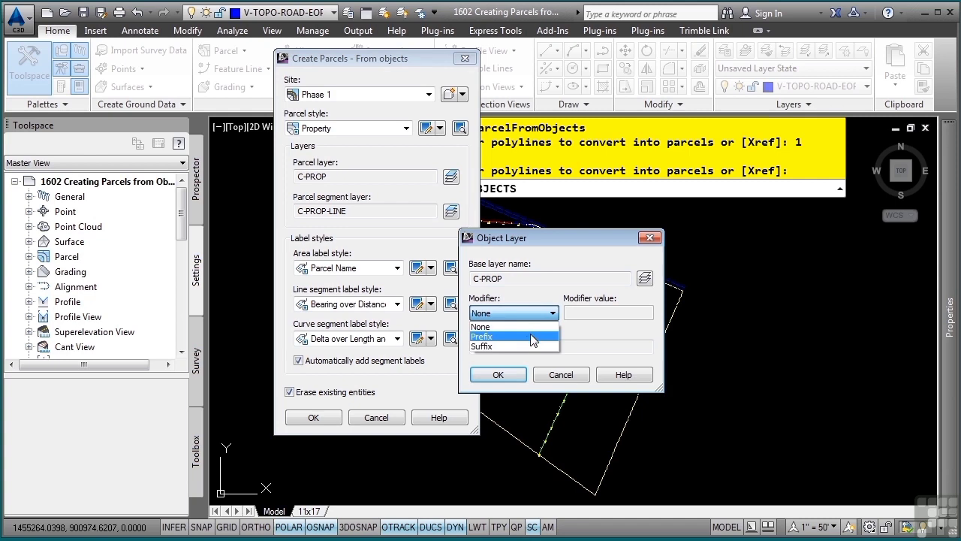
click(514, 346)
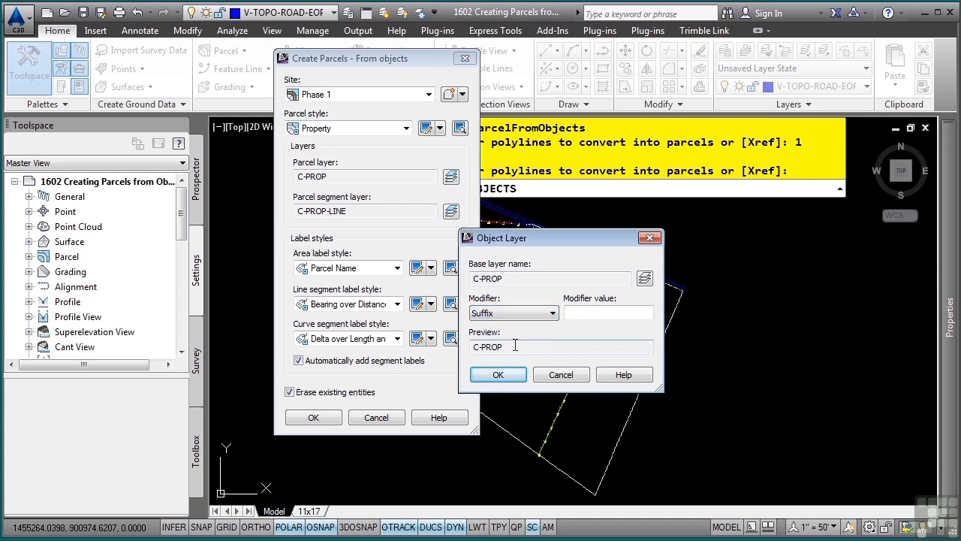
click(572, 314)
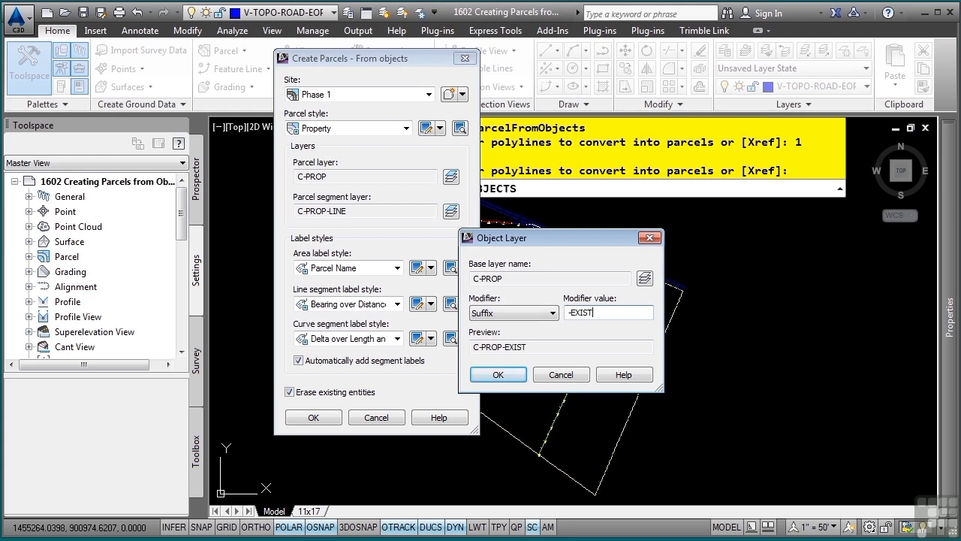
click(497, 374)
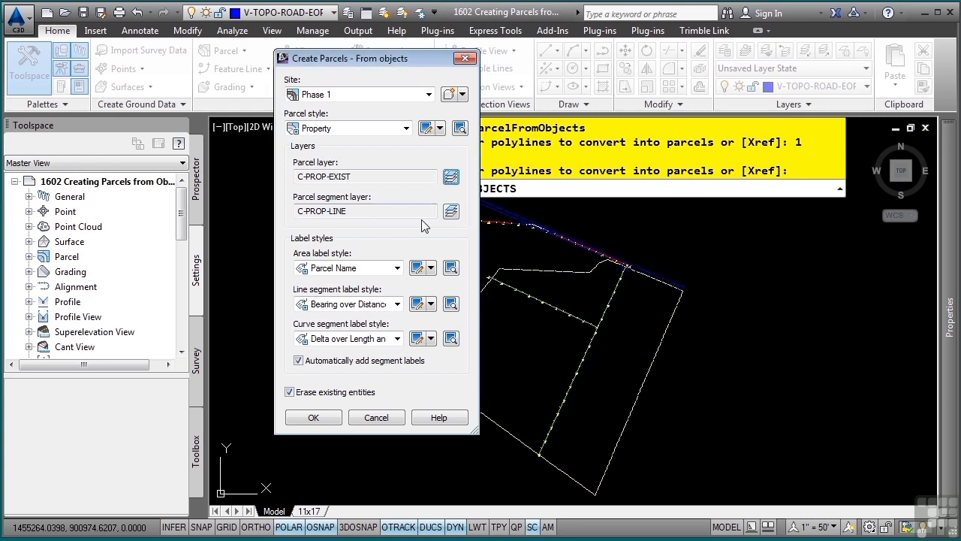
Add the suffix -E to the parcel segment layer so that it becomes C-PROP-LINE-E
click(451, 213)
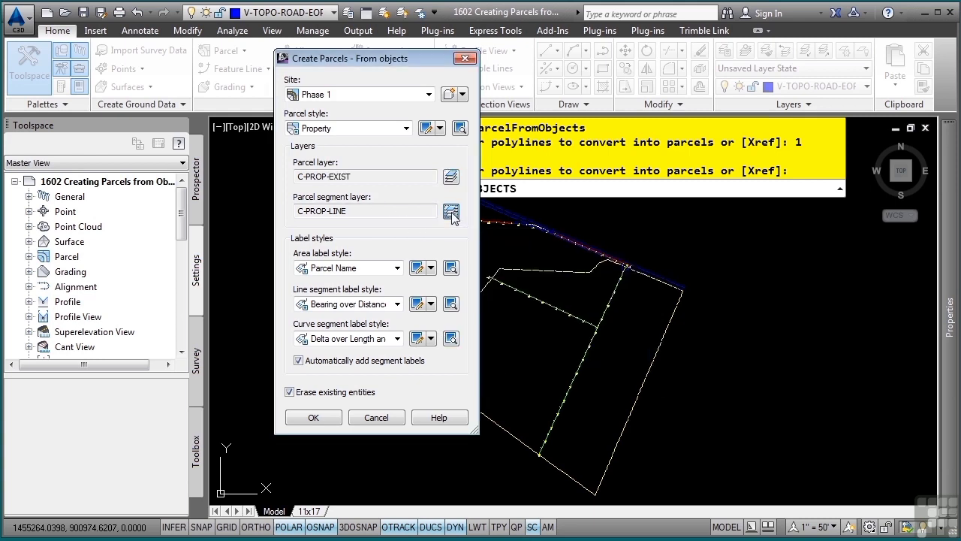
click(553, 313)
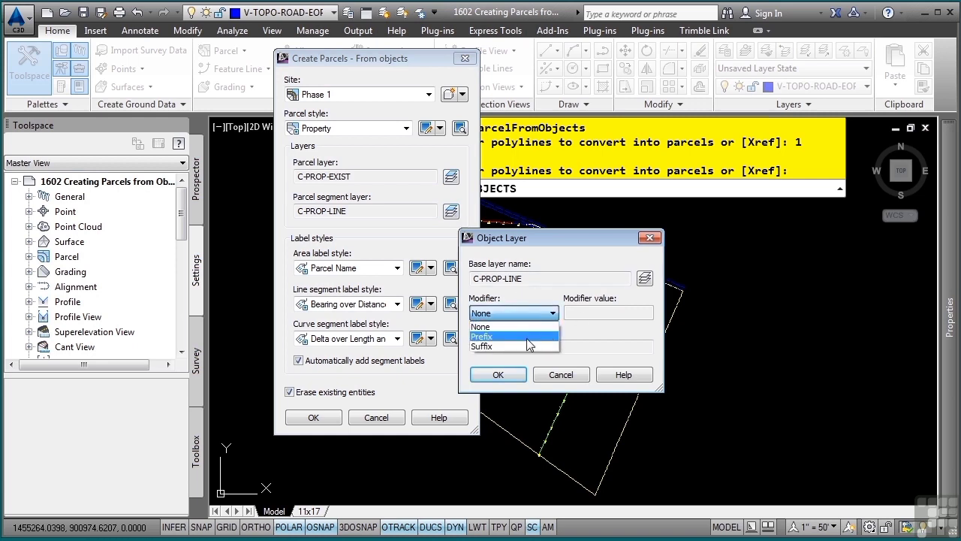
click(526, 342)
click(599, 313)
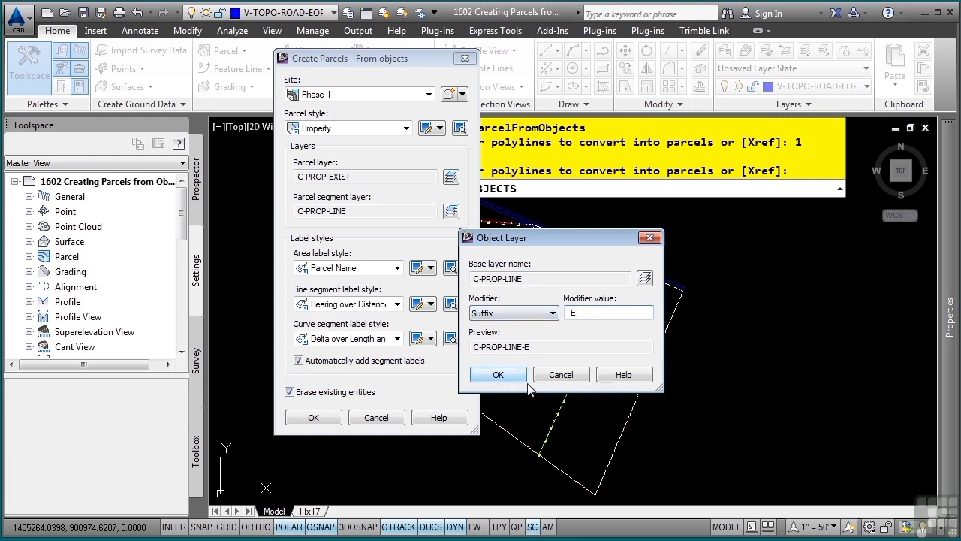
click(498, 374)
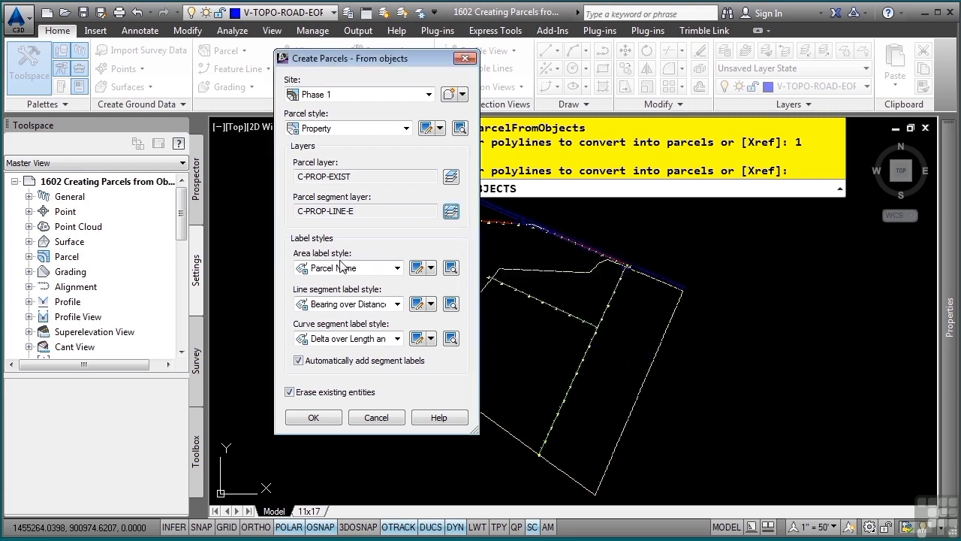
Set the new parcel's area label style to Name Square Foot & Acres and the line segment label style to Iron Pipe Node Label
click(365, 269)
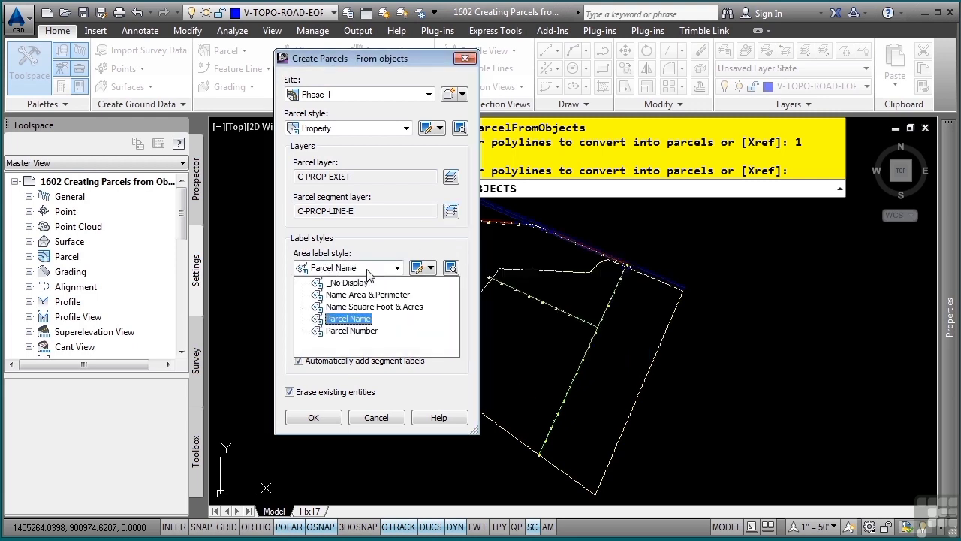
click(379, 308)
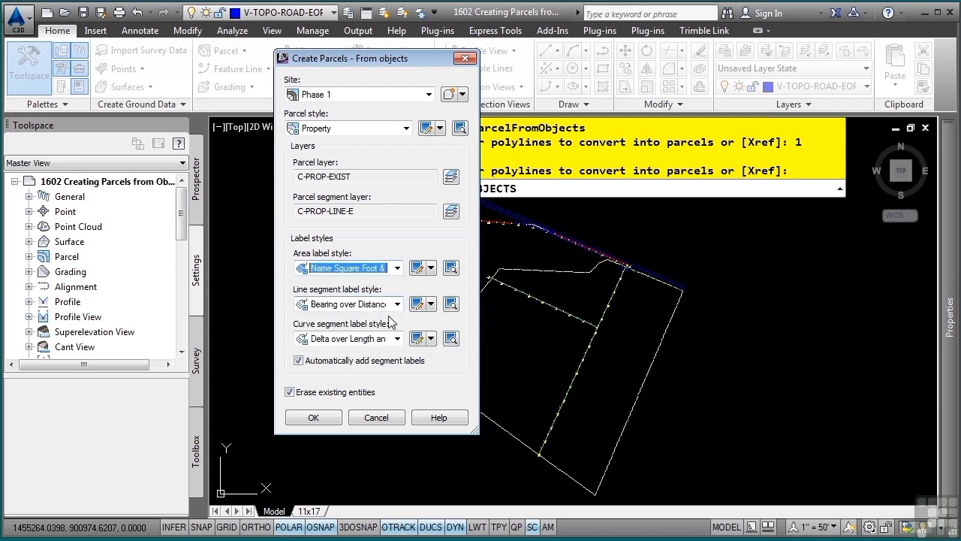
click(334, 305)
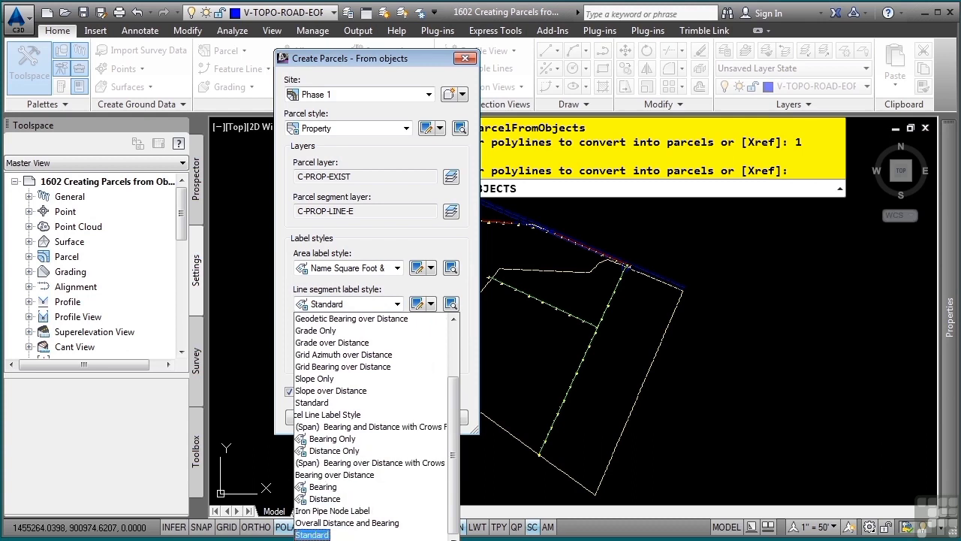
click(334, 514)
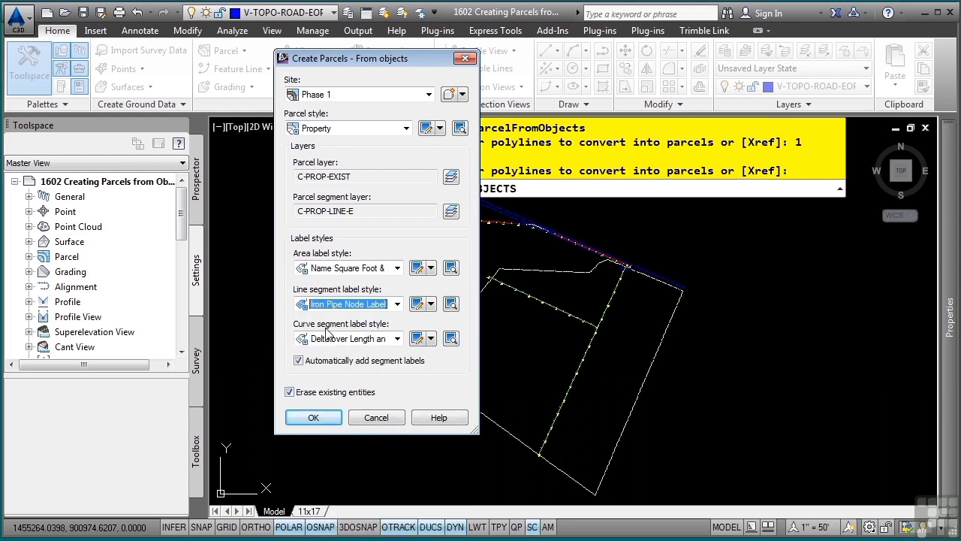
Create the parcel with Delta over Length and Radius curve labels and without erasing the existing entities
click(350, 338)
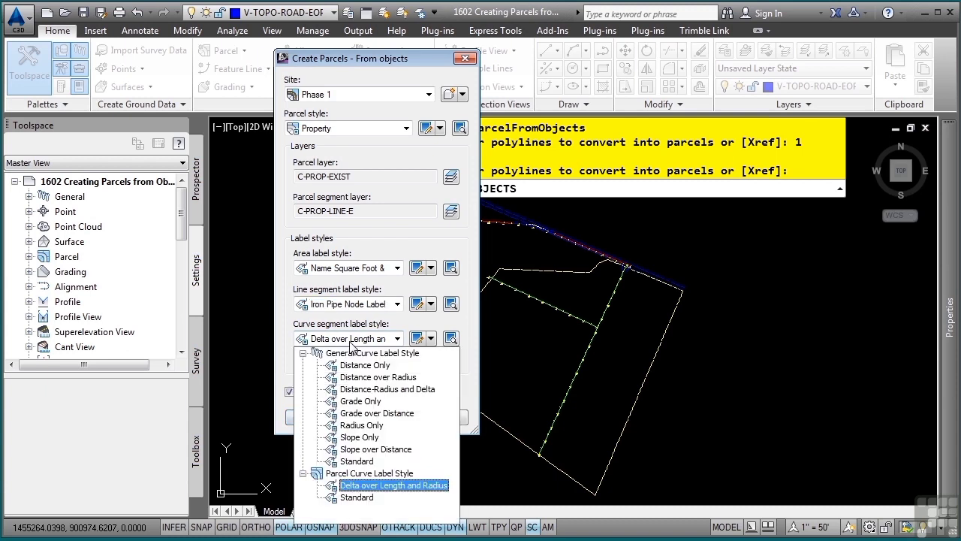
click(350, 339)
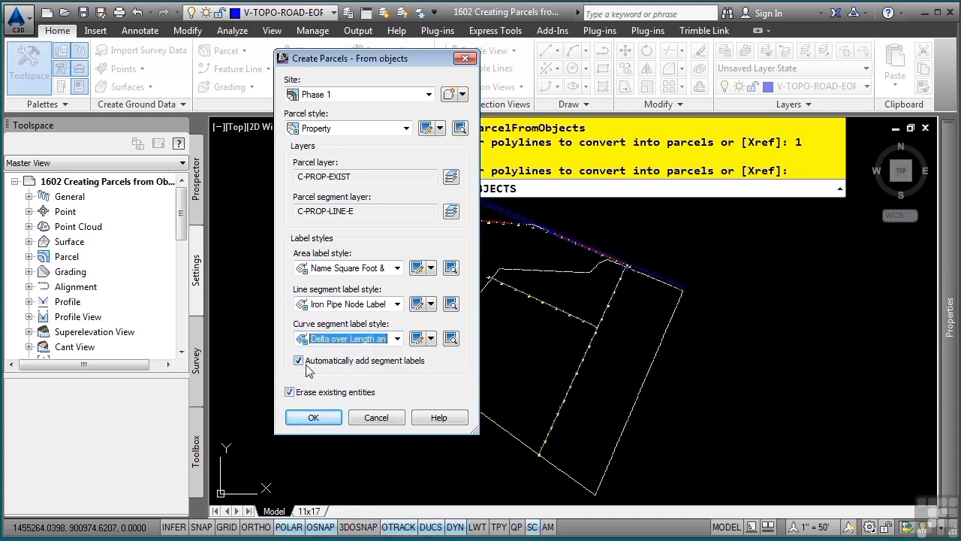
click(336, 396)
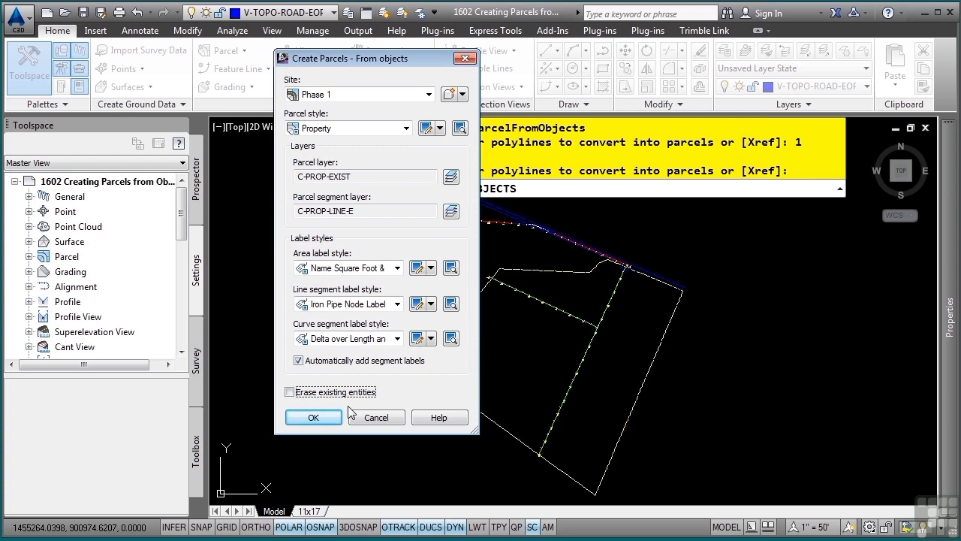
click(306, 417)
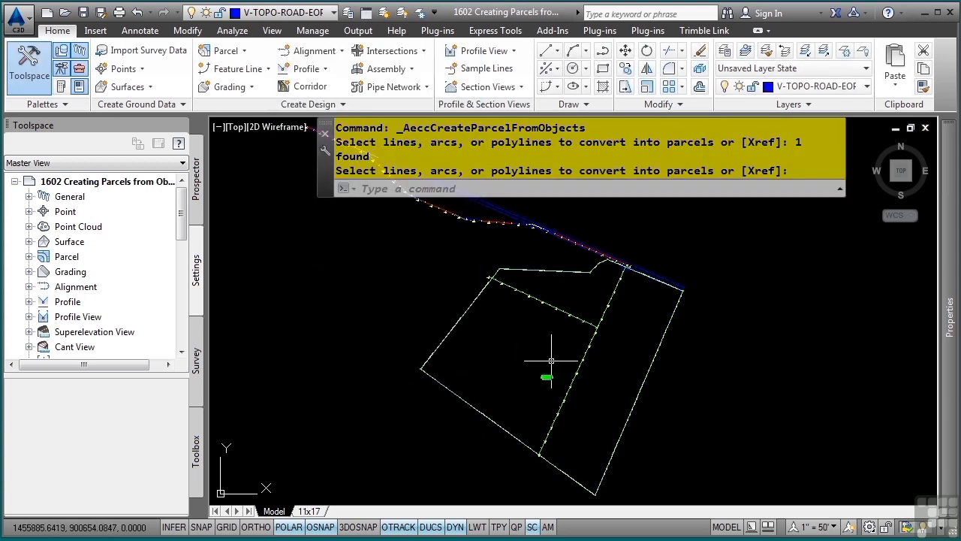
Examine the iron pipe node labels at the corners along the new parcel's boundary
scroll(552, 360, up, 5)
middle_drag(530, 382, 545, 403)
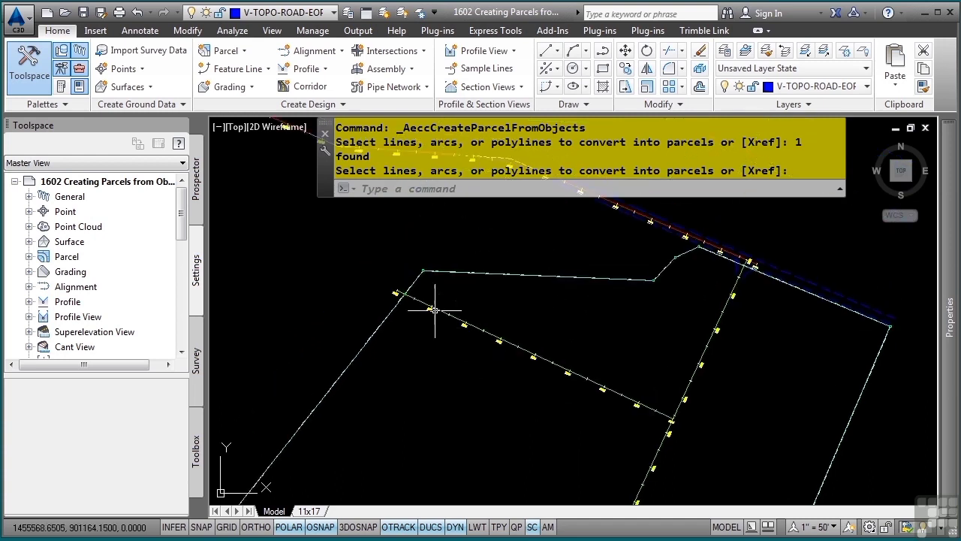
scroll(435, 311, up, 8)
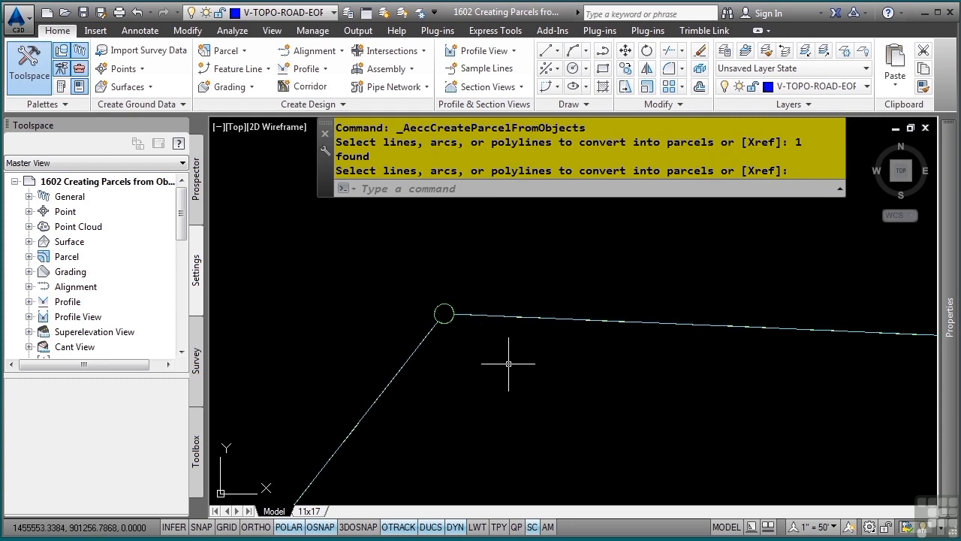
scroll(509, 368, down, 3)
middle_drag(682, 378, 376, 307)
middle_drag(700, 341, 548, 324)
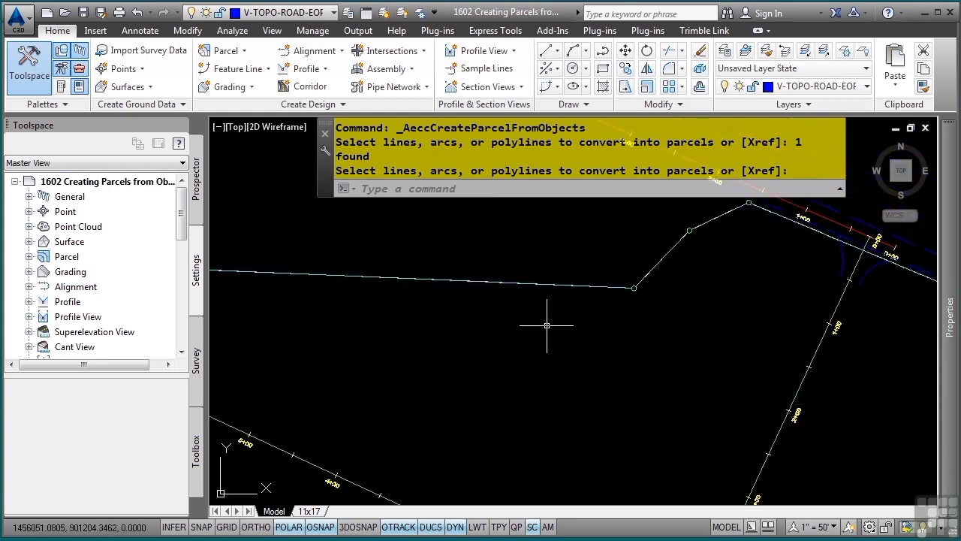
middle_drag(670, 333, 543, 350)
middle_drag(583, 395, 582, 256)
scroll(581, 323, down, 2)
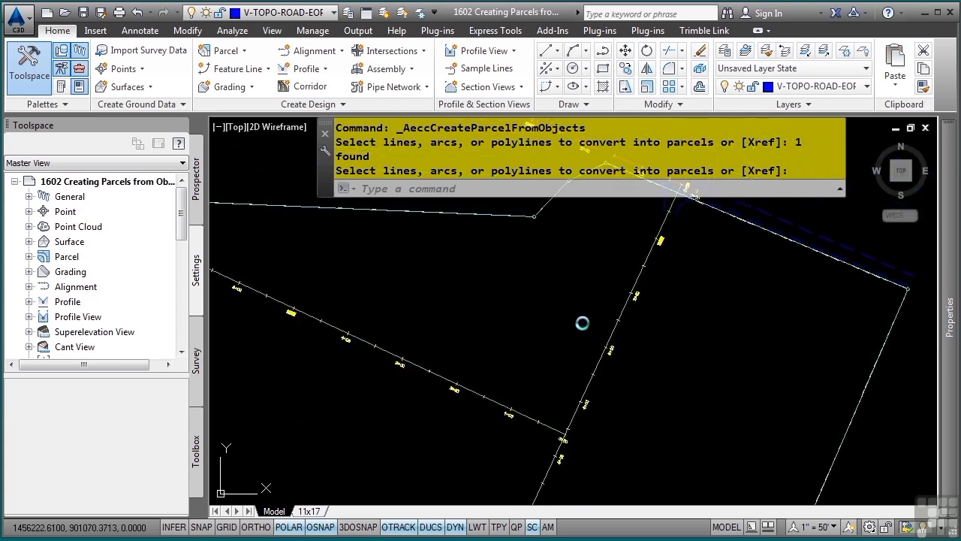
scroll(579, 459, down, 1)
Examine the area label inside the new parcel, and return to the full drawing extents
middle_drag(559, 459, 579, 380)
scroll(524, 337, up, 5)
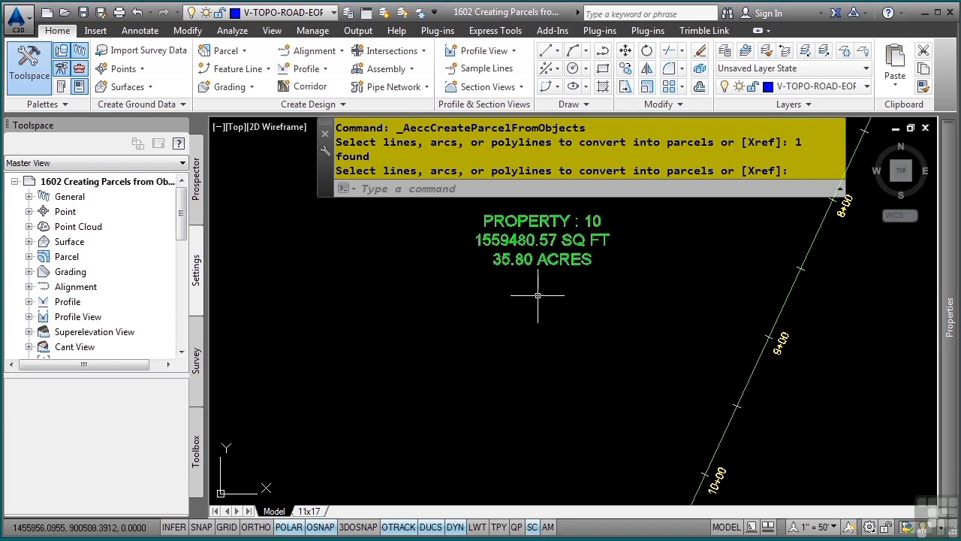
middle_click(585, 304)
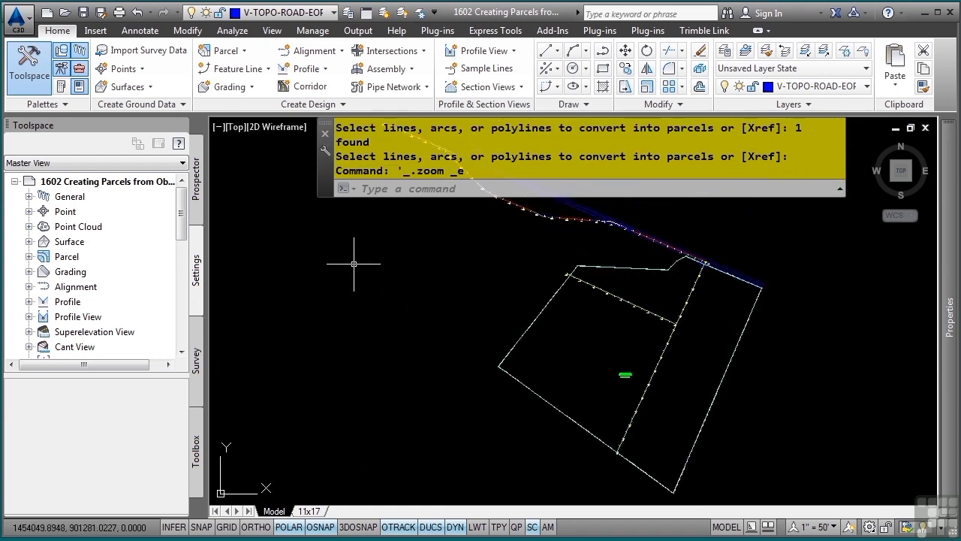
Review the contents of site Phase 1 in the drawing's object tree, including its centerline alignments
click(197, 203)
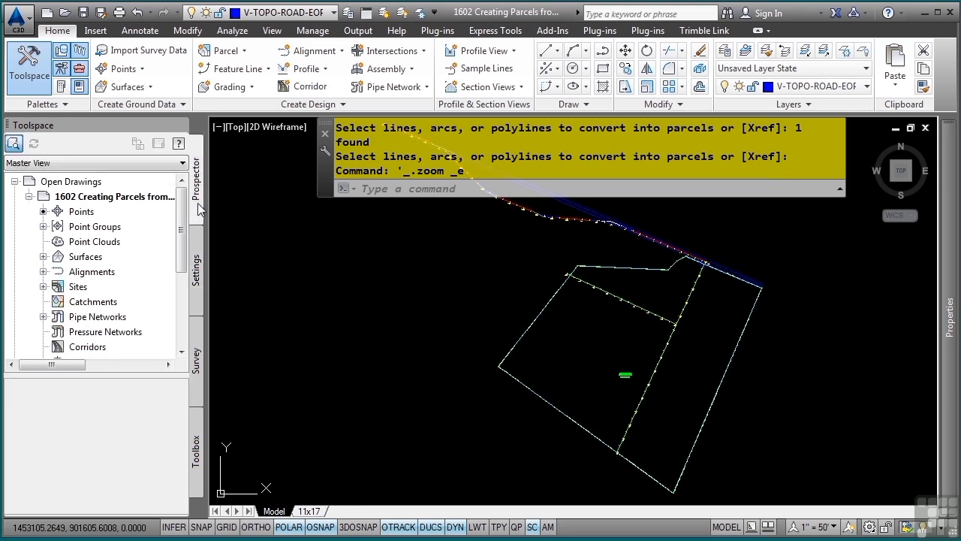
scroll(124, 282, down, 1)
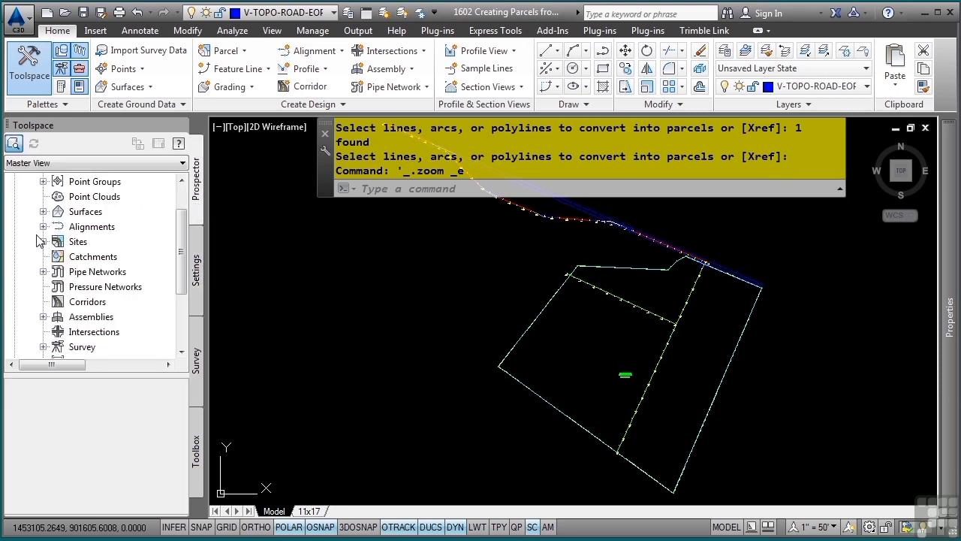
click(43, 242)
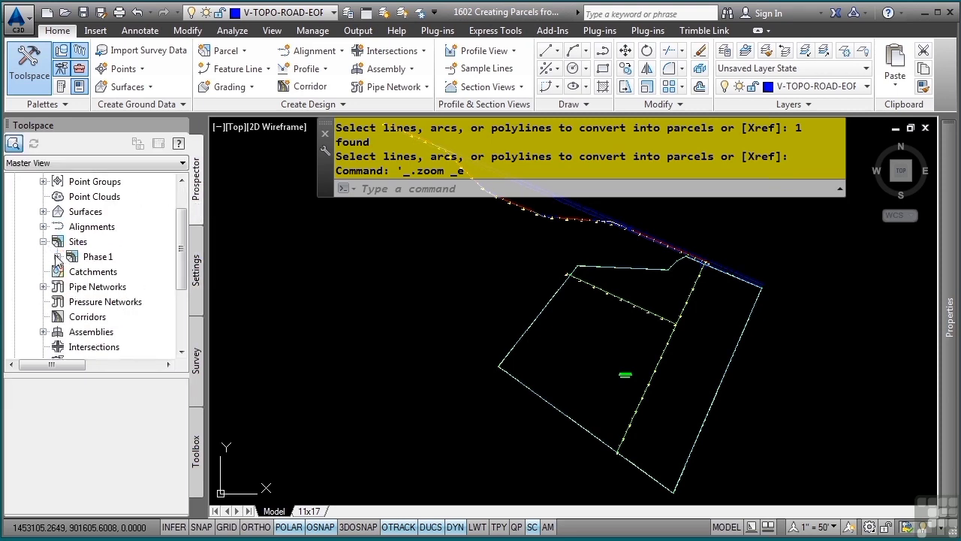
click(57, 257)
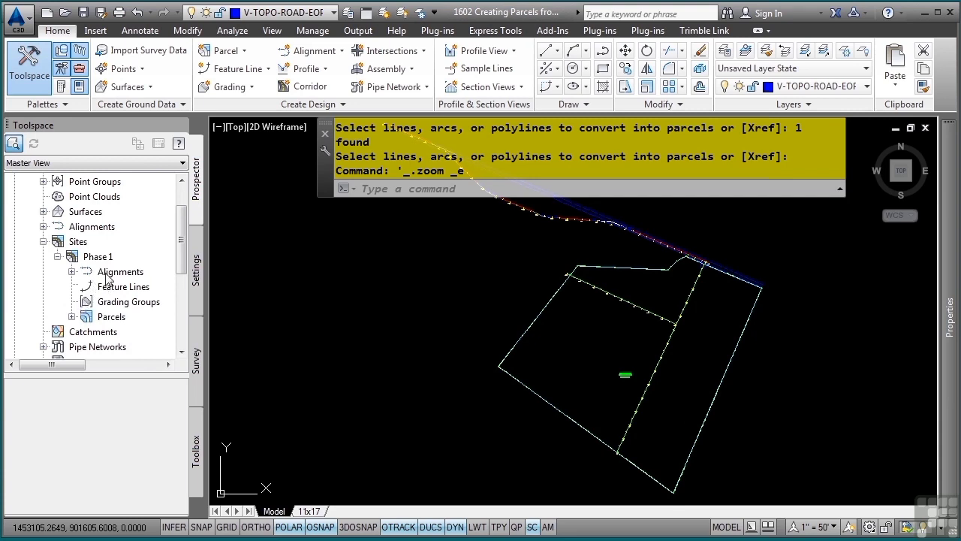
click(108, 276)
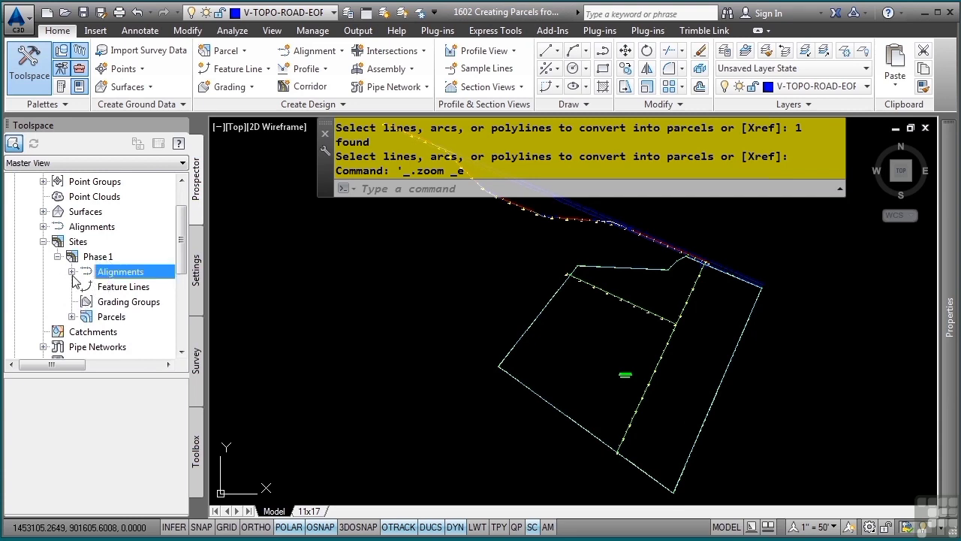
click(71, 272)
click(86, 286)
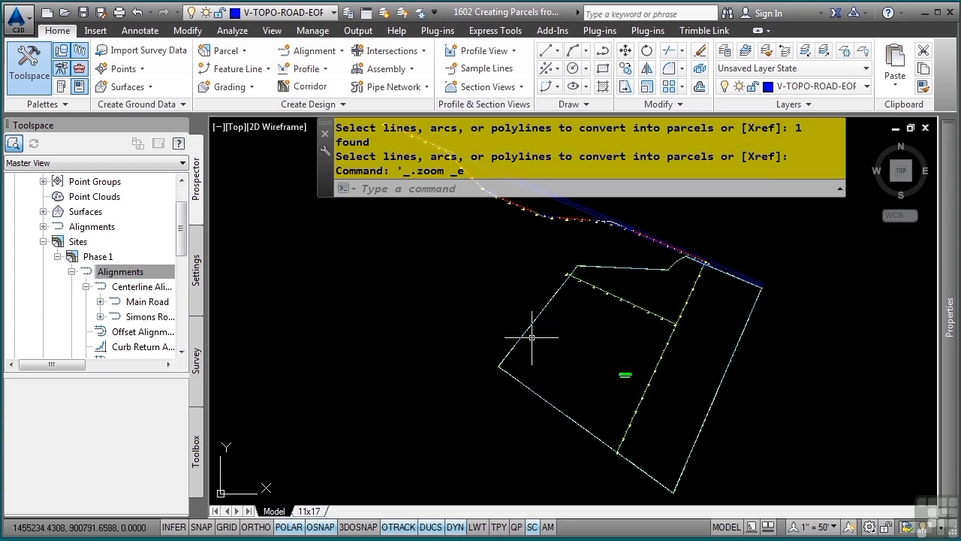
Review the parcels listed under site Phase 1 and preview the new property parcel
scroll(87, 293, down, 3)
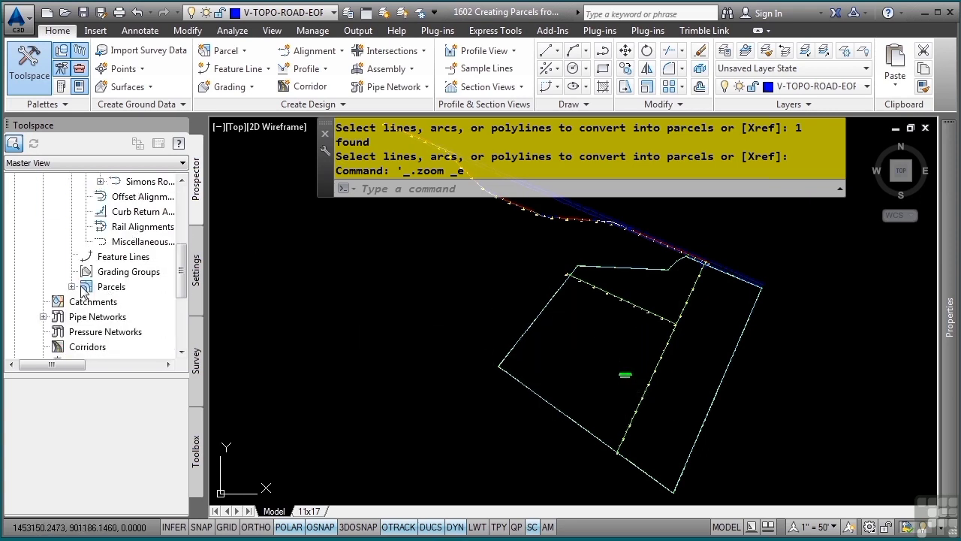
click(85, 292)
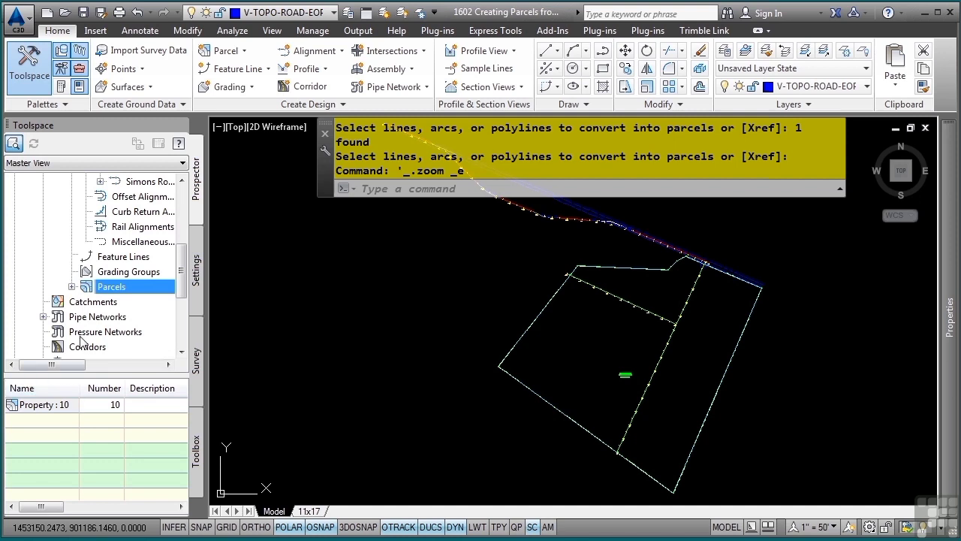
click(72, 287)
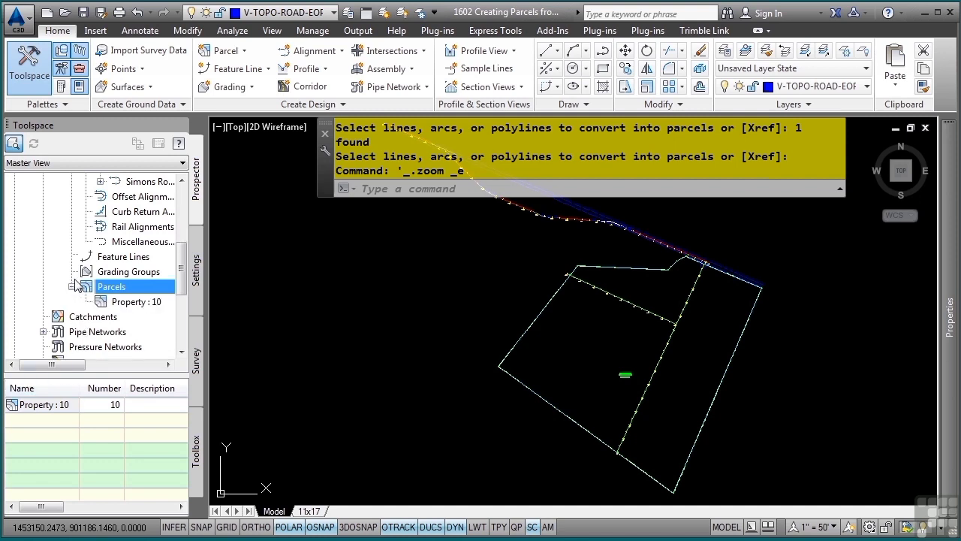
click(129, 304)
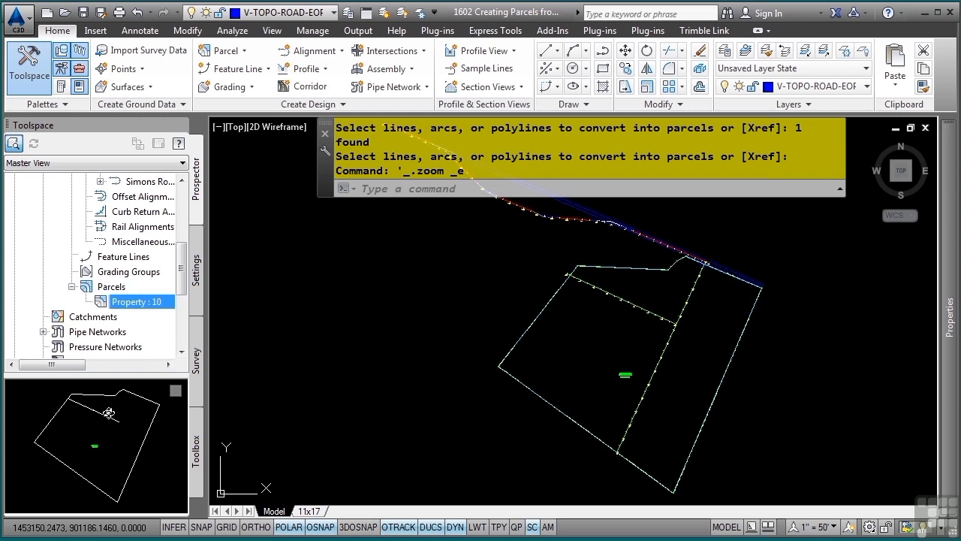
click(105, 290)
Open the properties of the new Phase 1 parcel and show its general information
right_click(123, 304)
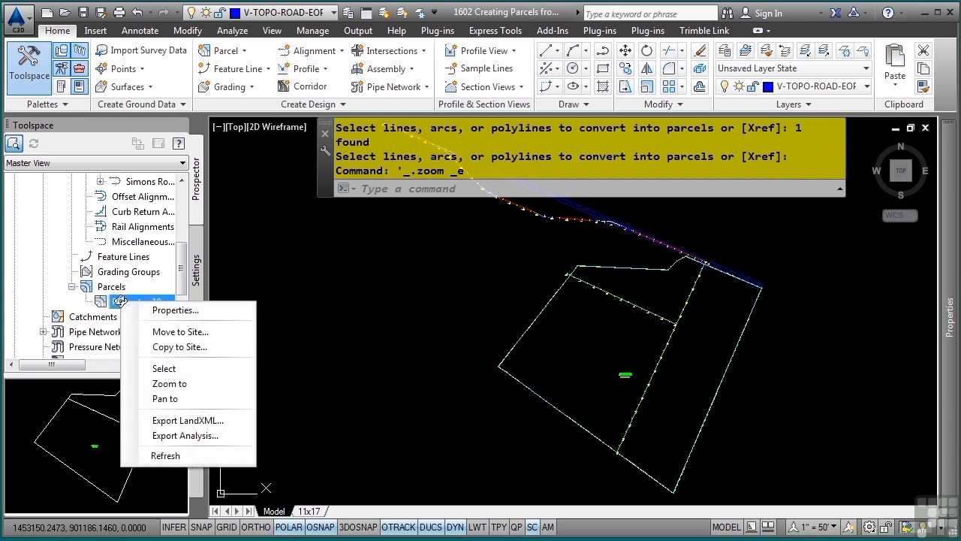
click(158, 310)
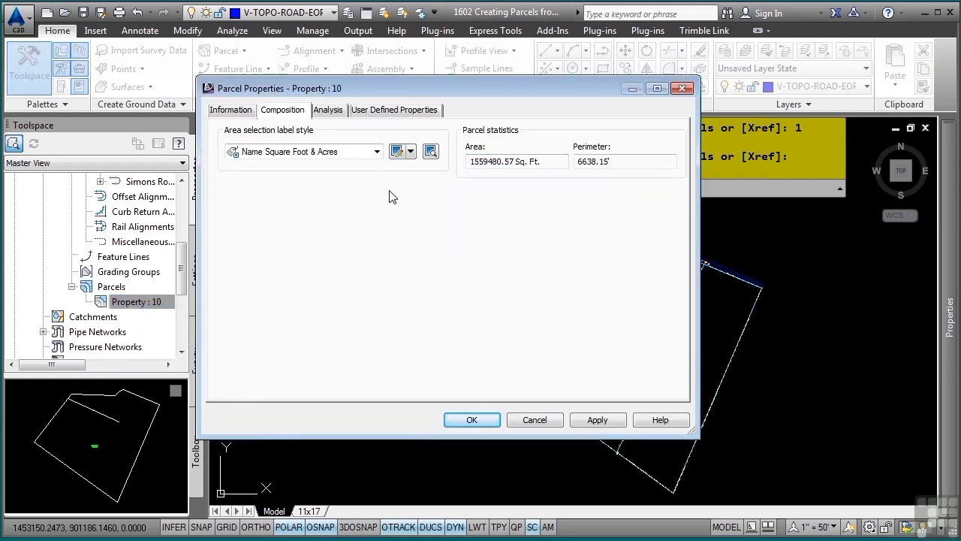
click(244, 112)
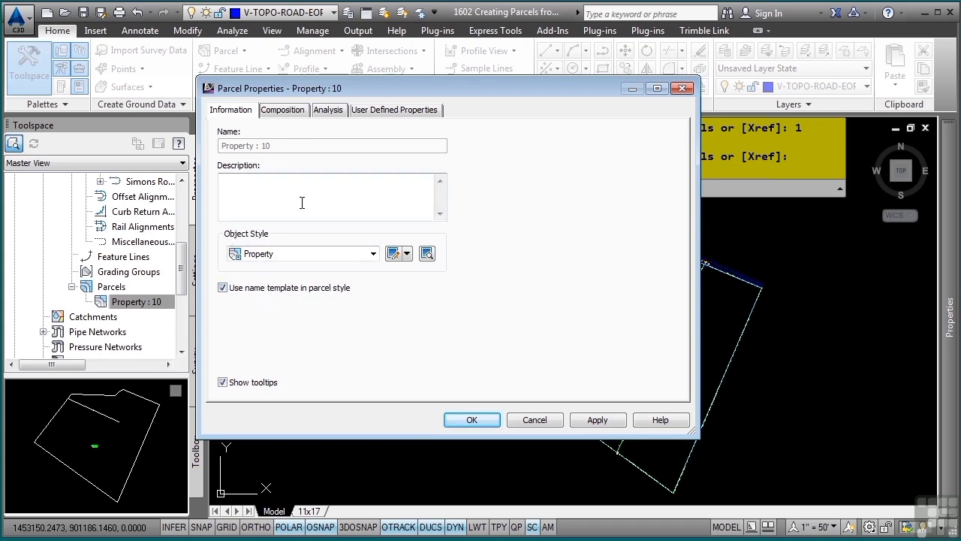
Try freeing the parcel name from the style's name template, and review the available object styles, keeping Property
click(251, 293)
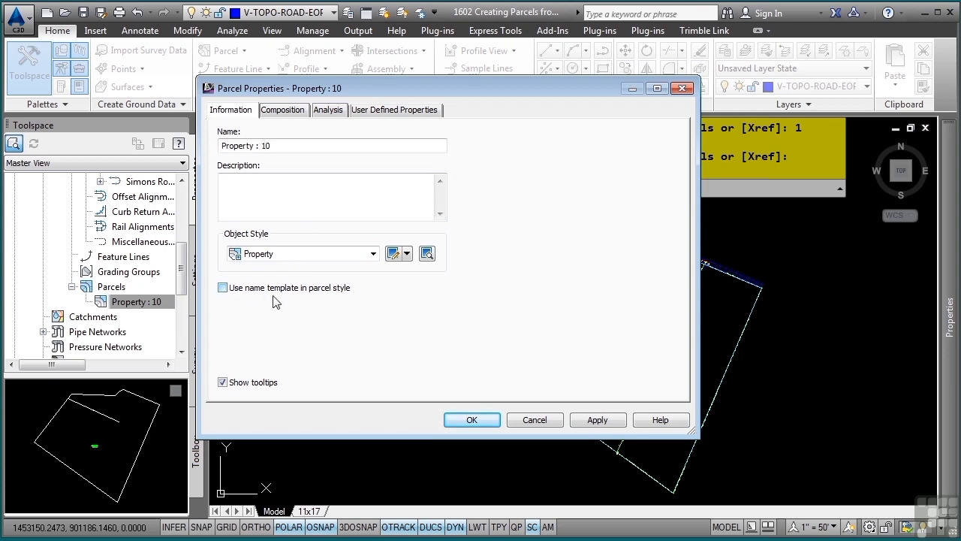
double_click(291, 146)
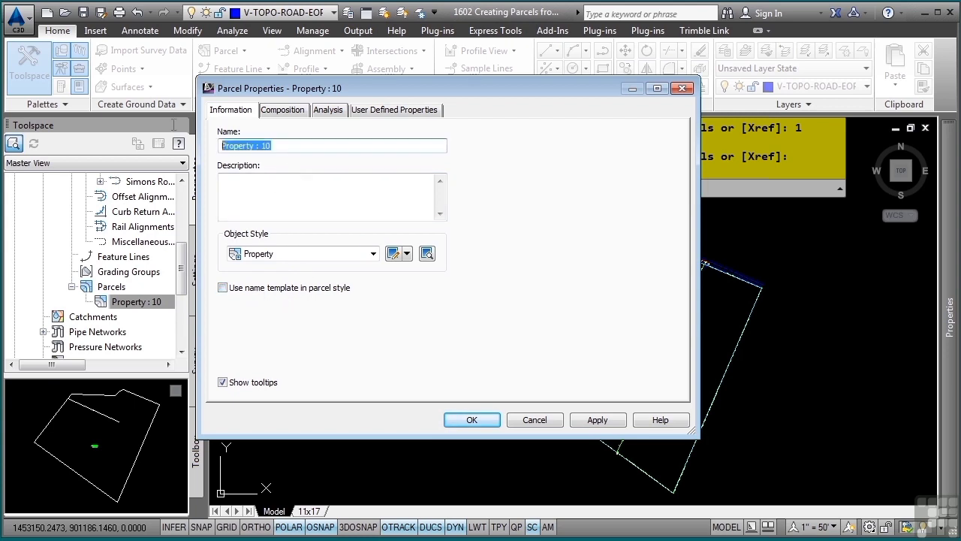
click(259, 292)
click(312, 260)
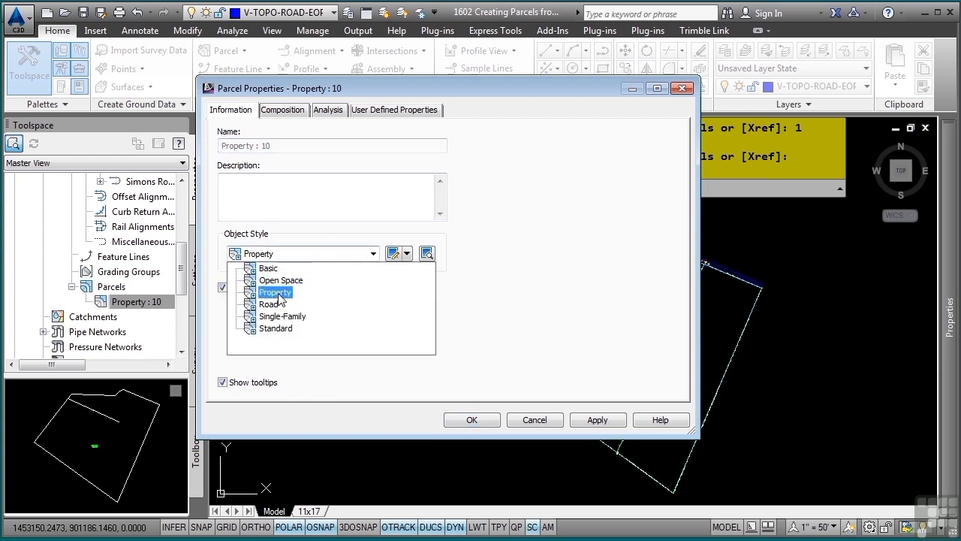
click(280, 291)
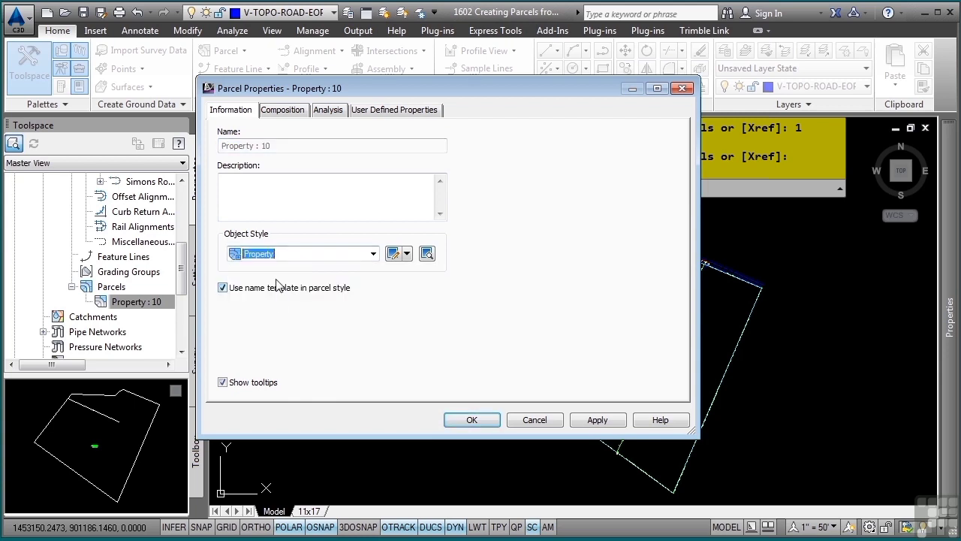
Copy the parcel's Property object style as a new style named Property (Existing) for this parcel
click(406, 254)
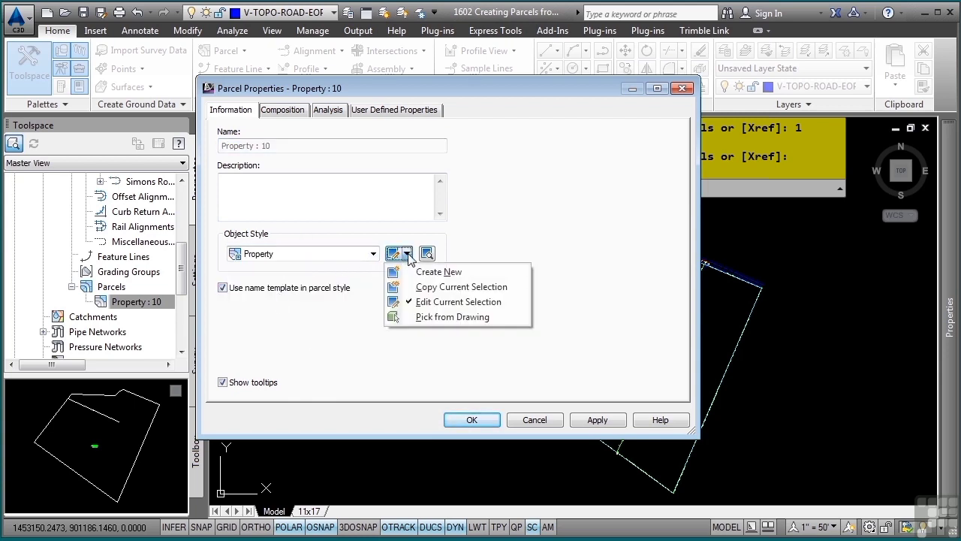
click(435, 291)
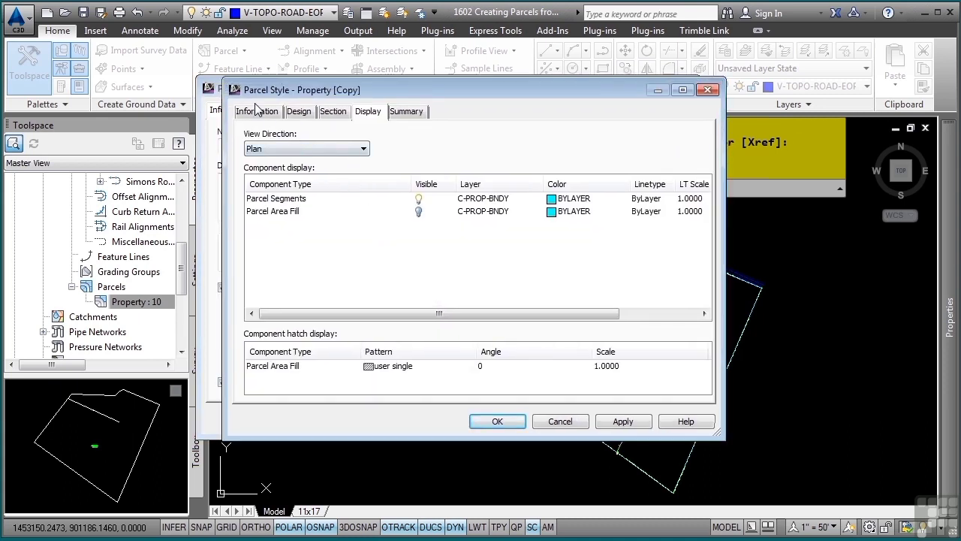
click(257, 110)
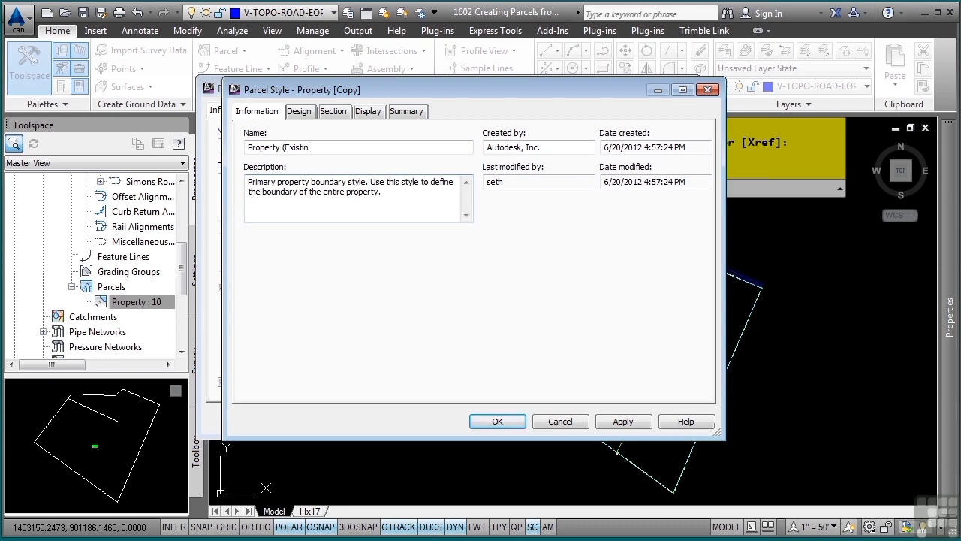
click(492, 421)
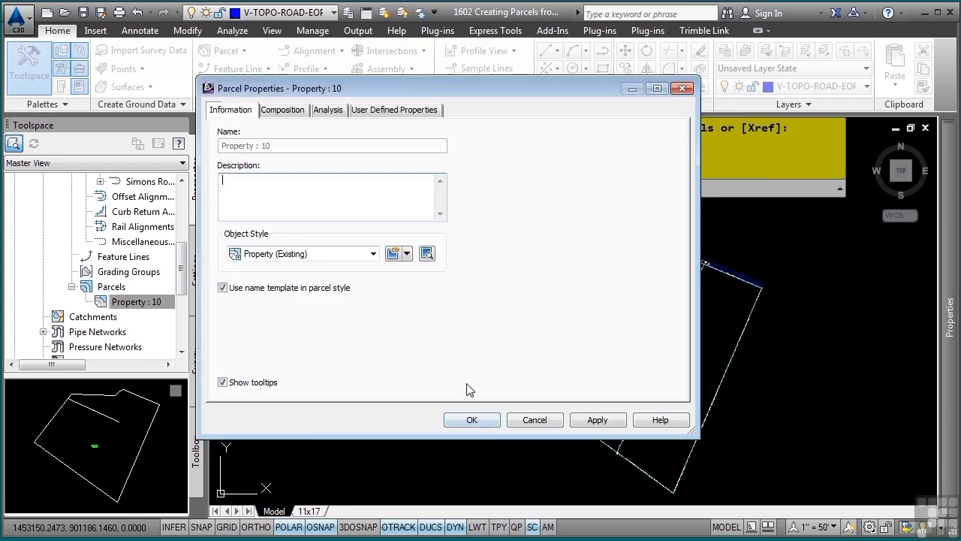
Apply the Property (Existing) style to the parcel and review its composition settings
click(601, 421)
mouse_move(541, 88)
mouse_down()
mouse_move(389, 88)
mouse_move(462, 118)
mouse_up()
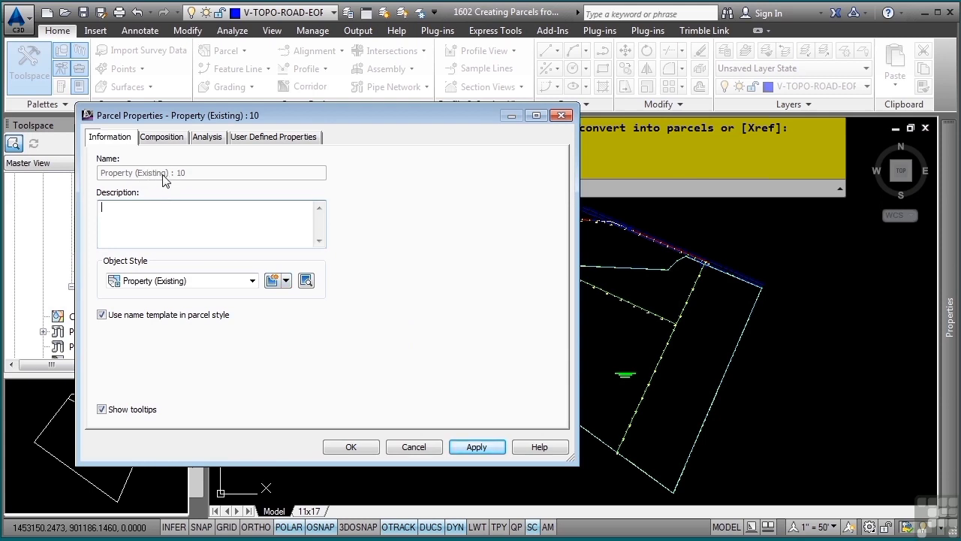
click(159, 139)
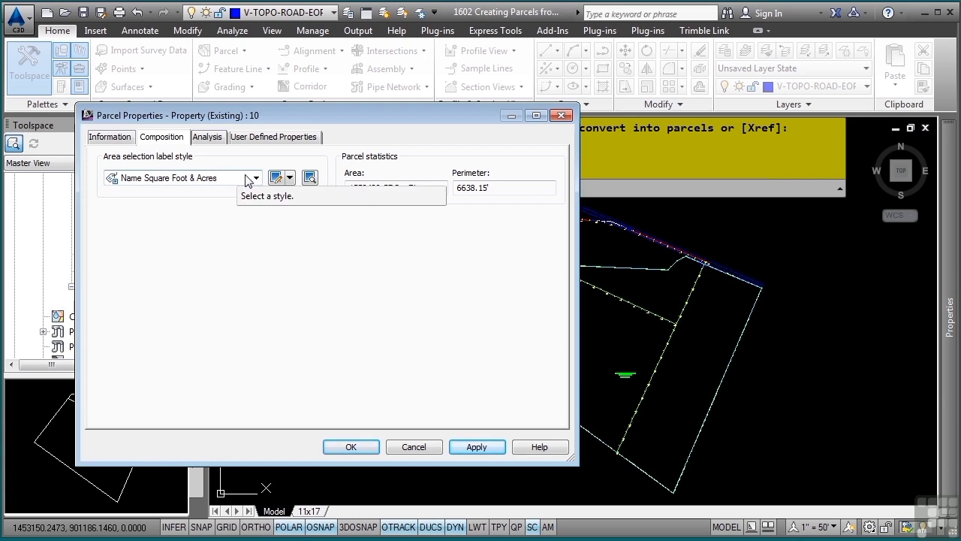
Set the parcel analysis point of beginning at the boundary's west corner and select the entire inverse analysis report
click(215, 143)
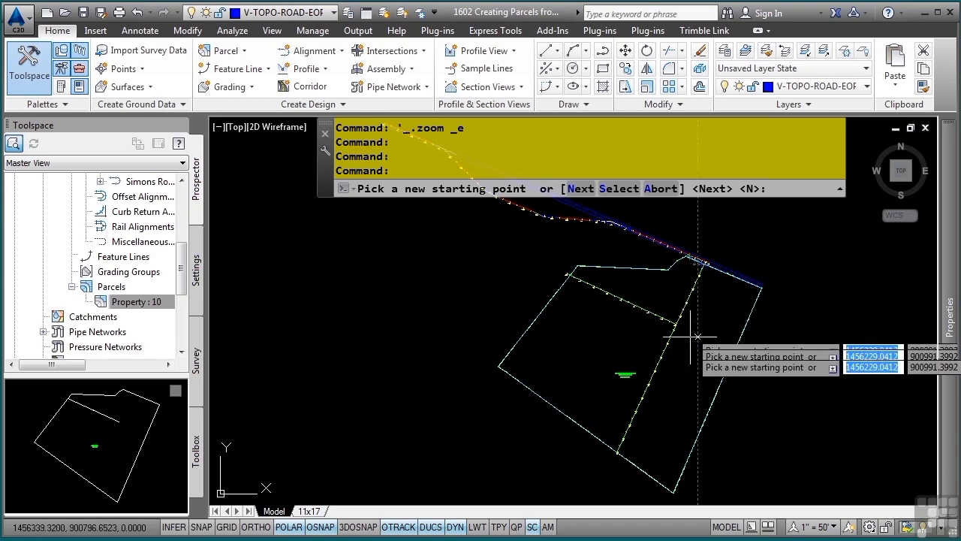
click(526, 377)
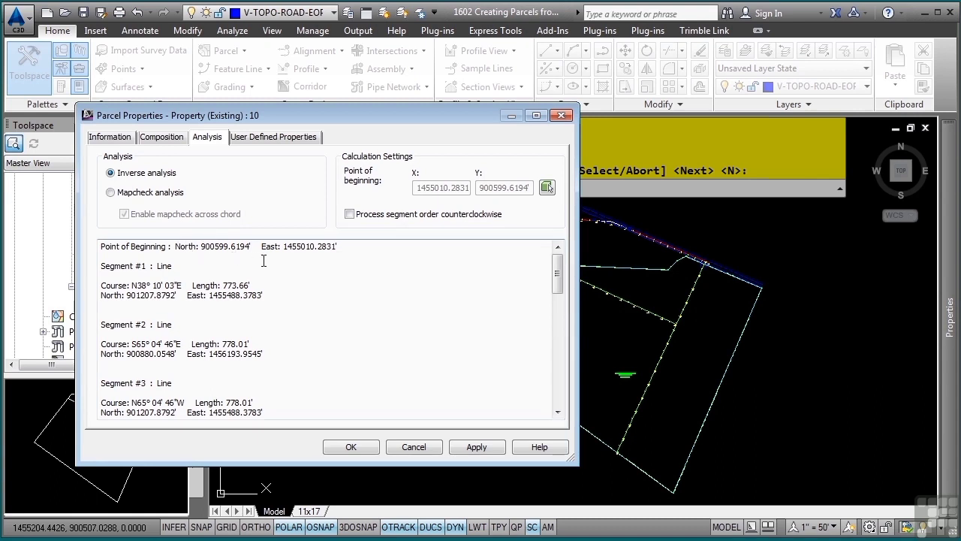
click(314, 333)
right_click(192, 297)
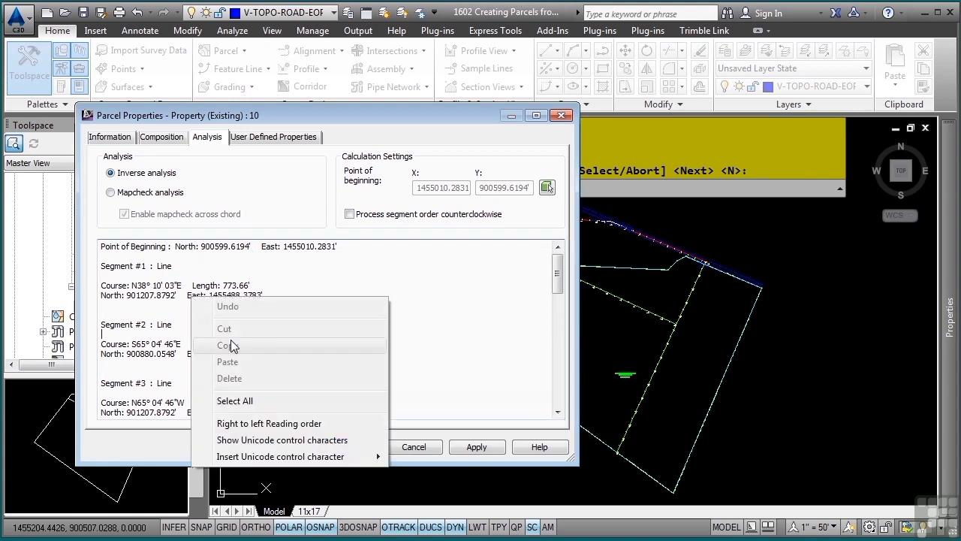
click(248, 399)
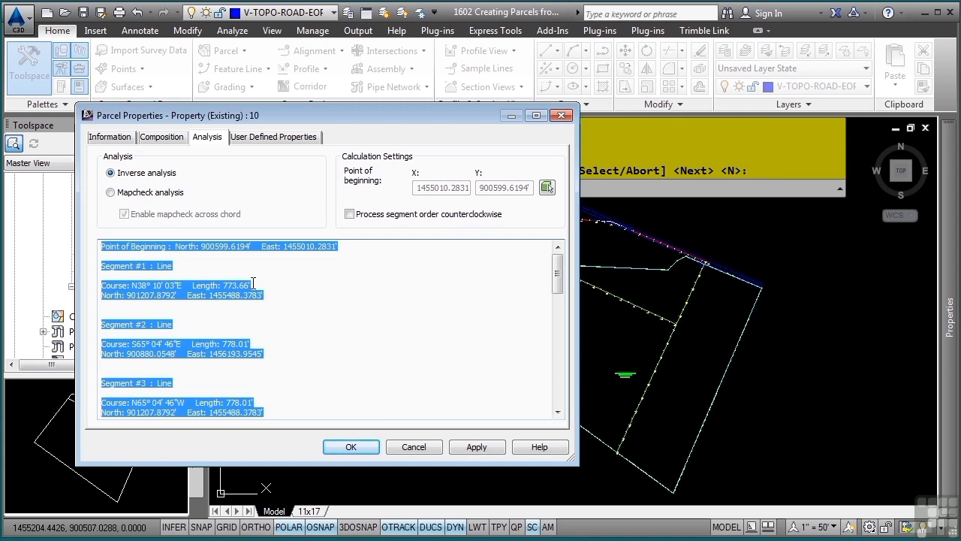
Review the parcel's user-defined properties, accept the parcel properties, and inspect its label in the drawing
click(286, 137)
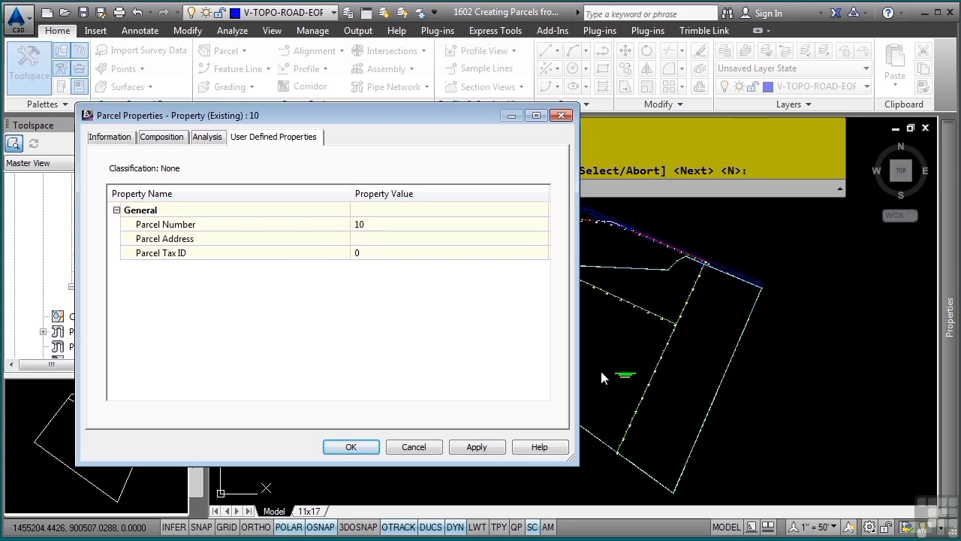
click(347, 446)
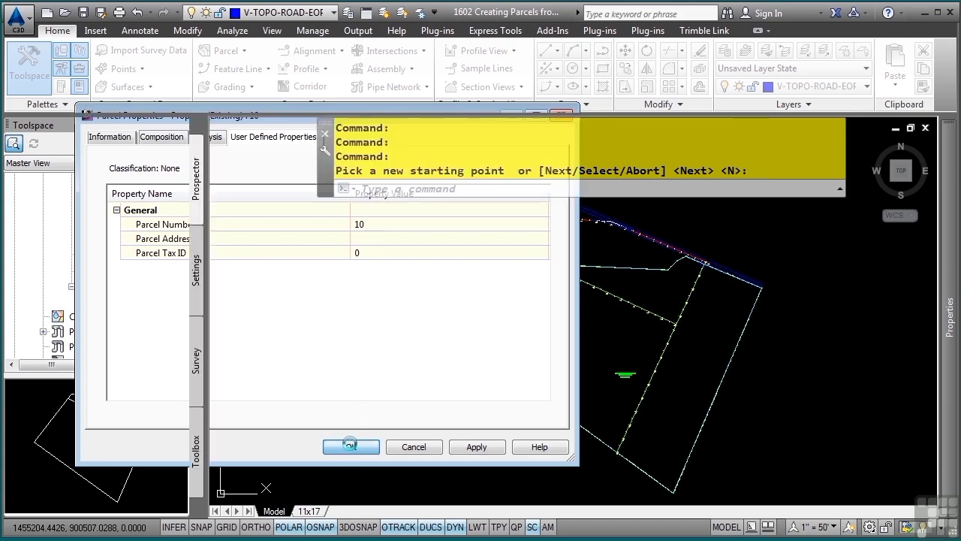
scroll(623, 380, up, 5)
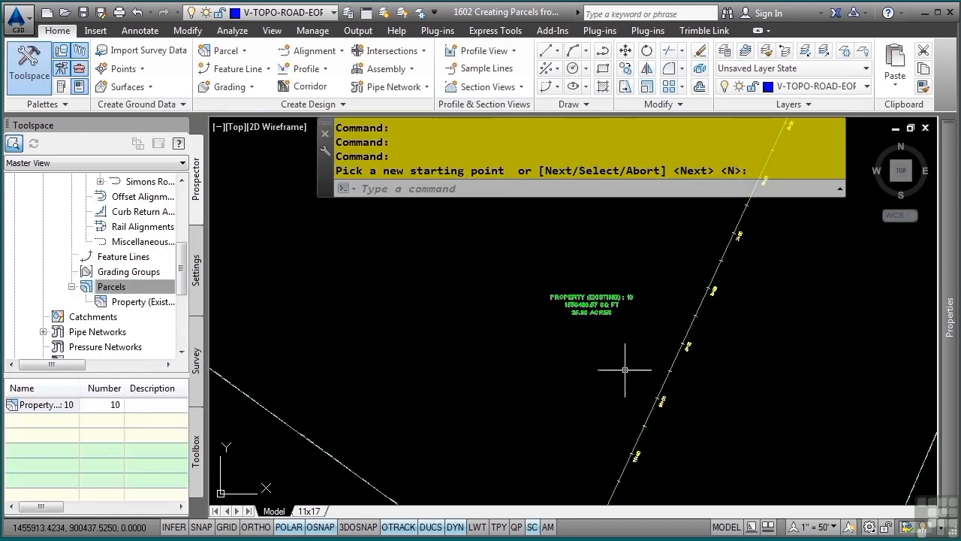
scroll(590, 335, up, 2)
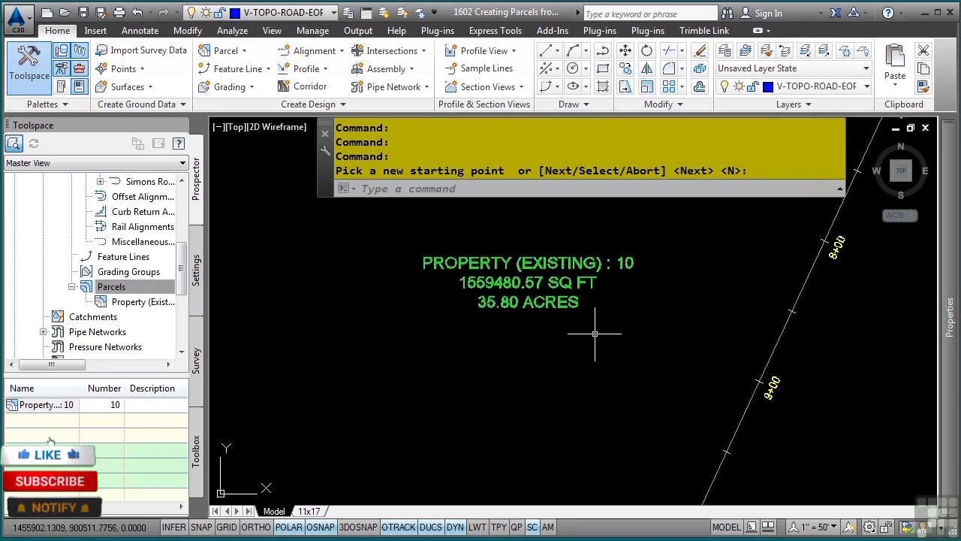
Check the export options for the Property (Existing) parcel's analysis, leaving without exporting
right_click(129, 302)
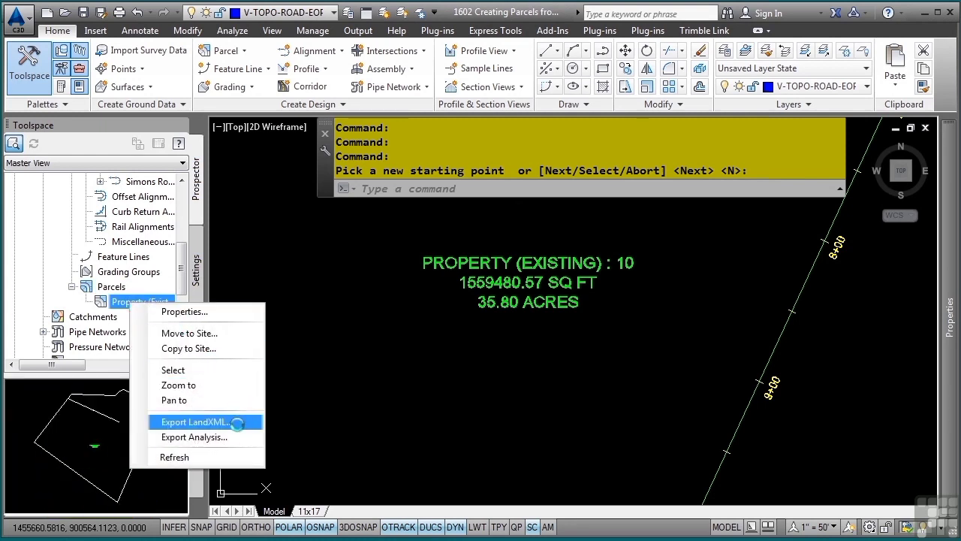
click(194, 437)
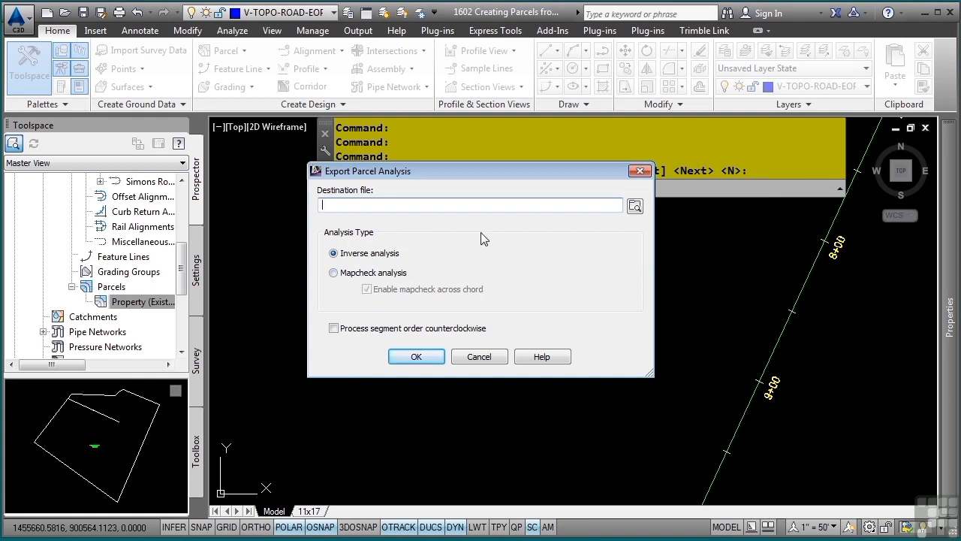
click(480, 356)
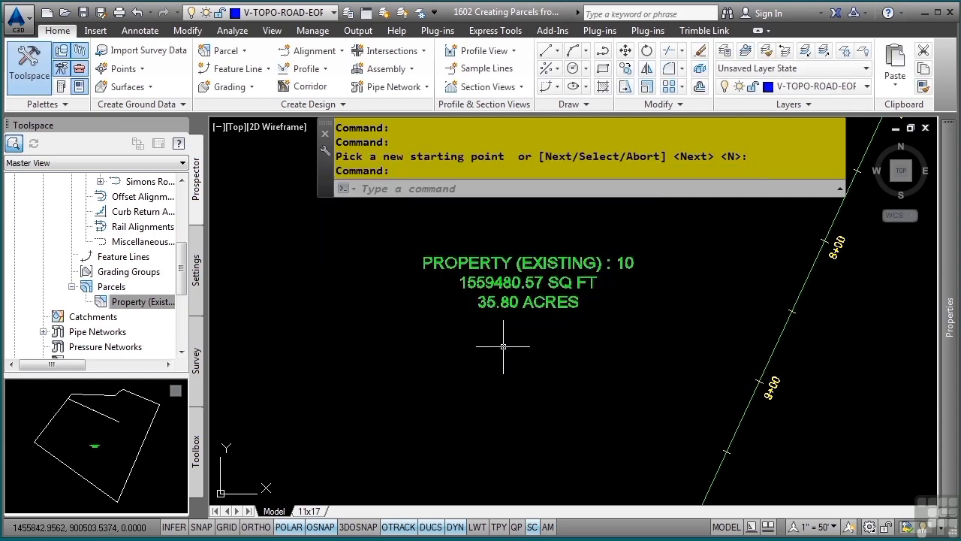
middle_click(504, 347)
middle_click(503, 347)
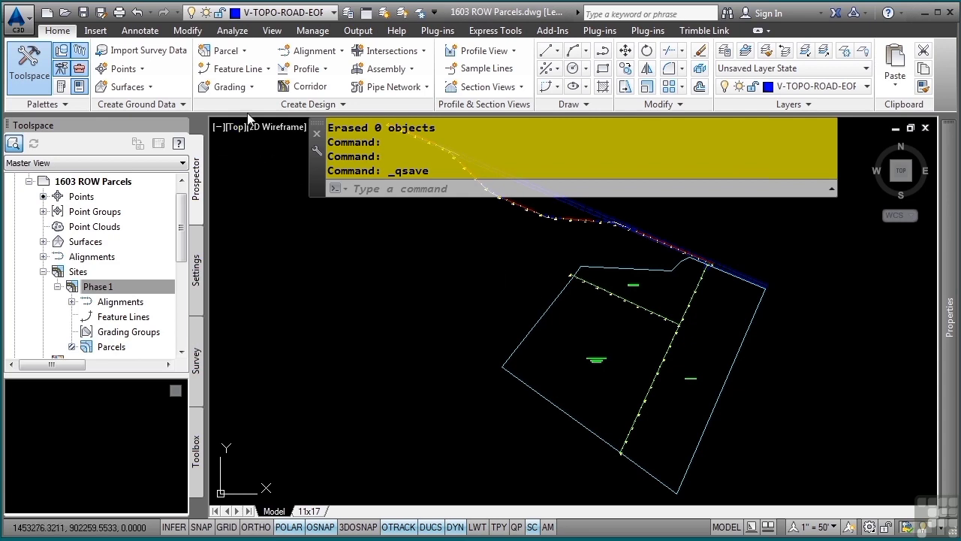
Create a right of way from the three Phase 1 parcels, keeping the 25' alignment offset, 25' fillet radii and Chamfer cleanup
click(241, 52)
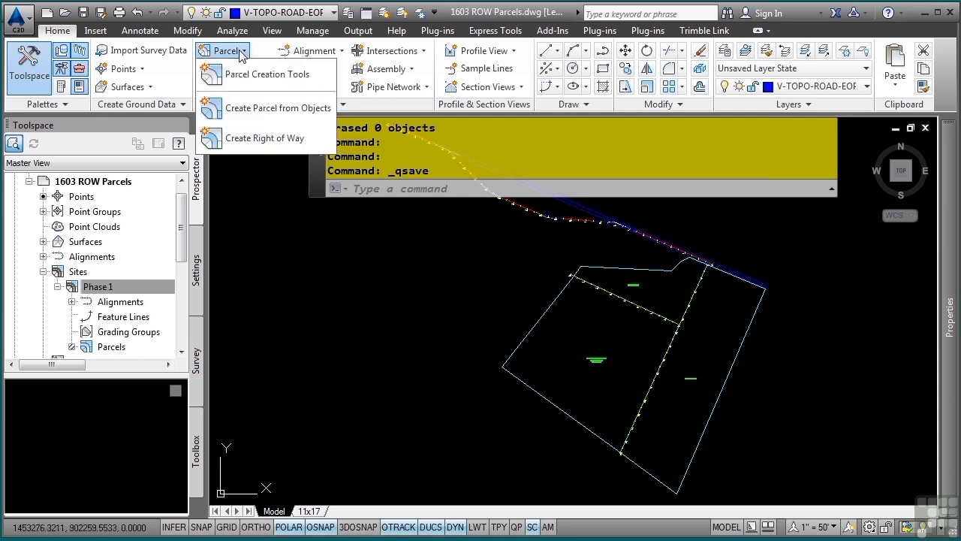
click(265, 138)
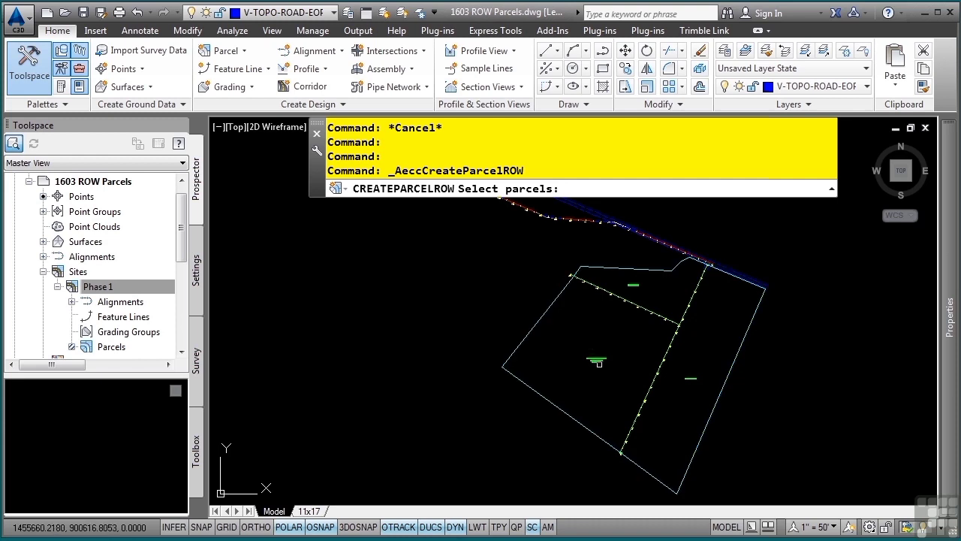
click(605, 360)
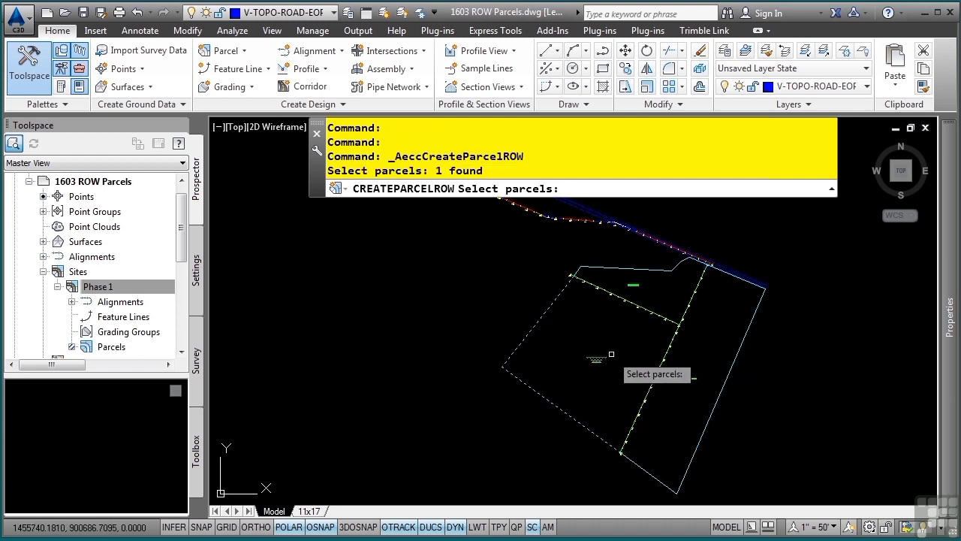
click(635, 288)
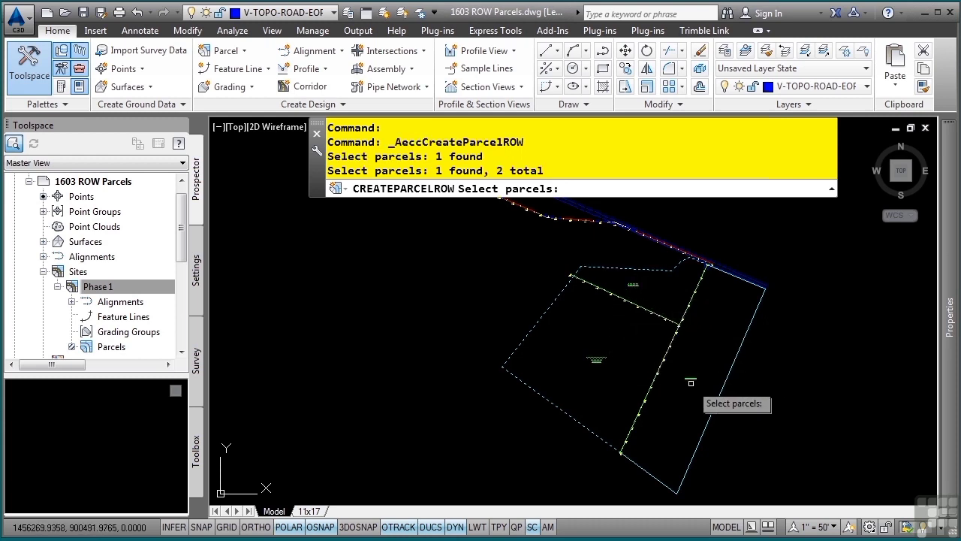
click(674, 408)
key(Return)
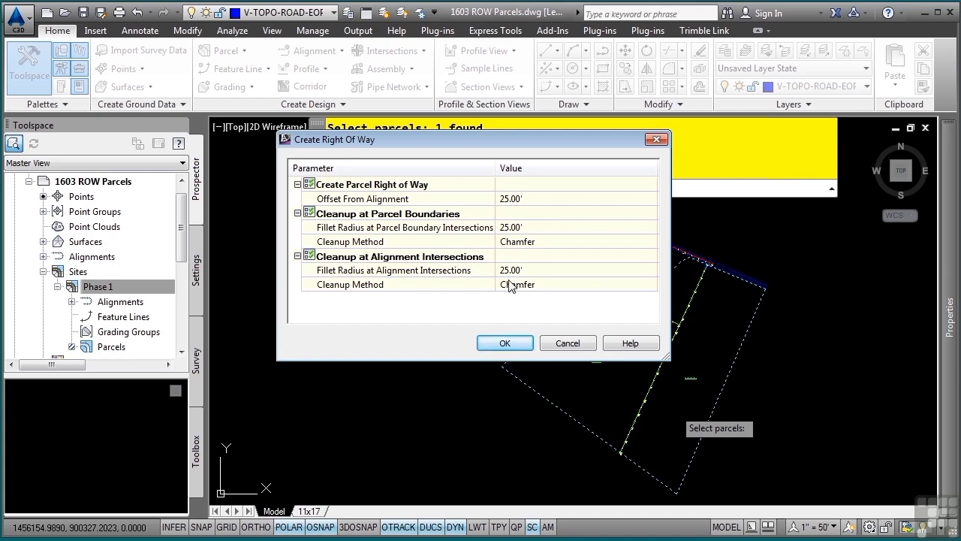
click(502, 343)
Inspect the right of way around the road intersection, and refresh site Phase 1 to list its parcels
scroll(683, 327, up, 5)
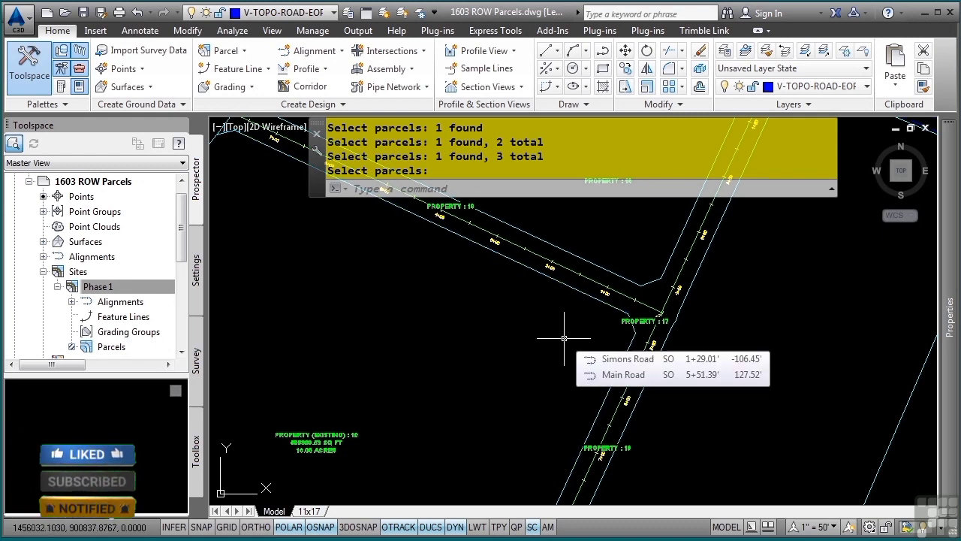
middle_drag(563, 323, 554, 481)
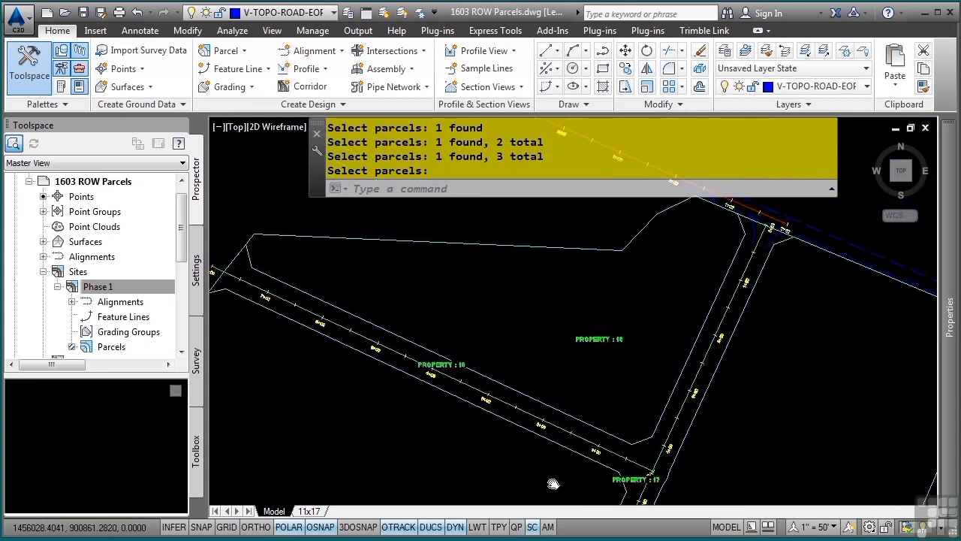
middle_drag(534, 385, 550, 314)
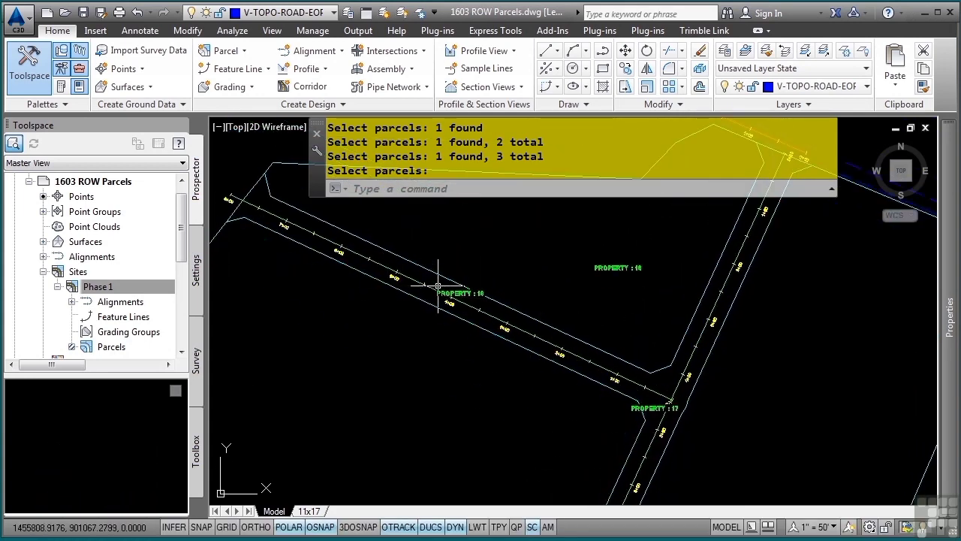
right_click(95, 293)
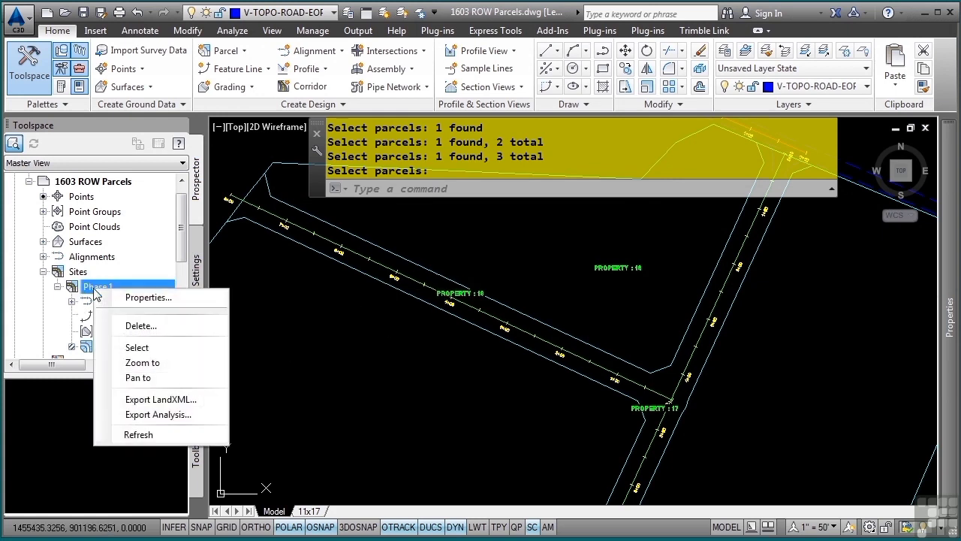
click(139, 432)
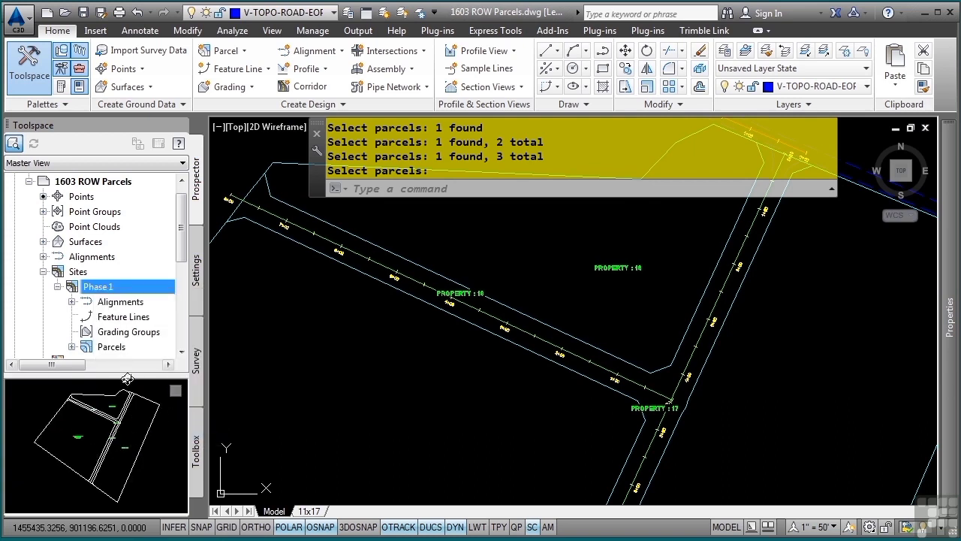
click(72, 347)
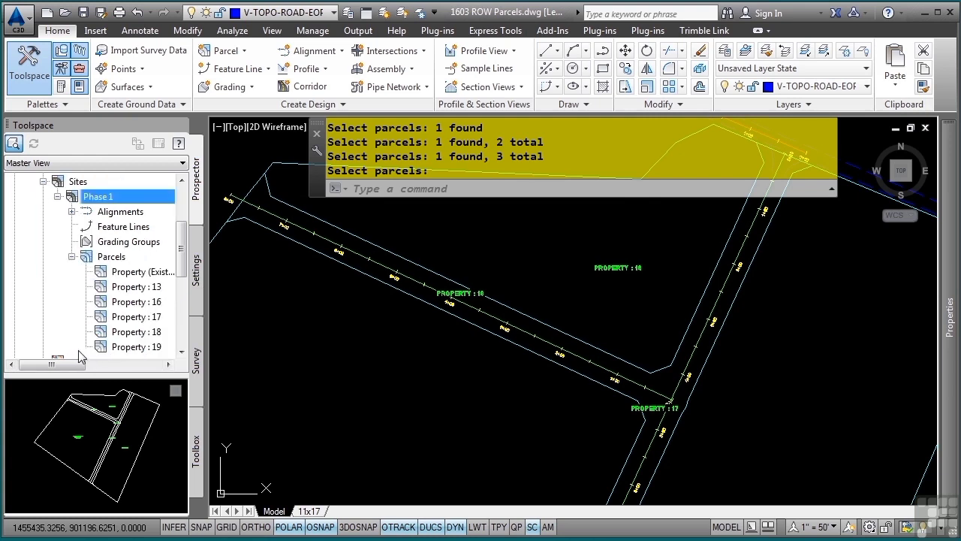
Preview the Phase 1 parcels Property : 13, 16, 17, 18 and 19 one by one
click(135, 287)
click(133, 303)
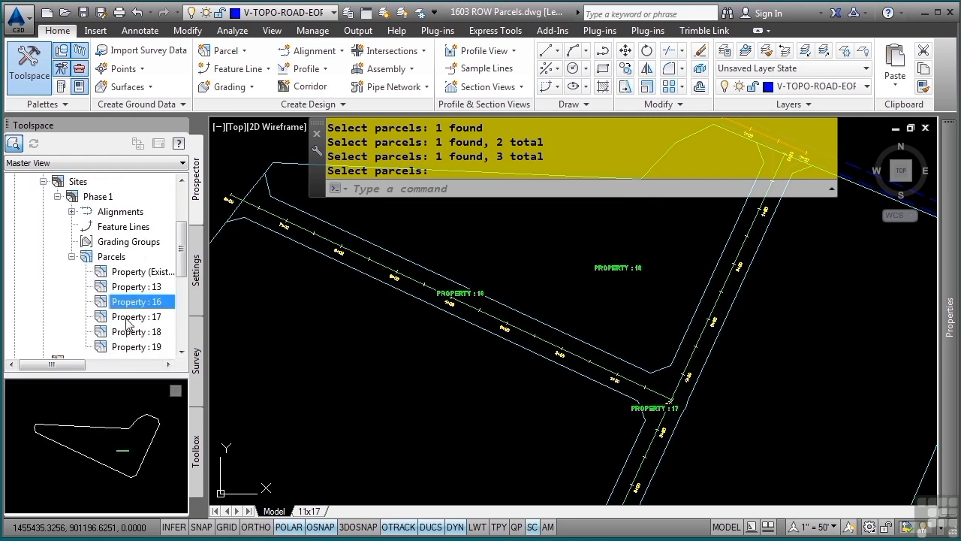
click(129, 319)
click(124, 332)
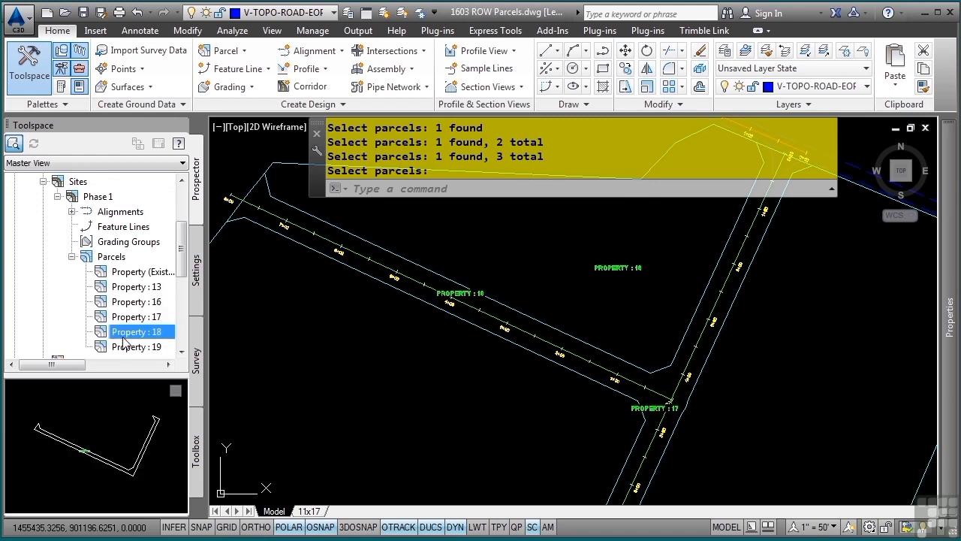
click(125, 348)
Select right-of-way parcel Property : 18 along Simons Road and turn off selection cycling
key(ctrl+z)
key(ctrl+z)
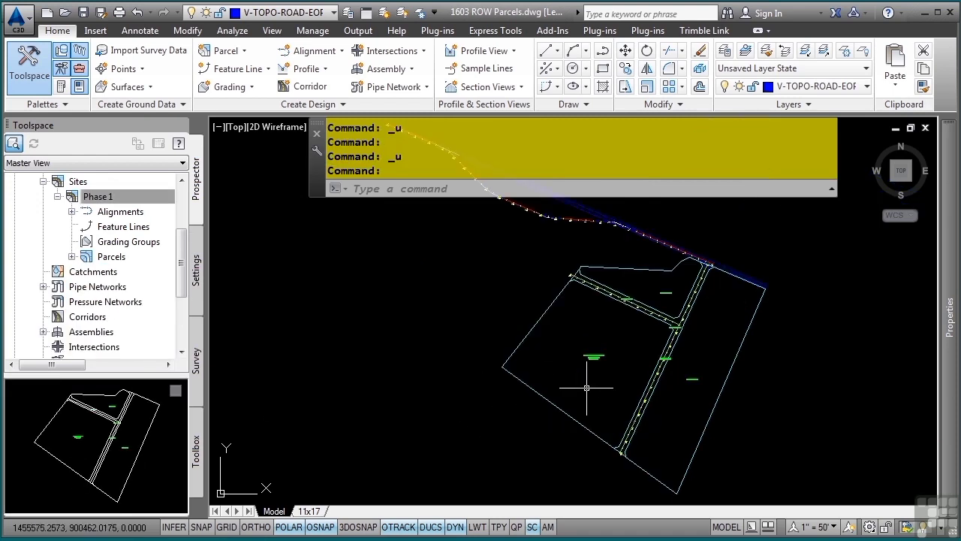
scroll(642, 338, up, 4)
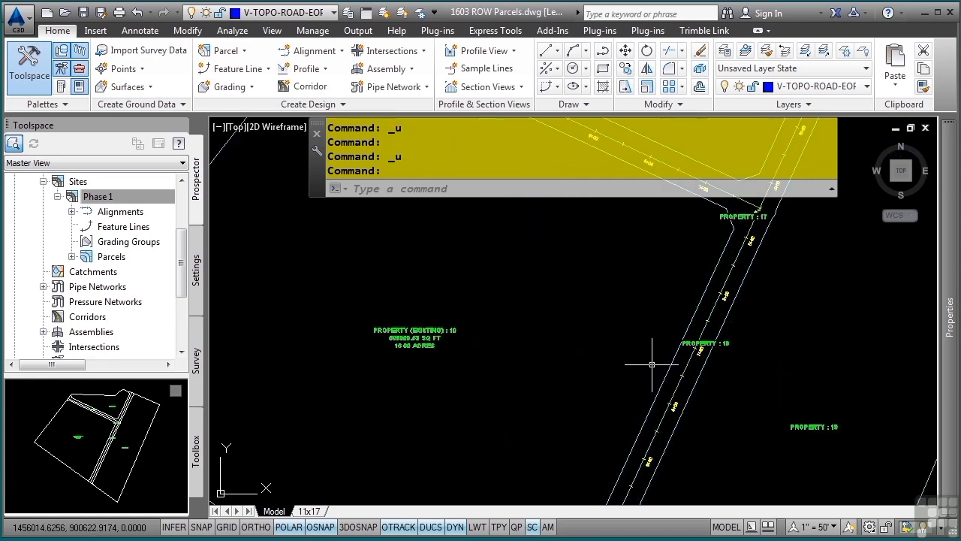
middle_drag(644, 333, 565, 401)
middle_drag(672, 352, 652, 446)
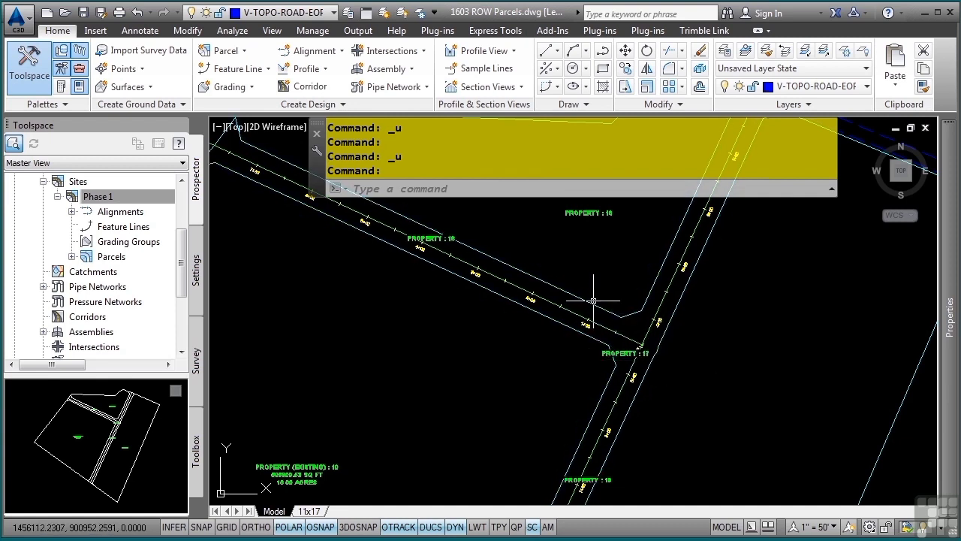
click(425, 239)
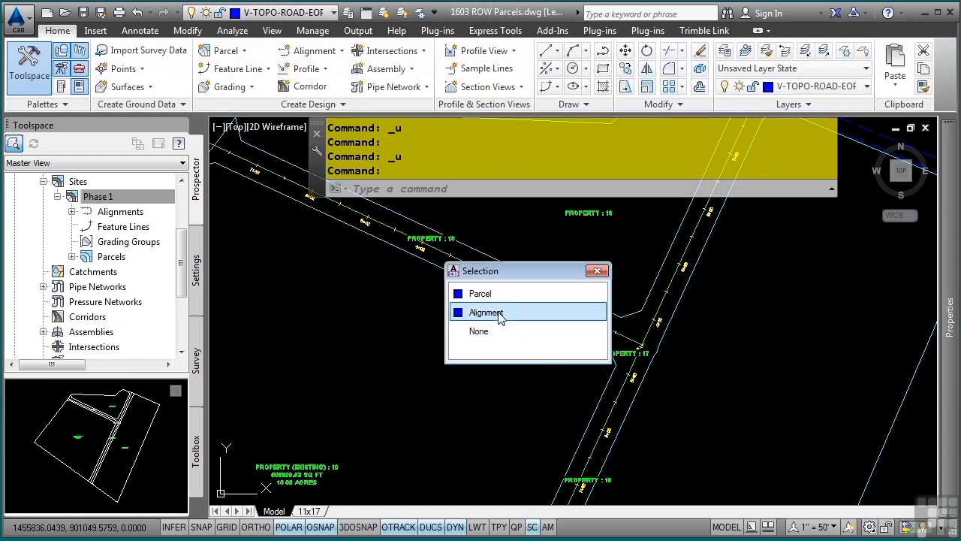
click(498, 293)
click(532, 526)
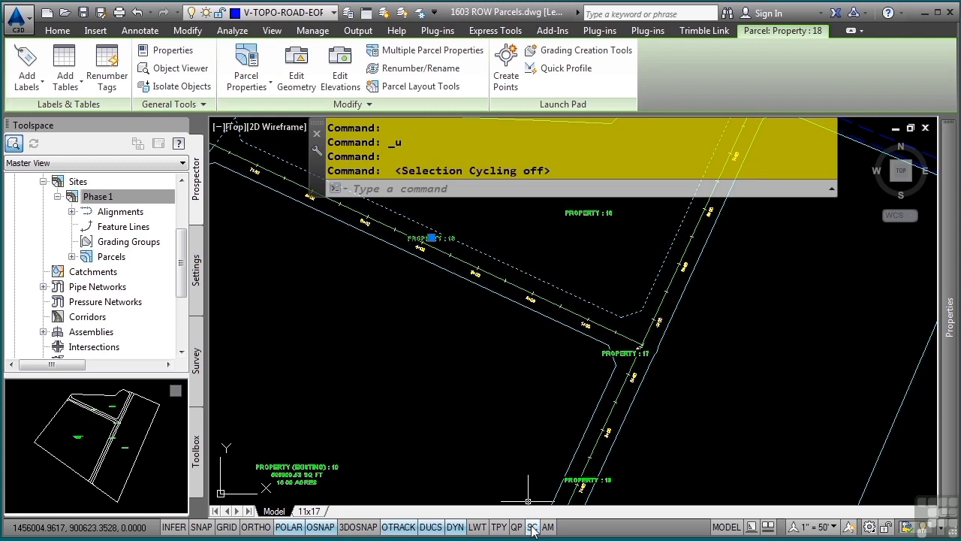
Add the other two right-of-way parcels, along Main Road and at the road intersection, to the selection
click(582, 477)
click(624, 349)
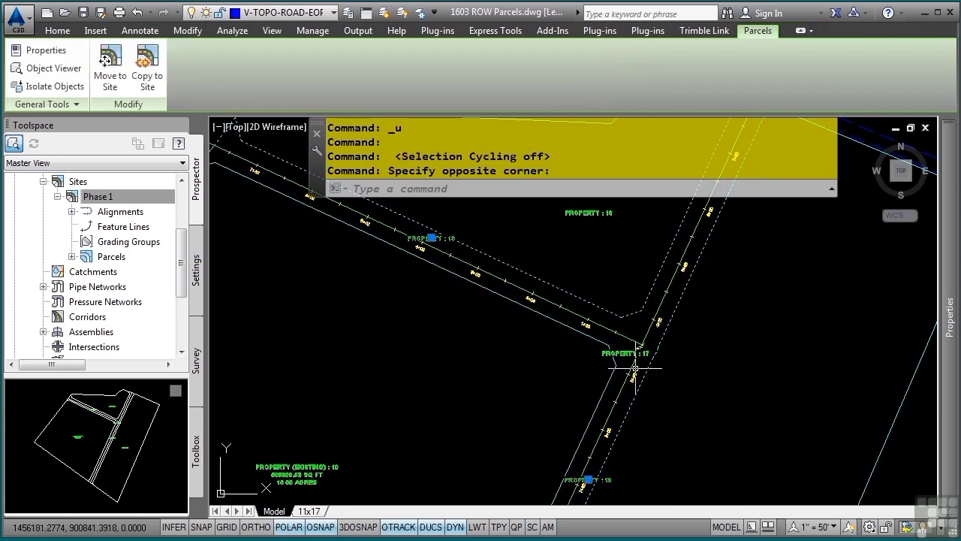
click(623, 351)
click(626, 353)
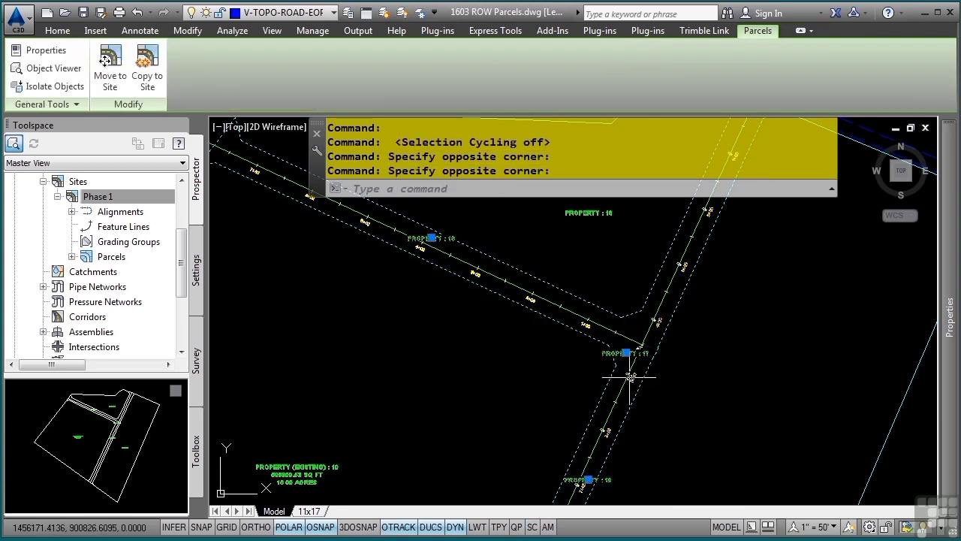
scroll(649, 404, down, 2)
middle_drag(649, 408, 576, 332)
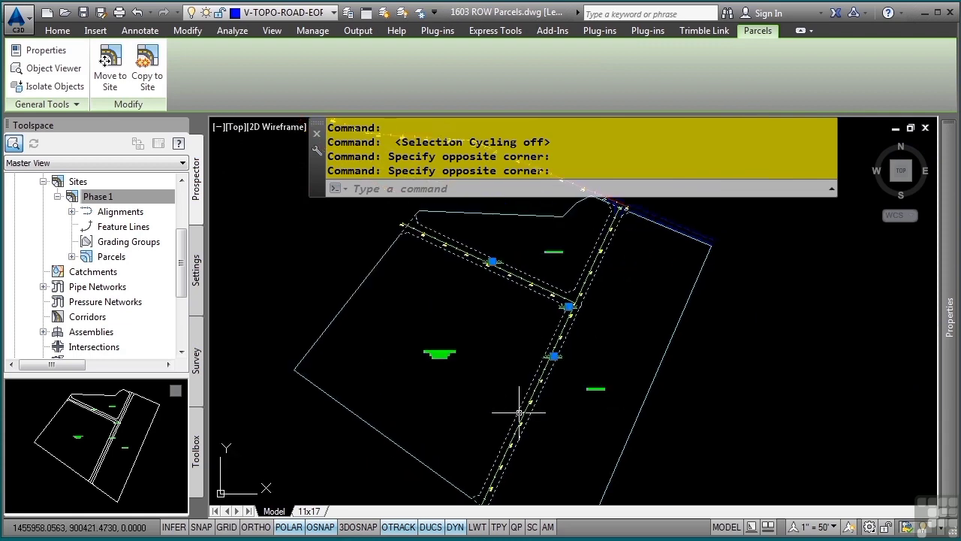
Set the area label style of the three selected right-of-way parcels to _No Display
middle_drag(515, 407, 489, 343)
mouse_move(498, 281)
middle_down()
mouse_move(515, 314)
mouse_move(481, 372)
middle_up()
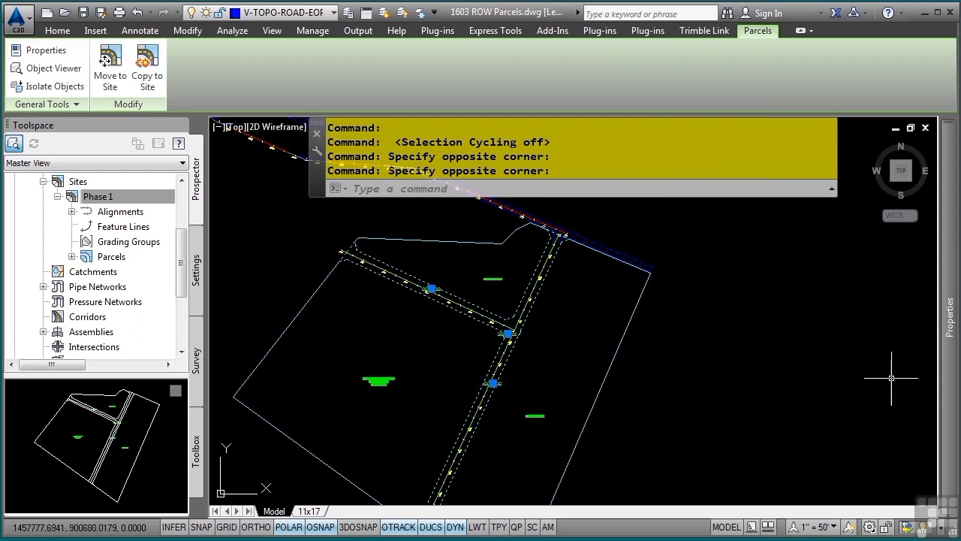
mouse_move(950, 388)
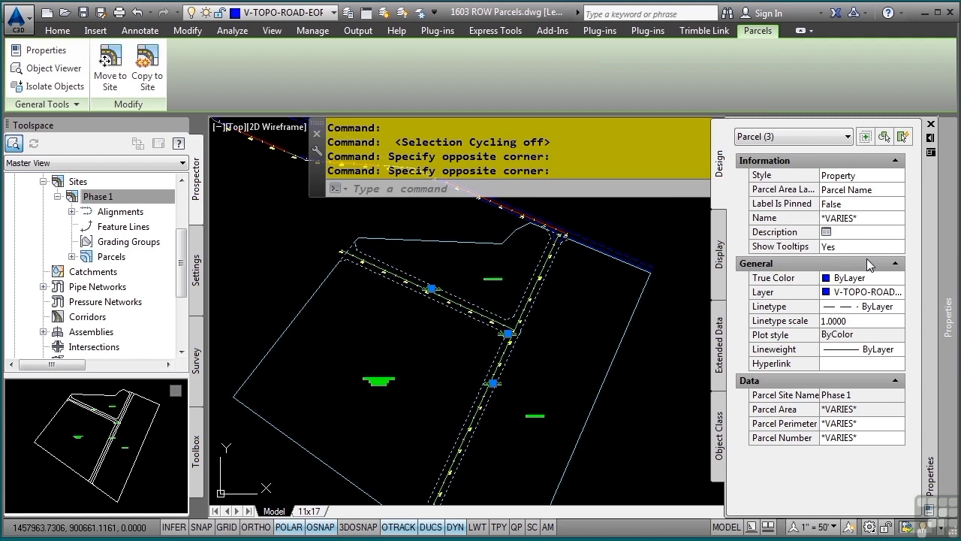
click(873, 190)
click(873, 193)
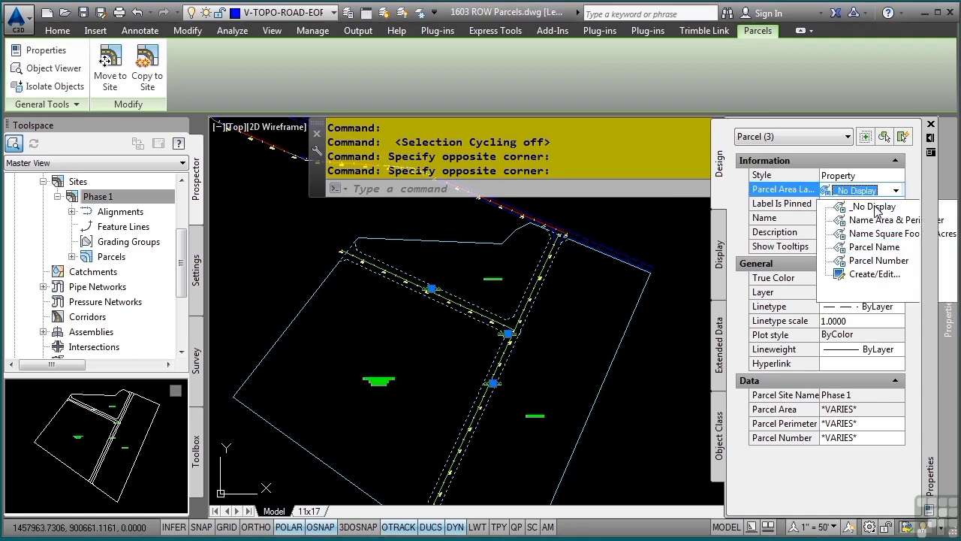
click(873, 208)
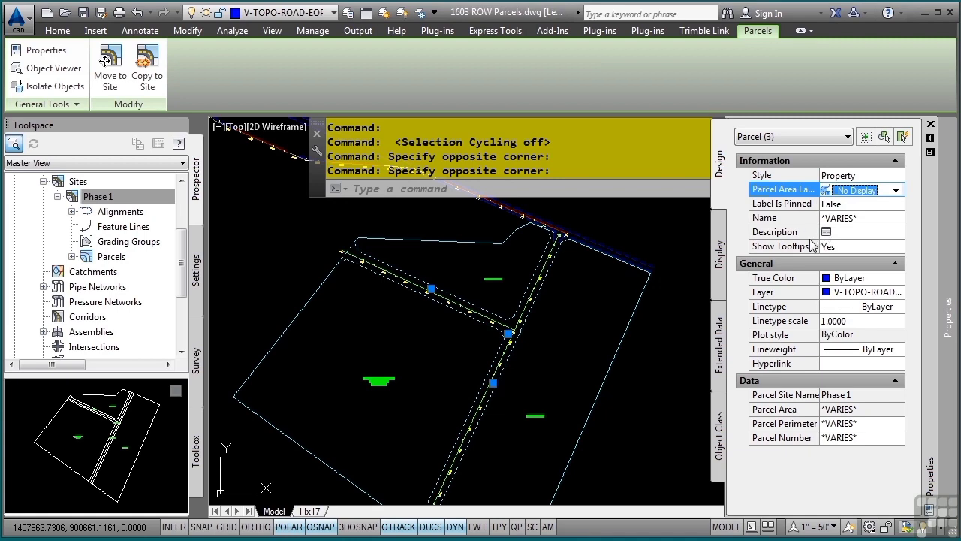
Change the style of the three selected right-of-way parcels to Road and clear the selection
scroll(451, 301, up, 5)
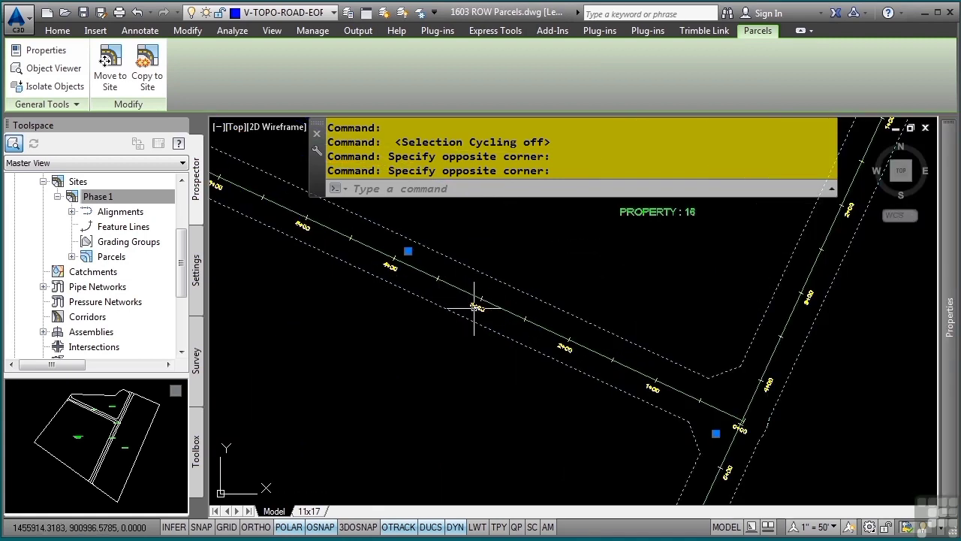
mouse_move(950, 364)
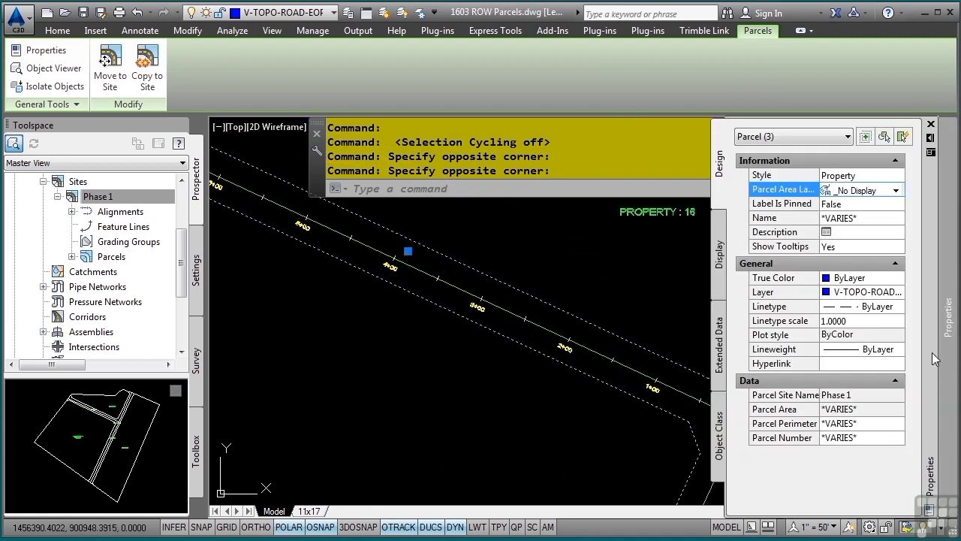
click(853, 176)
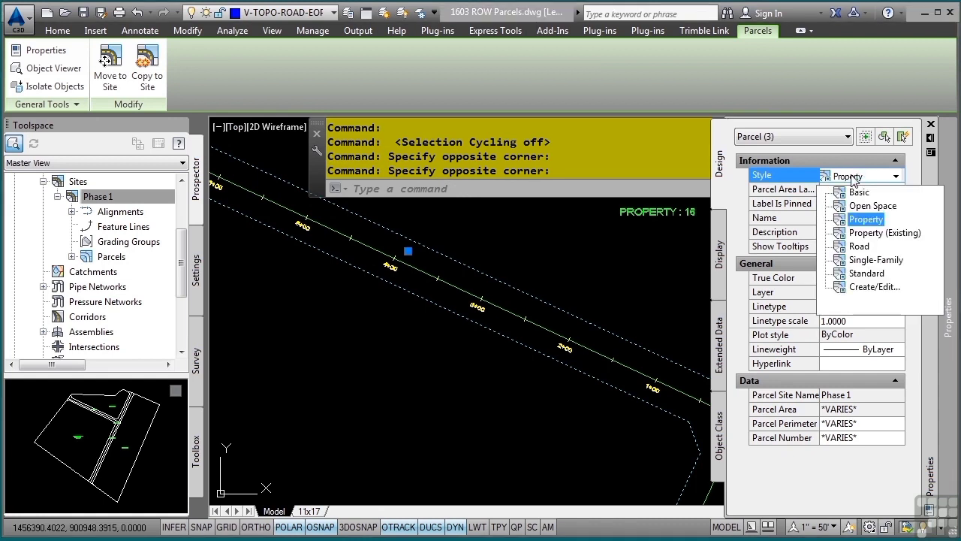
click(862, 248)
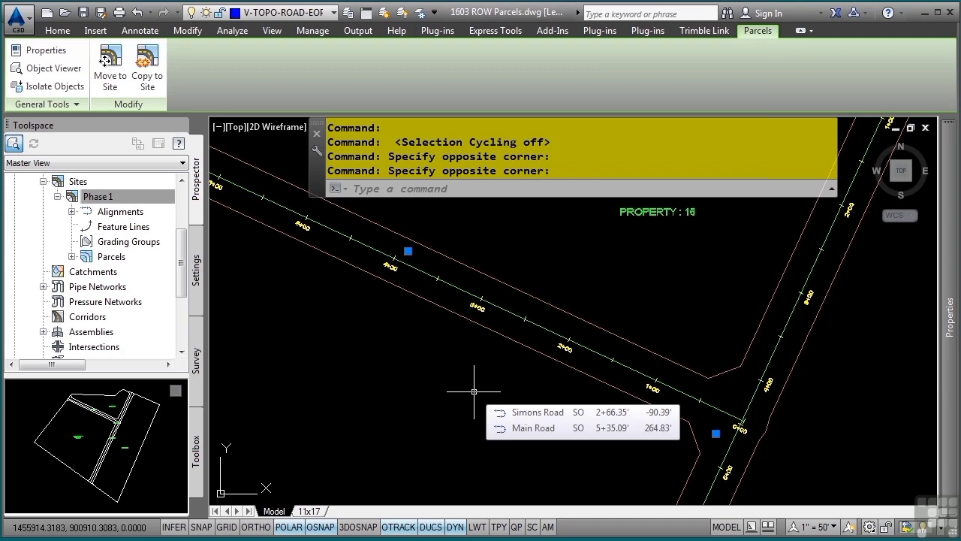
scroll(474, 392, down, 6)
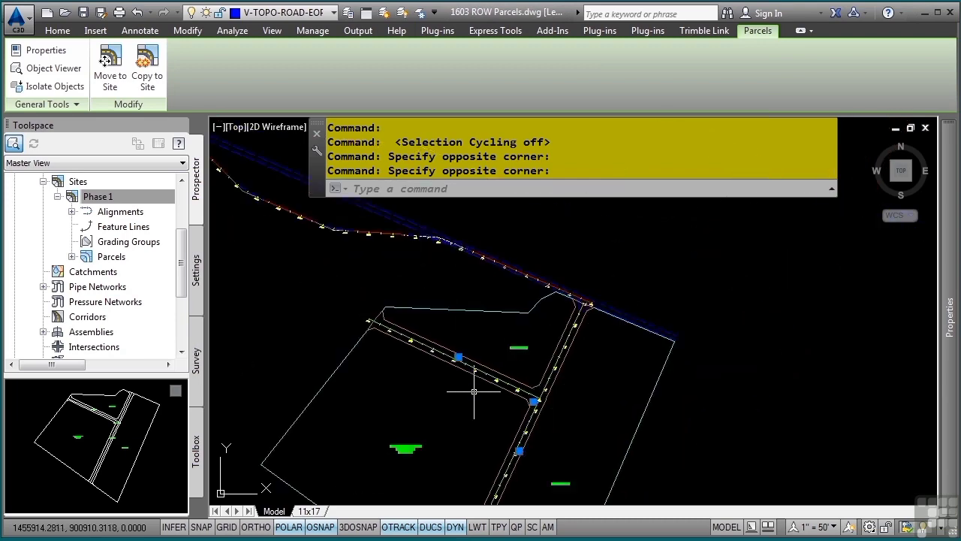
key(Escape)
key(Escape)
Examine the right-of-way lines along Main Road from its south end up to the Simons Road intersection
middle_click(474, 392)
middle_click(474, 392)
scroll(634, 441, up, 5)
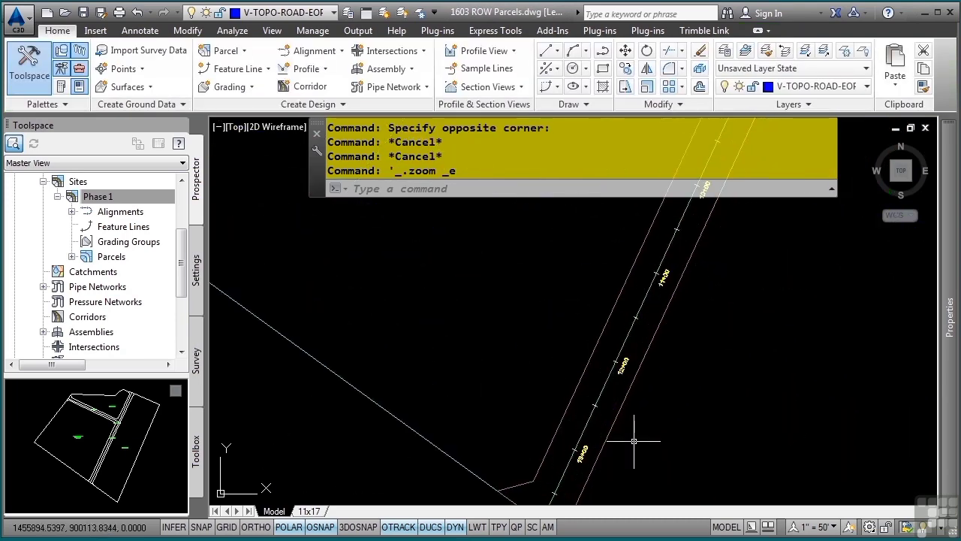
mouse_move(624, 438)
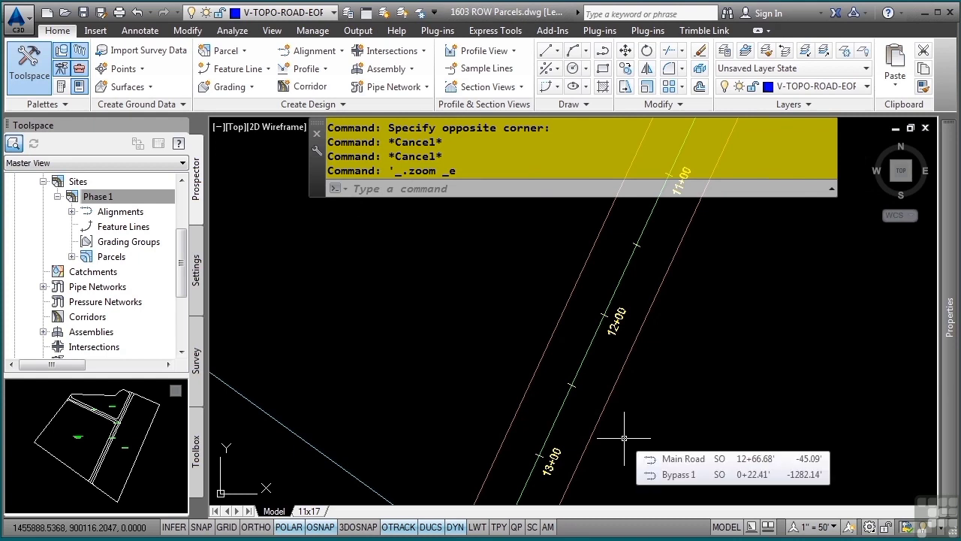
mouse_move(618, 421)
middle_down()
mouse_move(592, 321)
mouse_move(565, 457)
middle_up()
middle_drag(634, 332, 601, 483)
mouse_move(658, 323)
middle_down()
mouse_move(639, 435)
mouse_move(608, 498)
middle_up()
scroll(684, 353, down, 2)
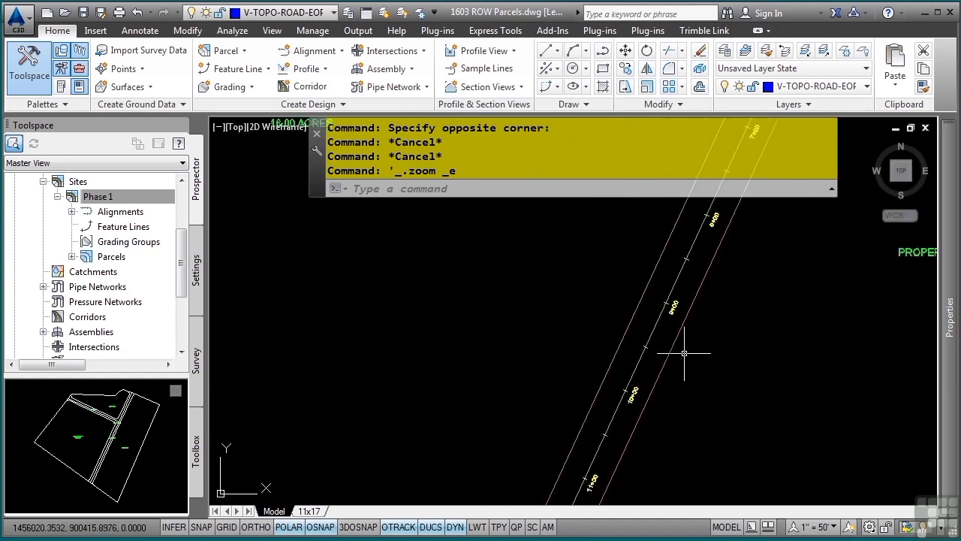
middle_drag(684, 353, 609, 502)
middle_drag(687, 323, 615, 502)
middle_drag(711, 365, 629, 478)
scroll(651, 366, up, 2)
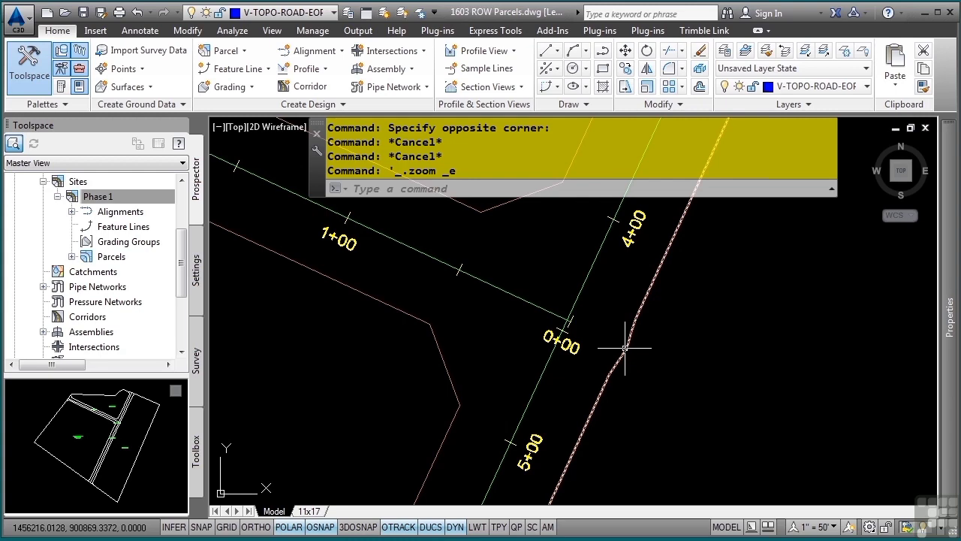
Stretch the 0+00 end of the Simons Road alignment onto the Main Road alignment and deselect it
click(556, 314)
click(570, 322)
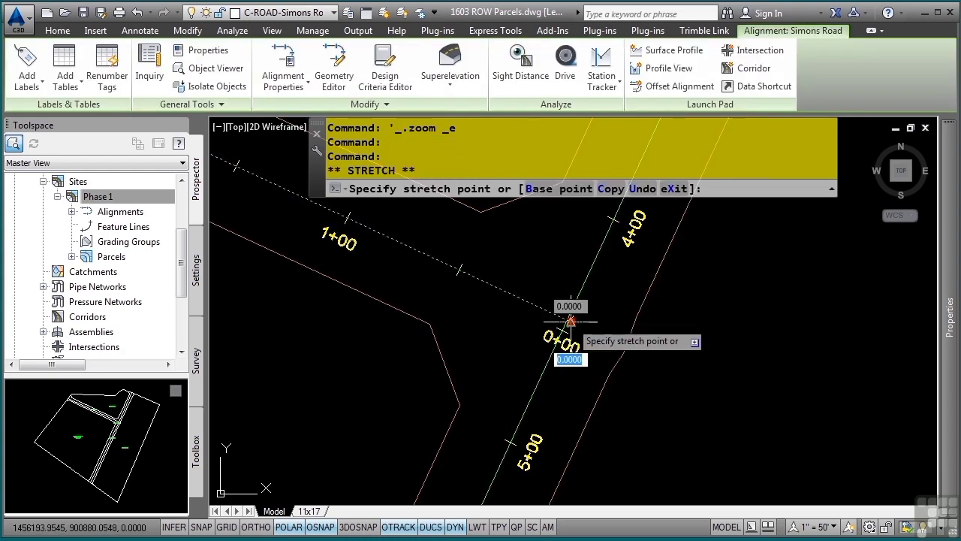
scroll(571, 321, up, 4)
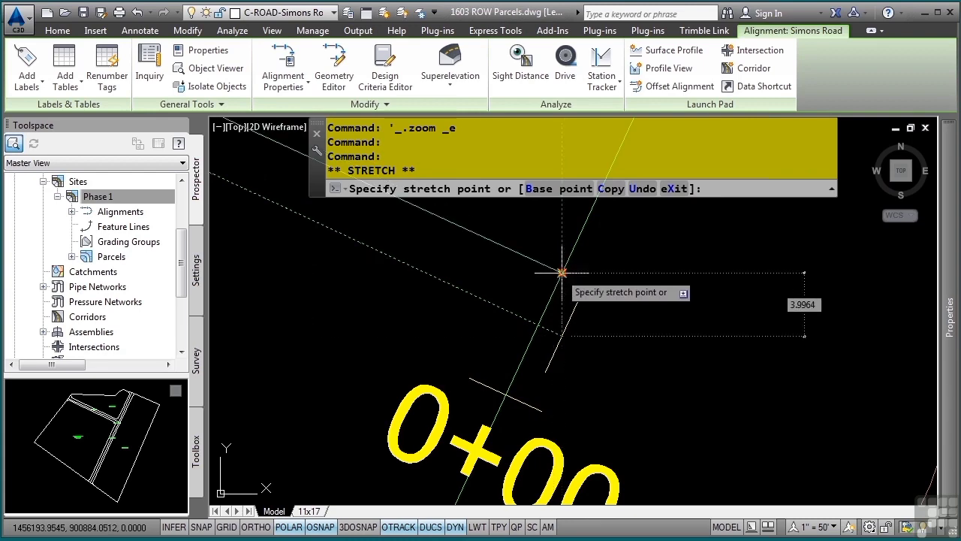
click(538, 324)
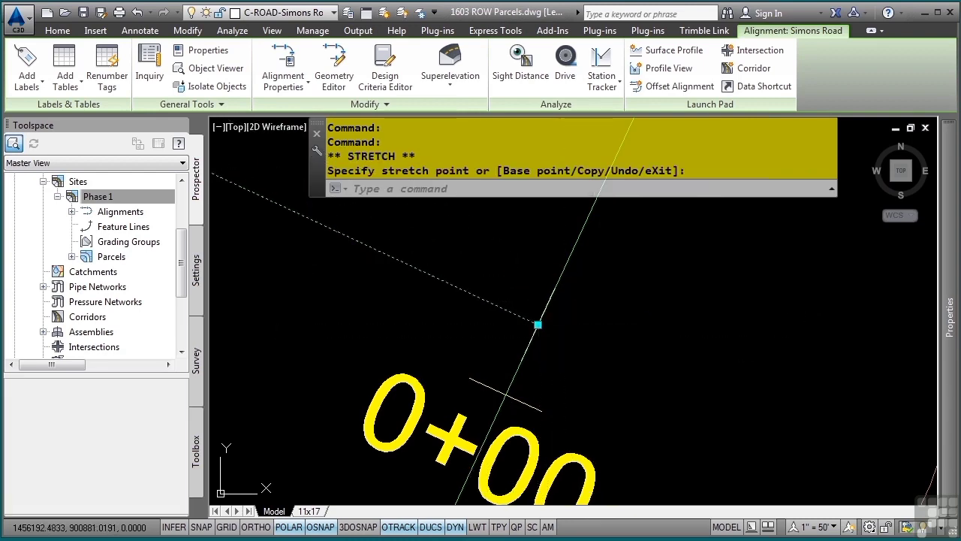
scroll(618, 348, down, 5)
scroll(672, 348, down, 2)
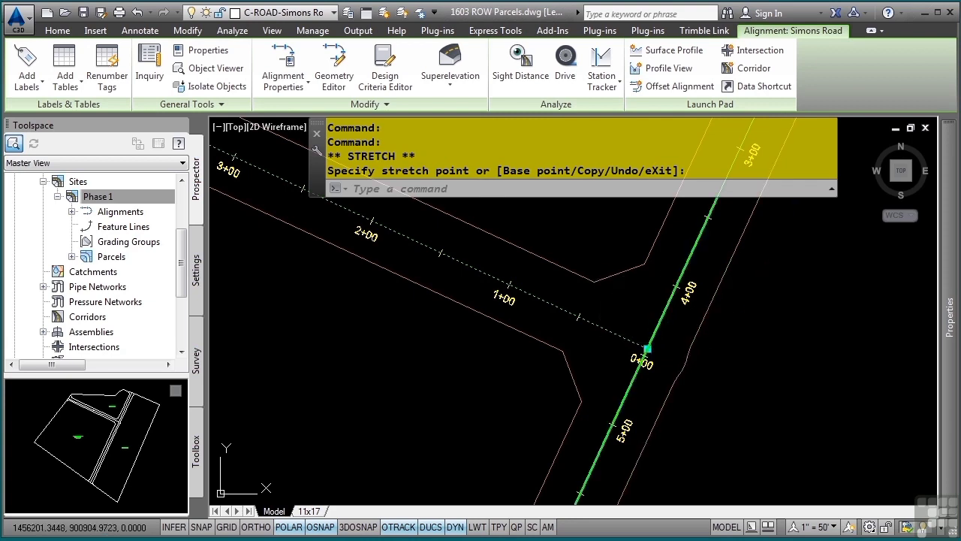
key(Escape)
key(Escape)
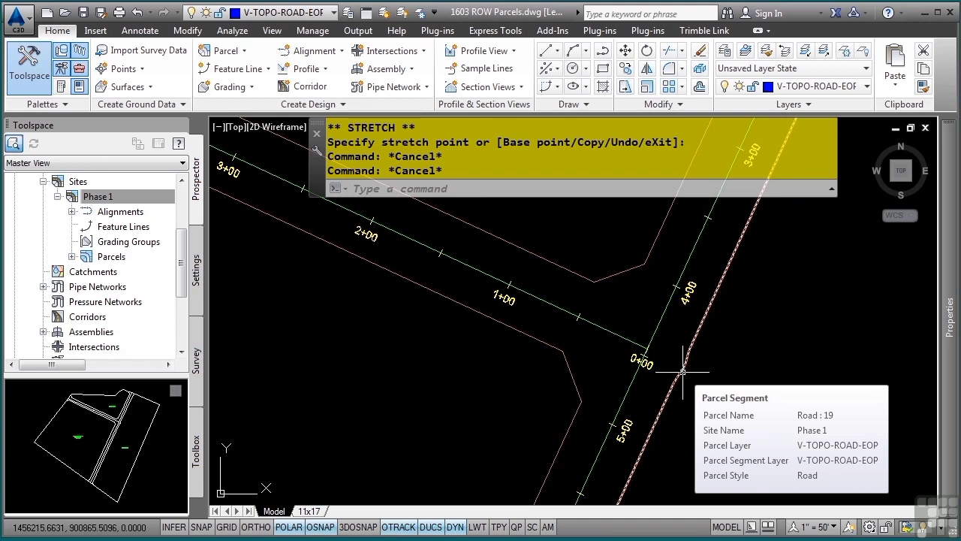
Delete the right-of-way parcel segment running along the east side of Main Road
click(683, 371)
scroll(676, 379, down, 4)
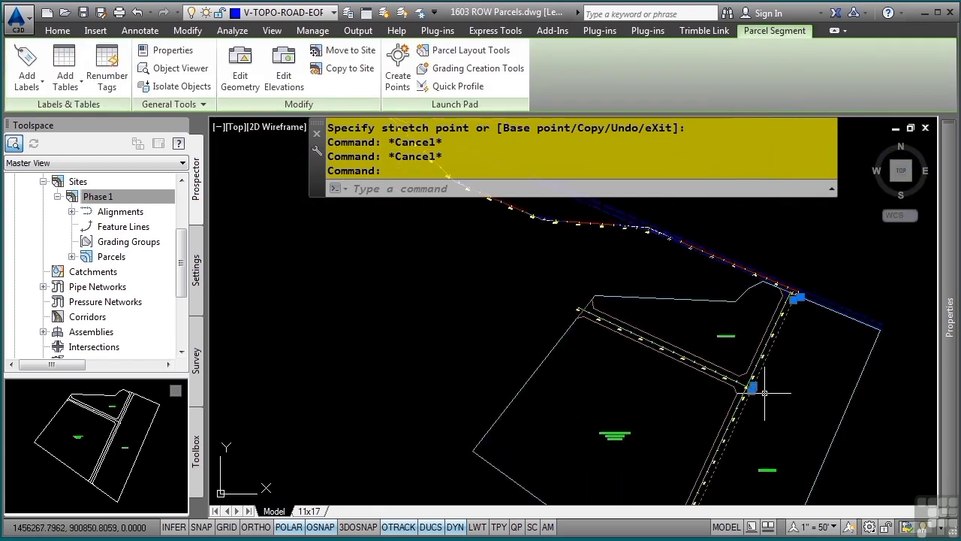
key(Delete)
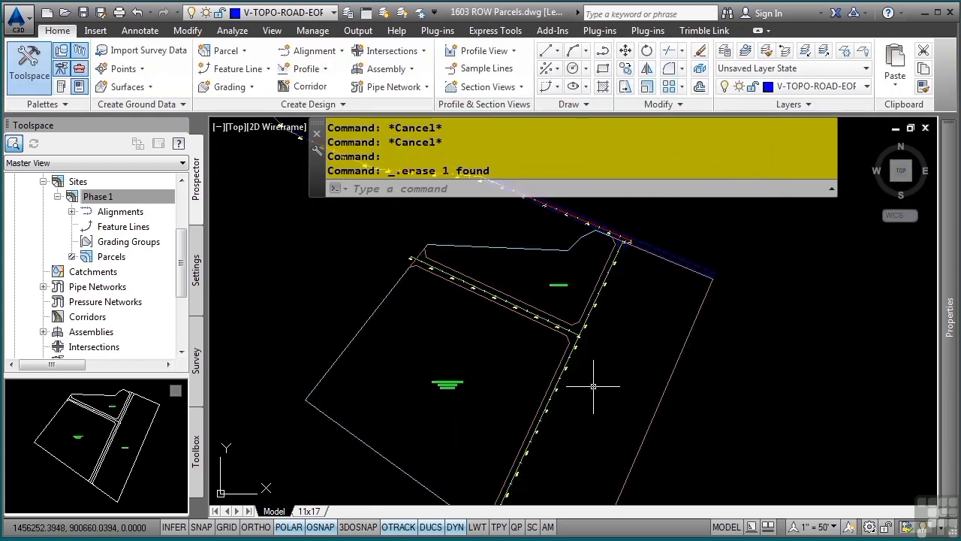
middle_drag(583, 386, 588, 300)
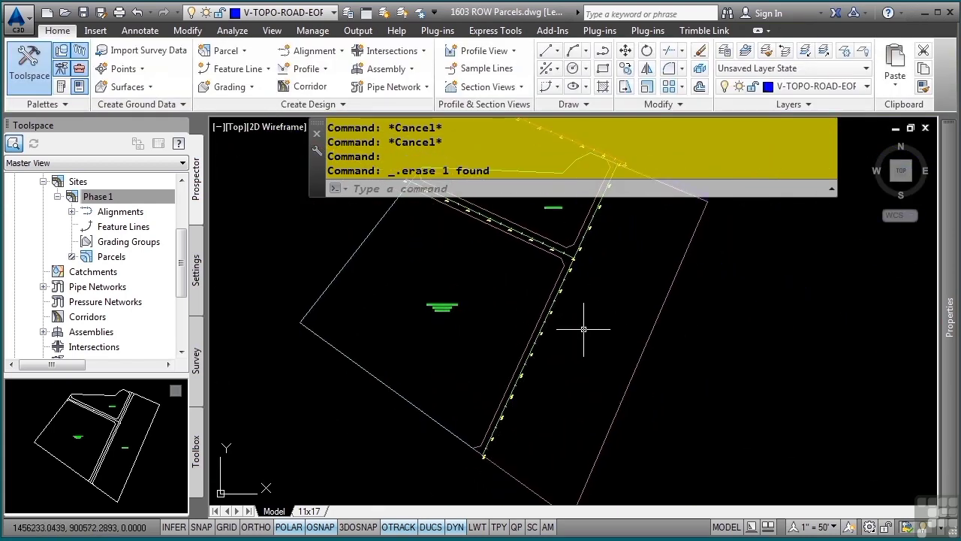
Refresh site Phase 1, list its parcels, and preview Road : 19, Road : 18, Road : 17 and Property : 16
right_click(84, 198)
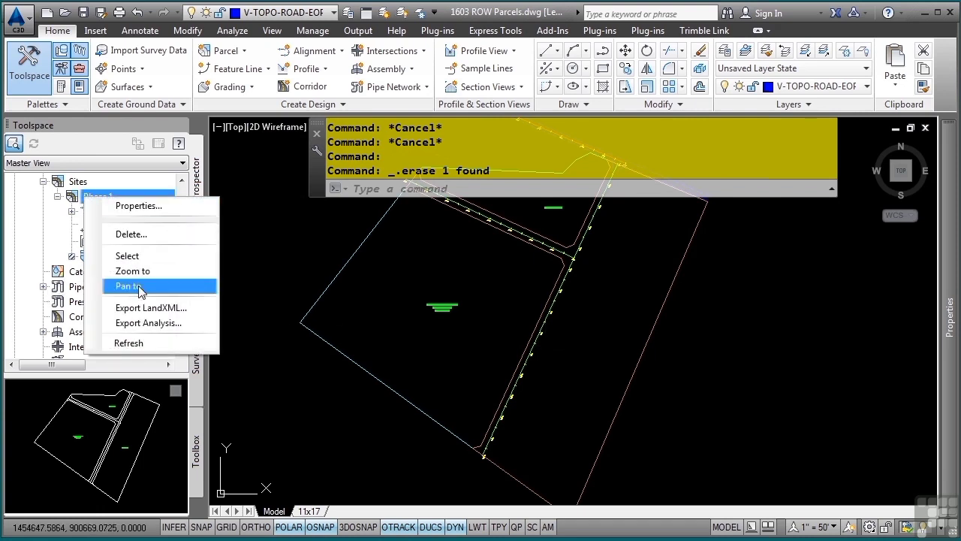
click(150, 344)
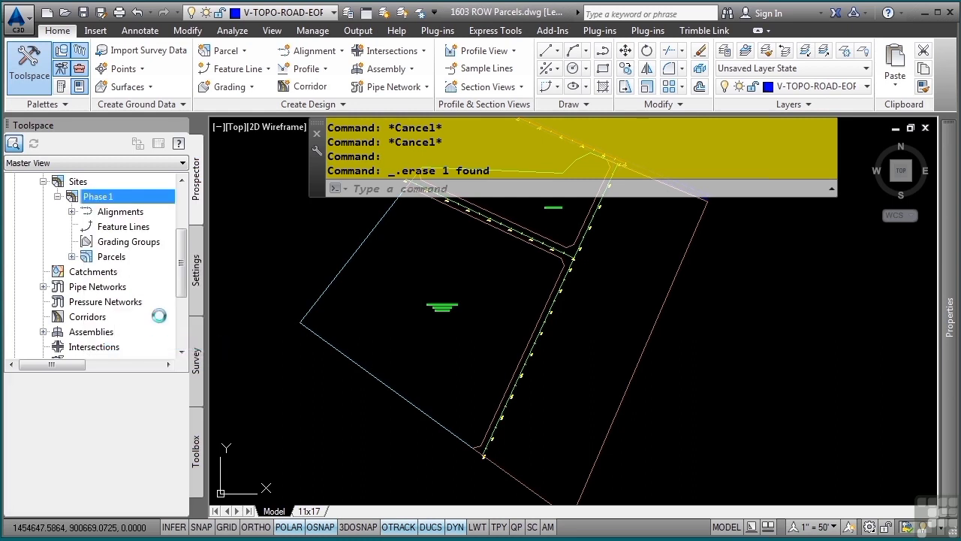
click(72, 257)
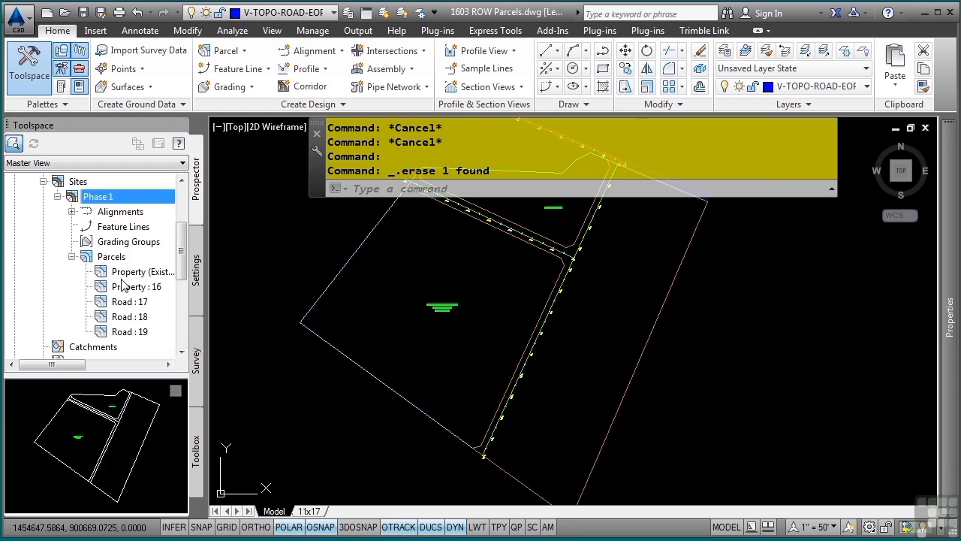
click(126, 332)
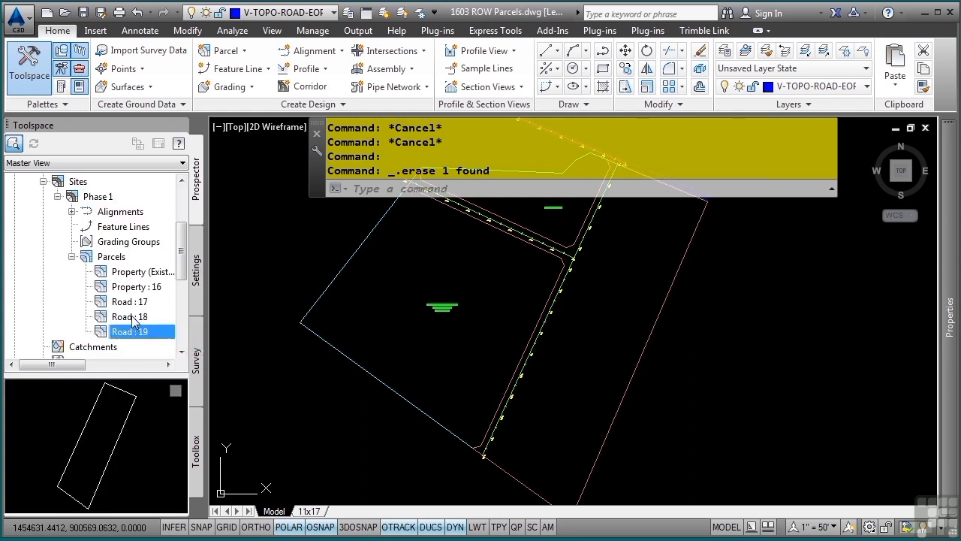
click(133, 318)
click(132, 303)
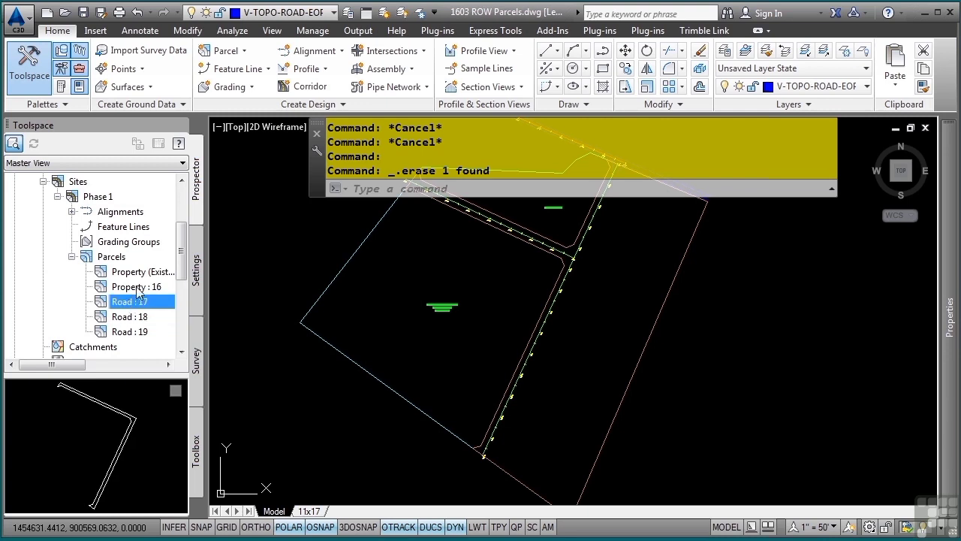
click(138, 289)
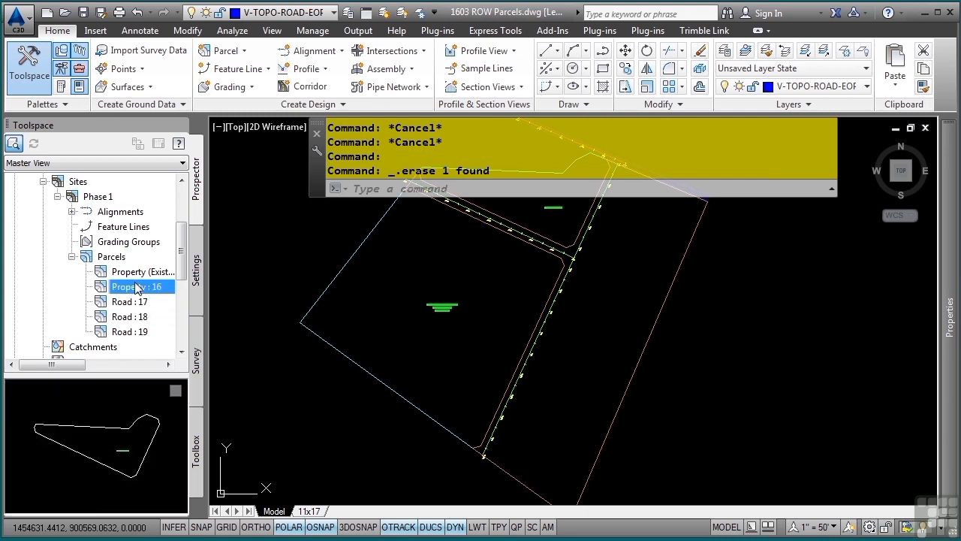
Set the area selection label style of parcel Road : 19 to Name Square Foot & Acres
click(130, 332)
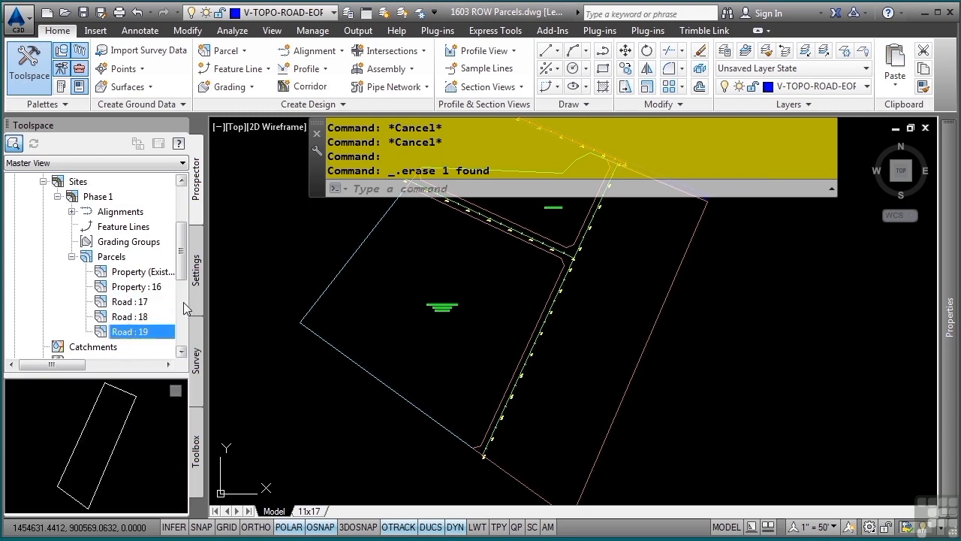
right_click(151, 335)
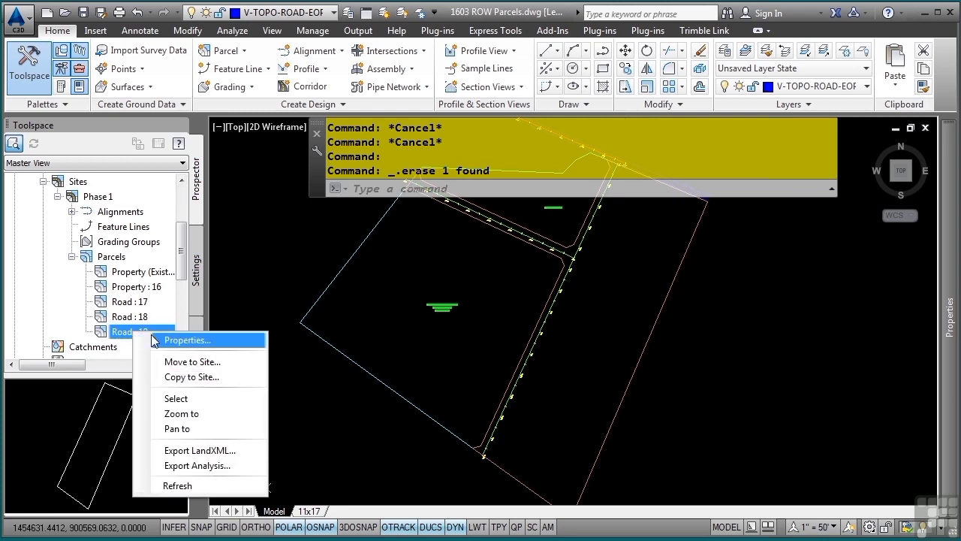
click(181, 342)
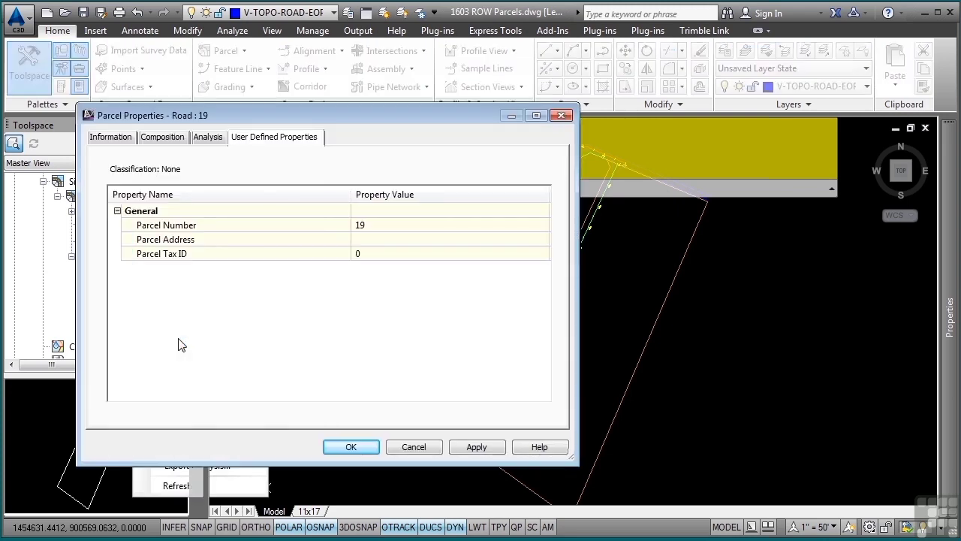
click(109, 138)
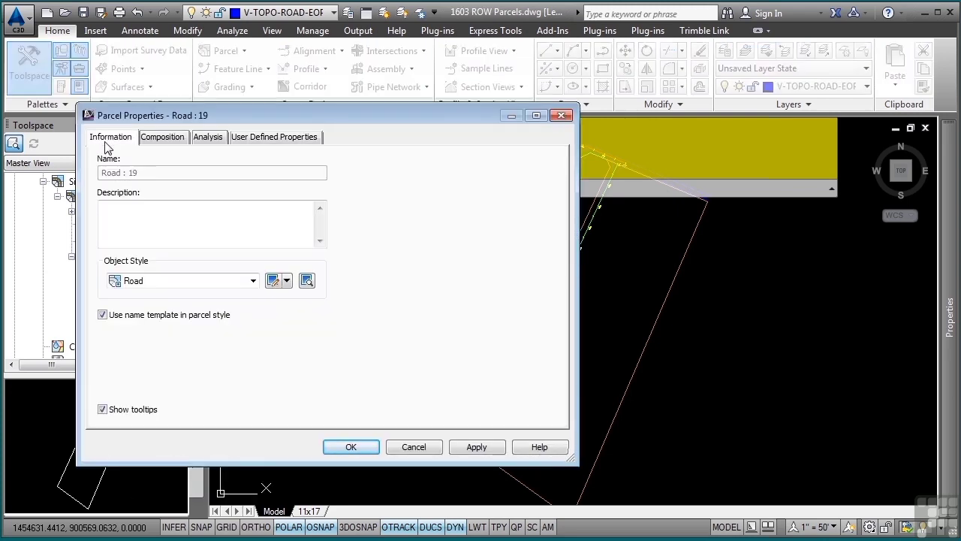
click(180, 143)
click(194, 178)
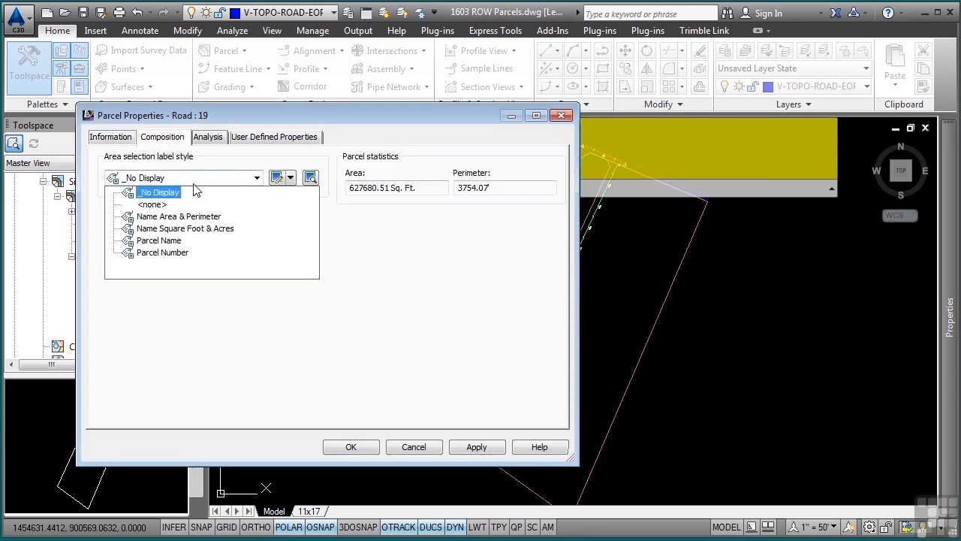
click(184, 229)
click(356, 445)
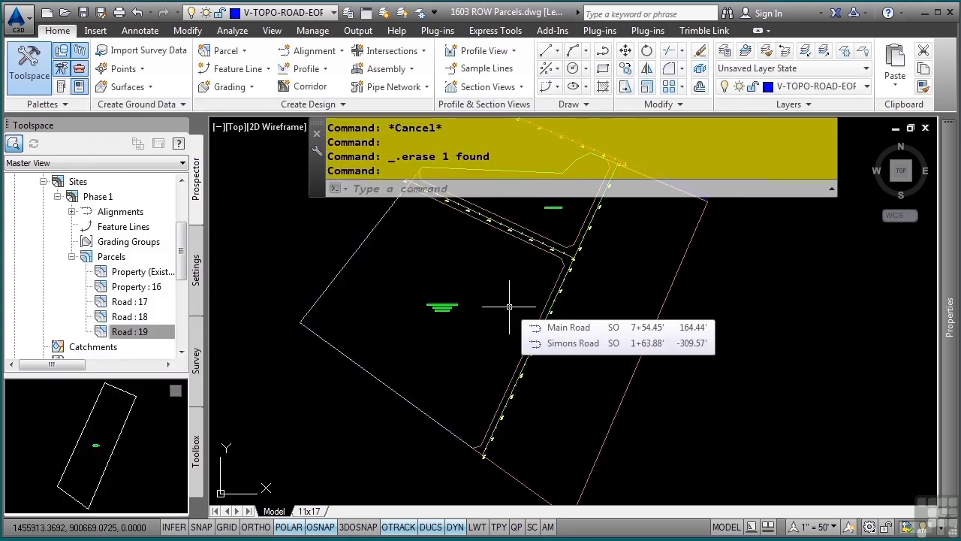
Create a right of way through the parcel east of Main Road, using a 25' alignment offset and 25' chamfer cleanup at boundaries and intersections
click(221, 54)
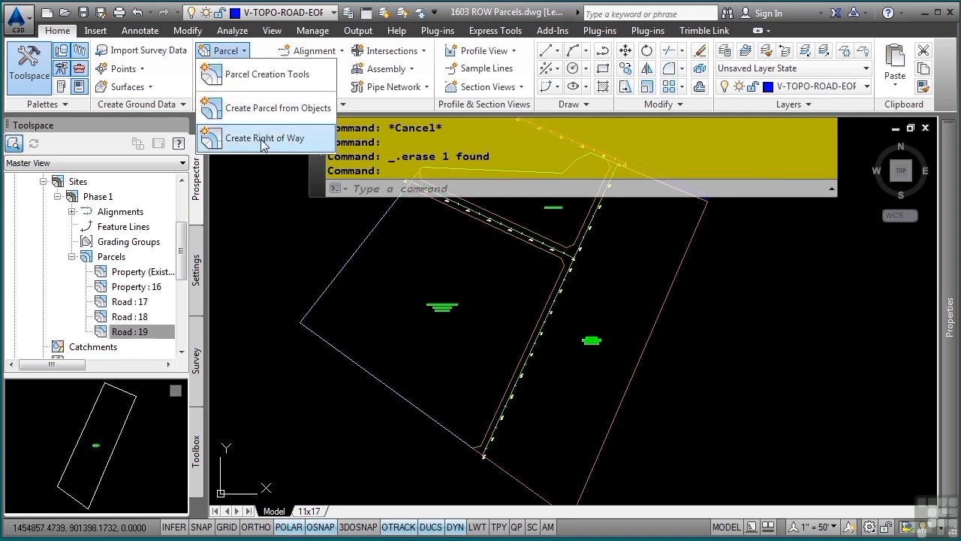
click(236, 138)
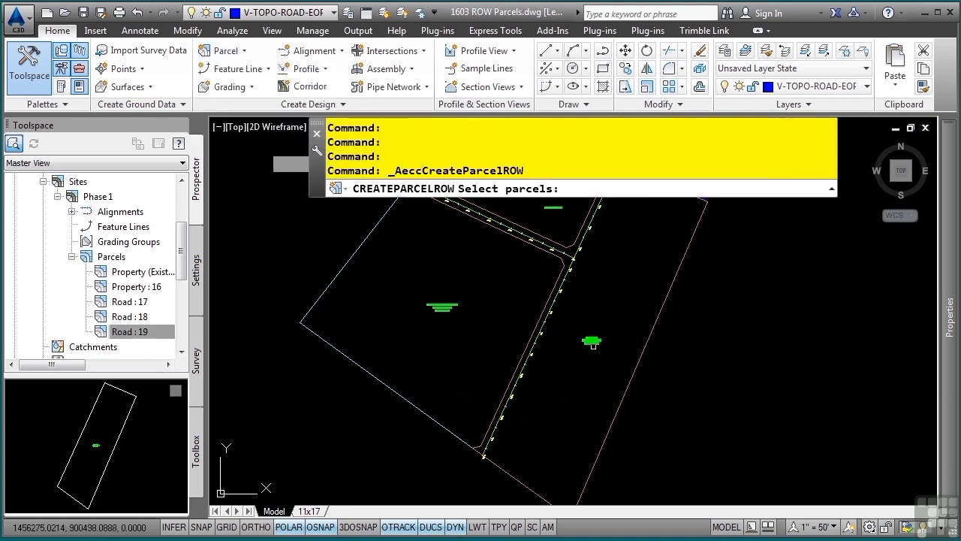
click(600, 344)
click(574, 336)
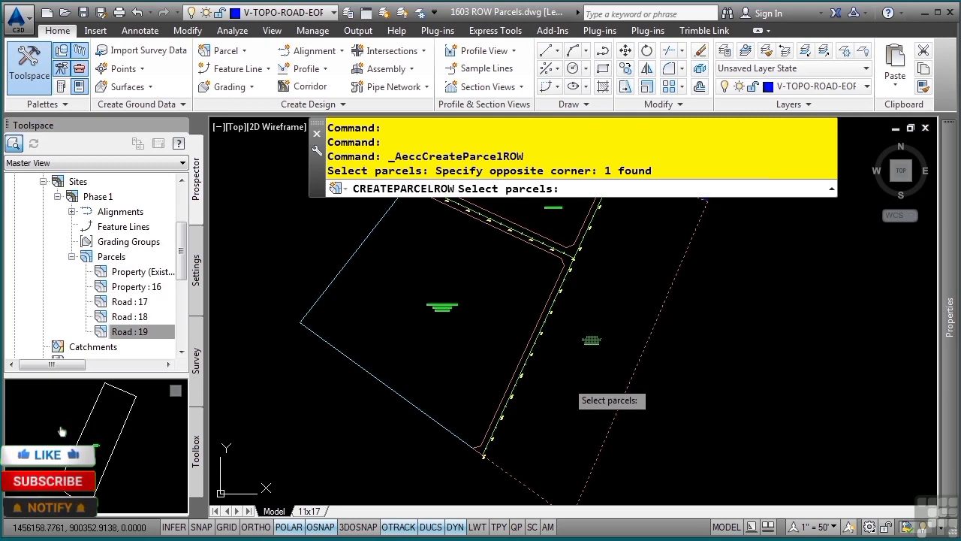
key(Return)
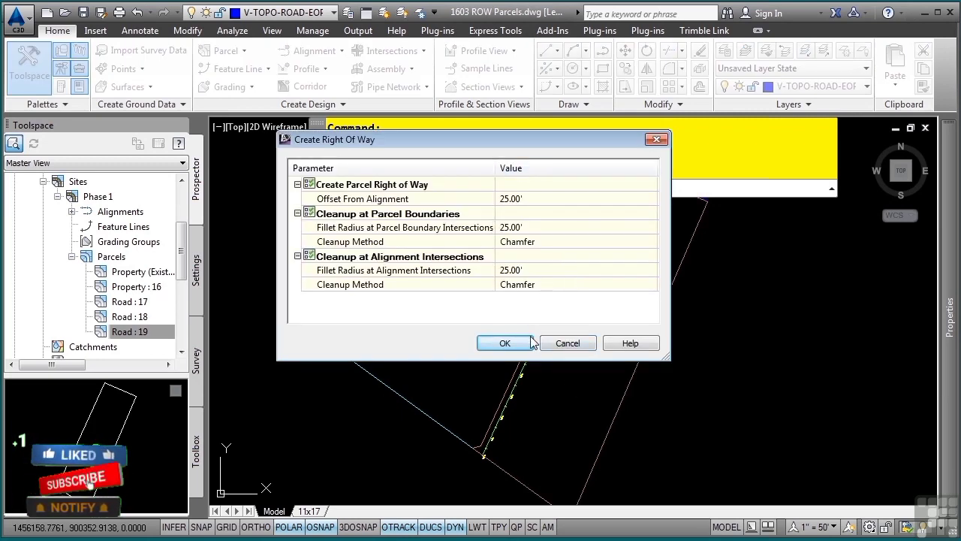
click(498, 343)
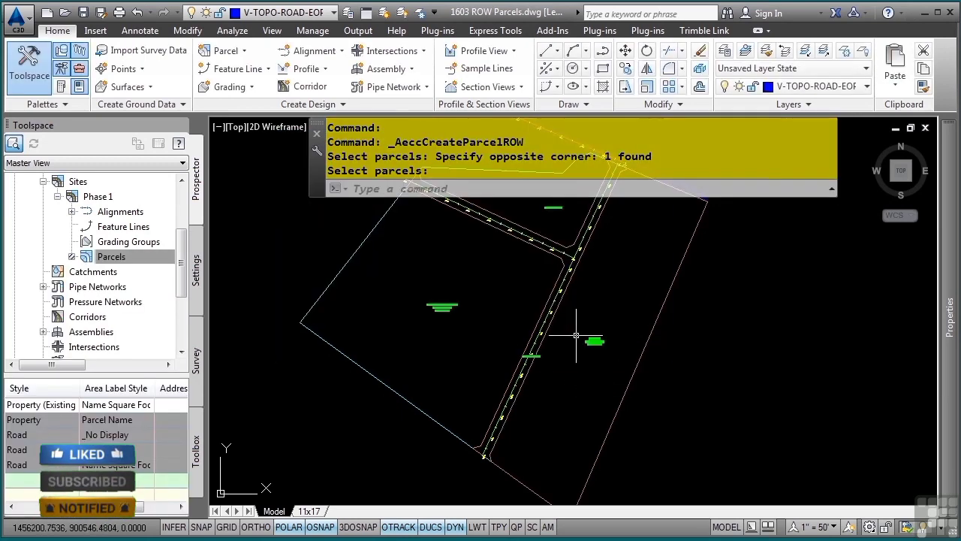
Set the new Main Road right-of-way parcel's style to Road and its area label style to _No Display, and deselect it
middle_drag(583, 305, 577, 393)
scroll(526, 391, up, 6)
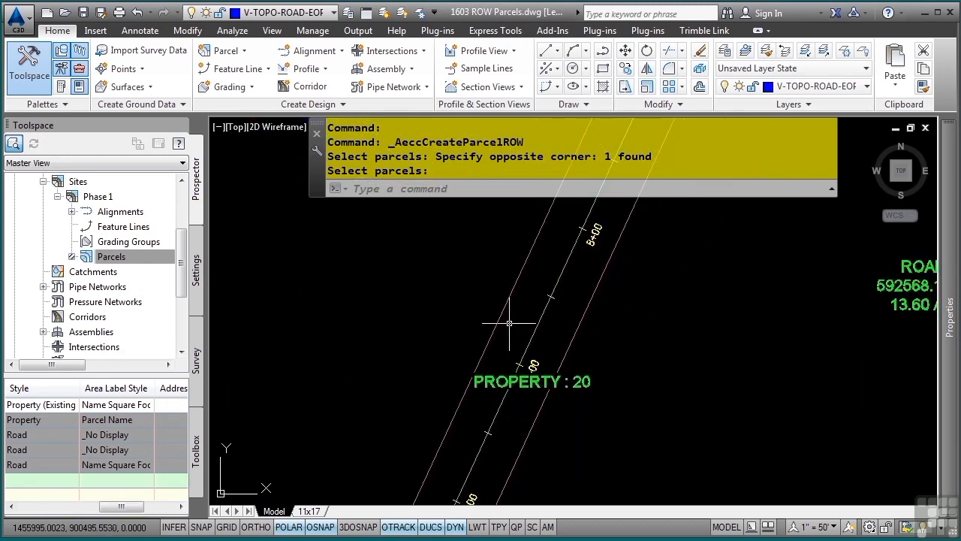
click(579, 386)
click(572, 382)
mouse_move(948, 360)
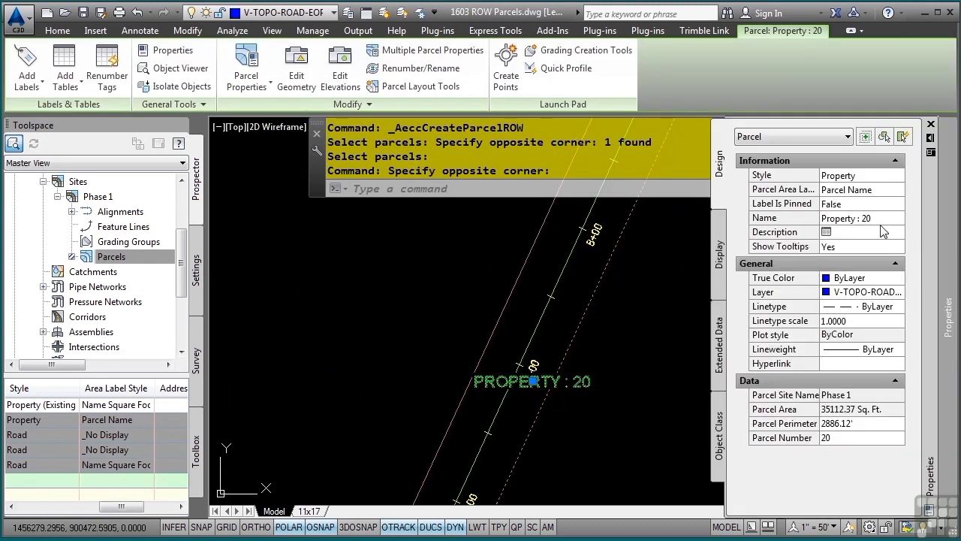
click(865, 175)
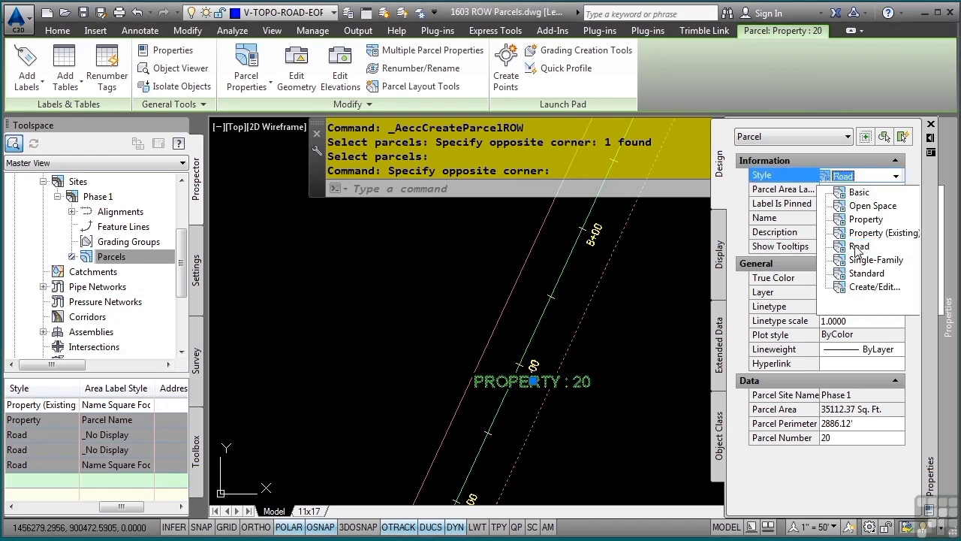
click(855, 243)
click(864, 189)
click(863, 202)
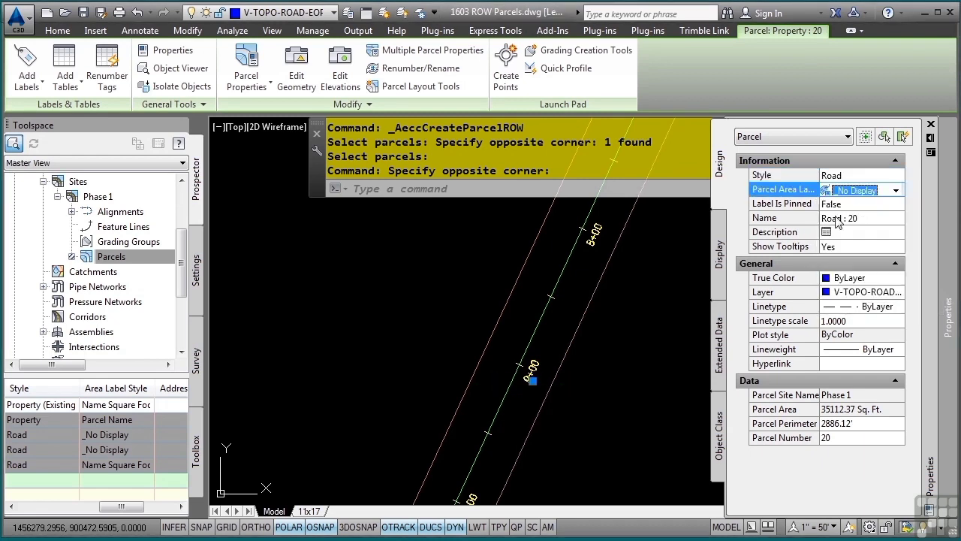
key(Escape)
key(Escape)
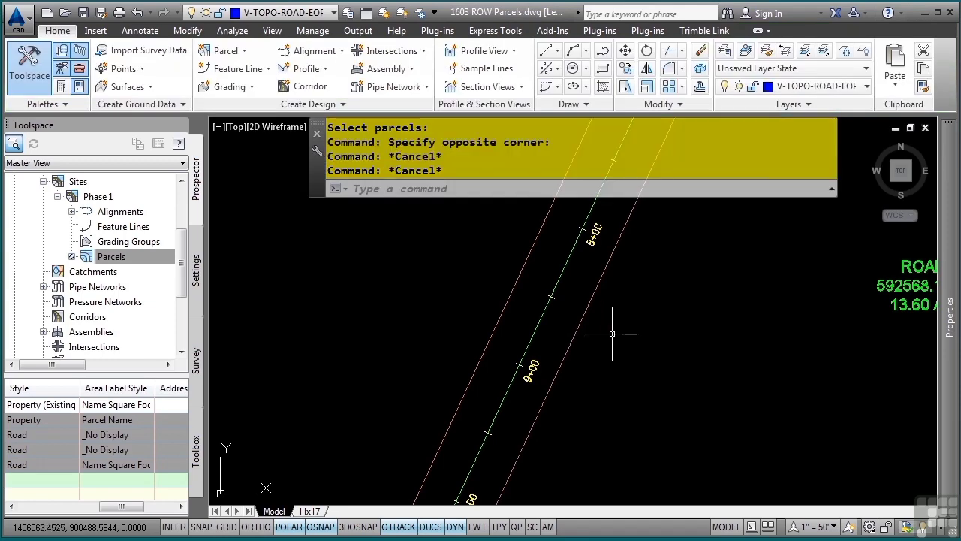
scroll(614, 332, down, 3)
scroll(614, 332, down, 1)
middle_drag(650, 330, 602, 468)
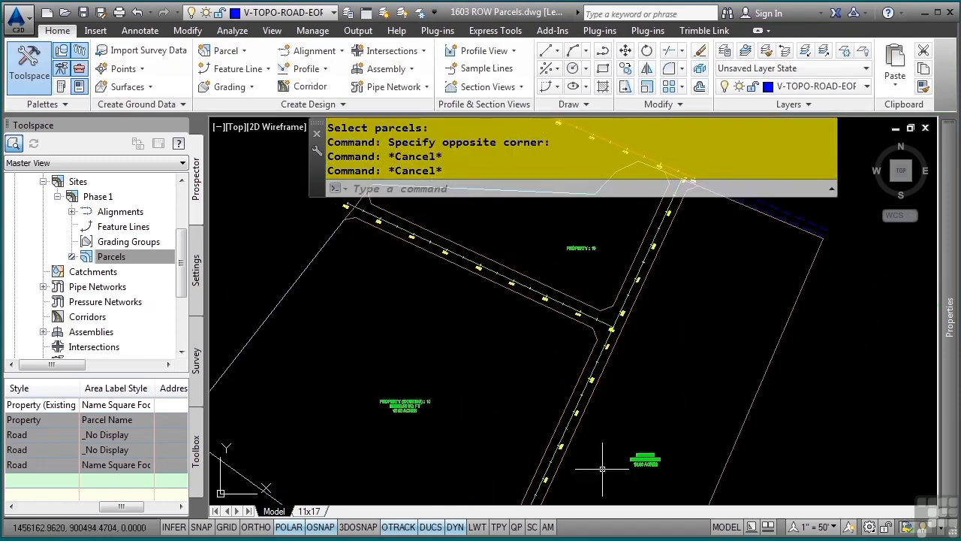
middle_click(537, 351)
middle_click(537, 350)
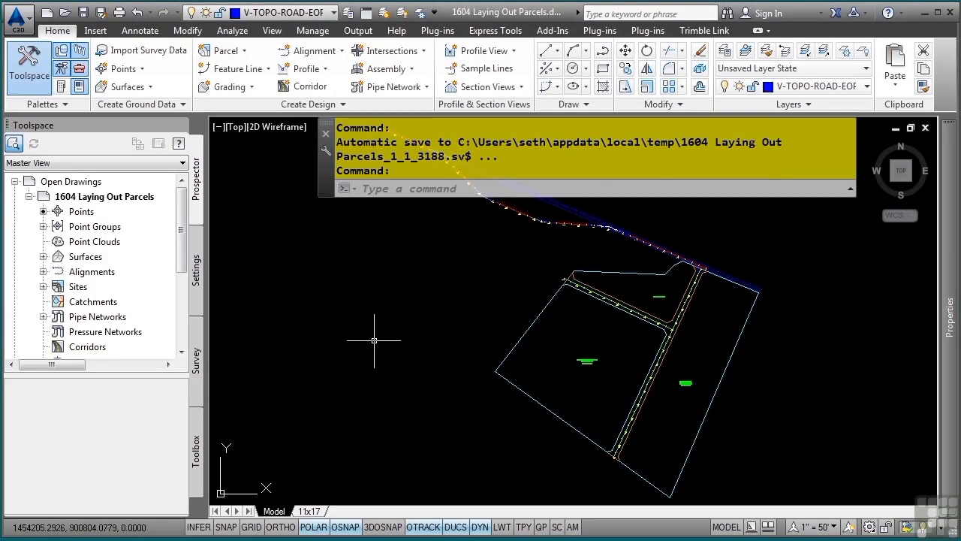
Open the Parcel Creation Tools for 1604 Laying Out Parcels and shift the Parcel Layout Tools window away from the parcels
mouse_move(374, 340)
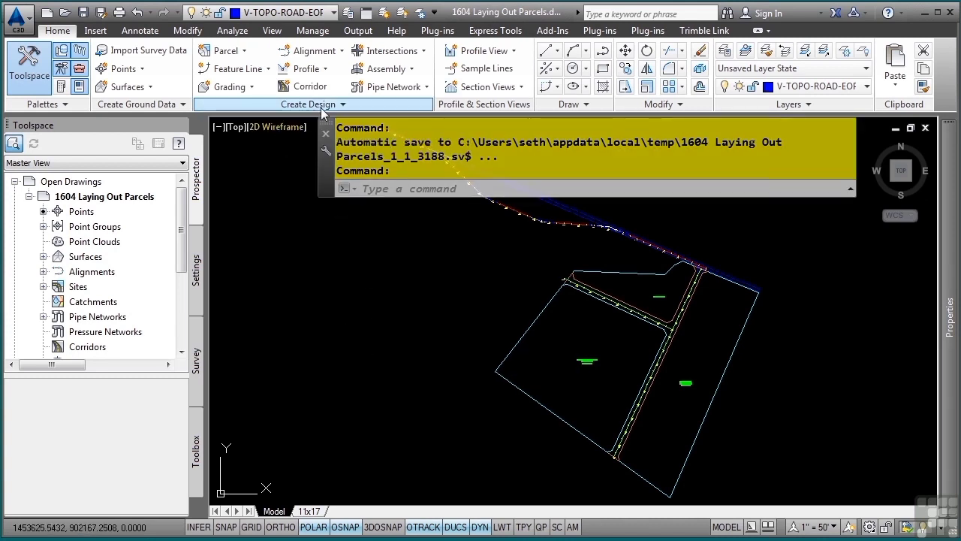
click(236, 54)
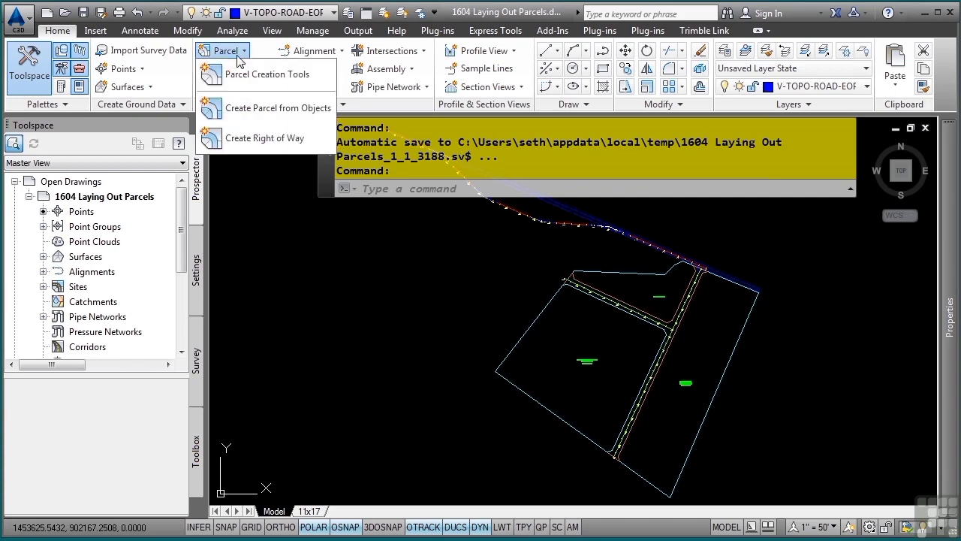
click(248, 74)
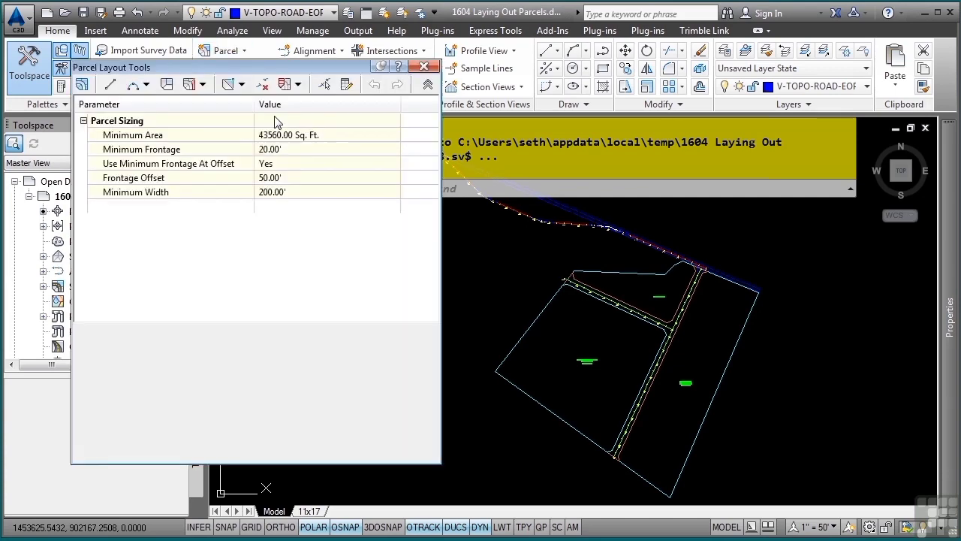
drag(218, 68, 192, 69)
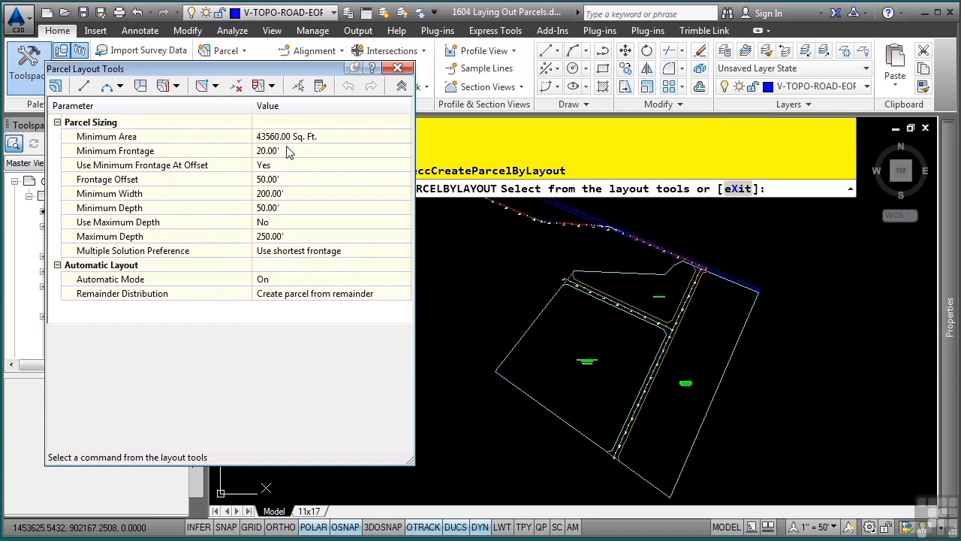
Examine the parcel sizing parameters and their preview diagrams, from minimum area and frontage through width, minimum depth and maximum depth
click(342, 136)
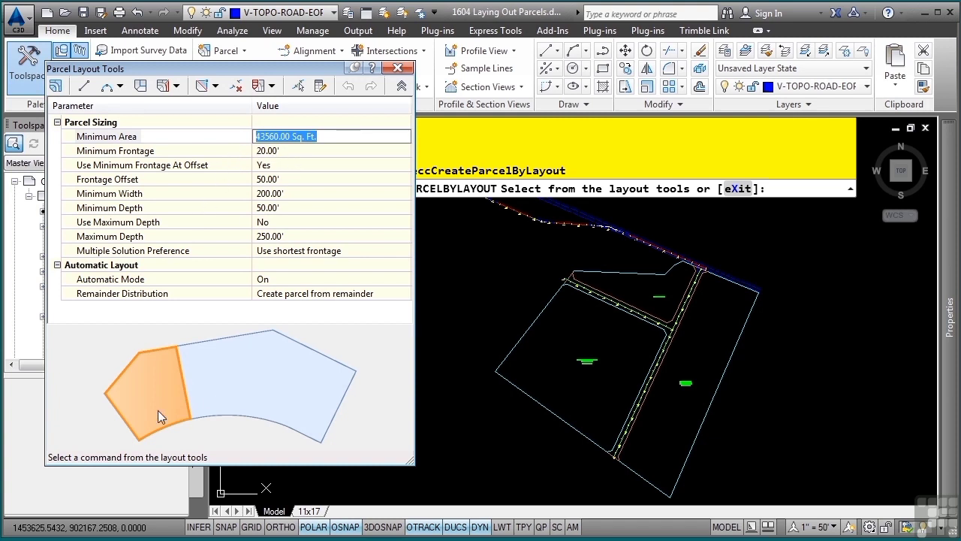
click(305, 149)
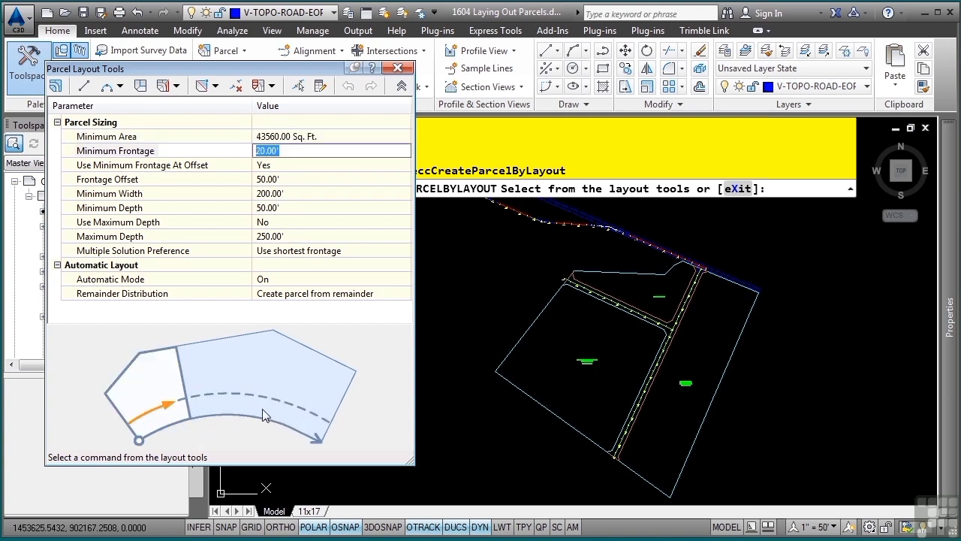
click(283, 165)
click(284, 179)
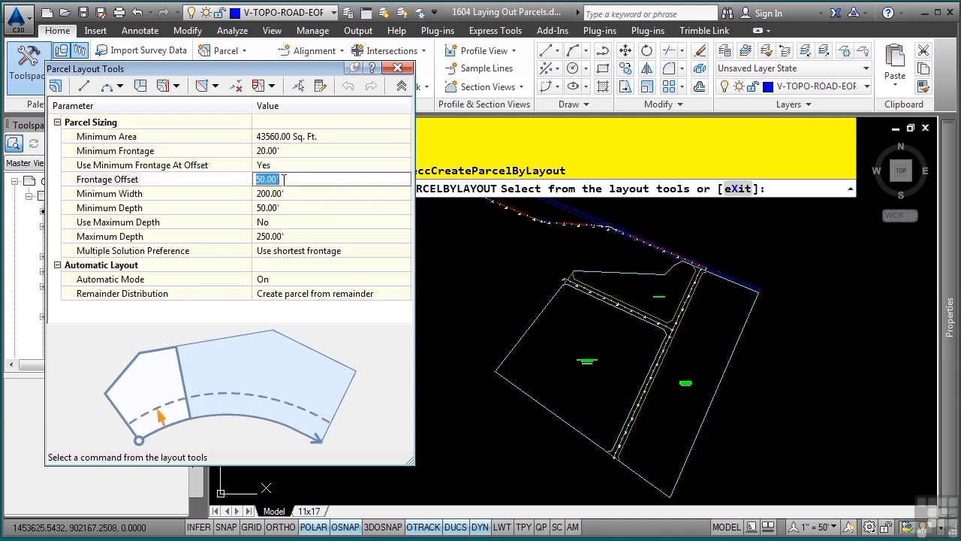
click(297, 195)
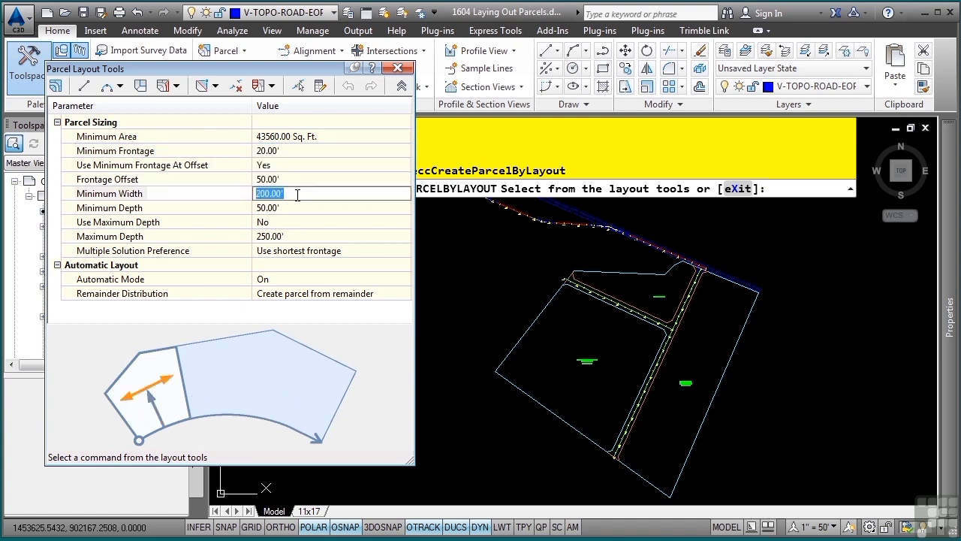
click(290, 209)
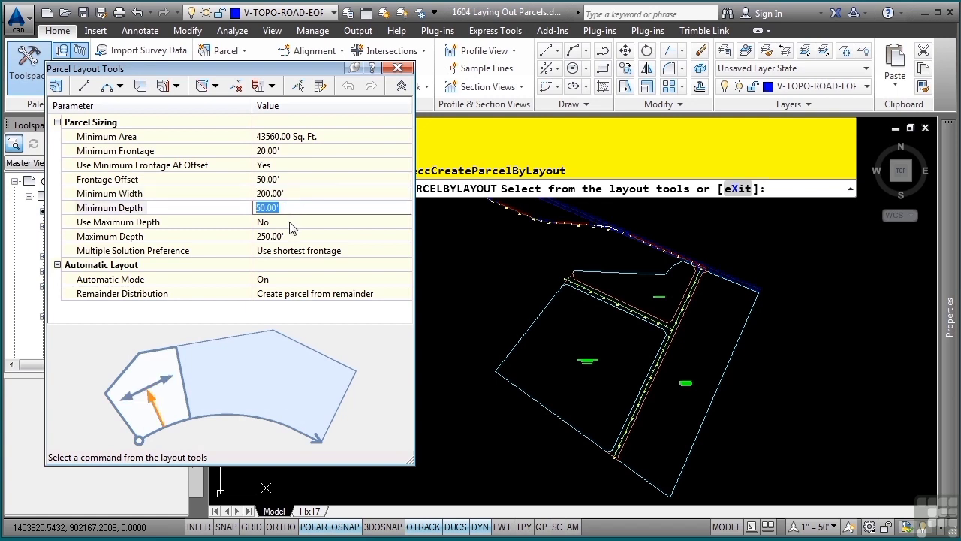
click(290, 224)
click(288, 233)
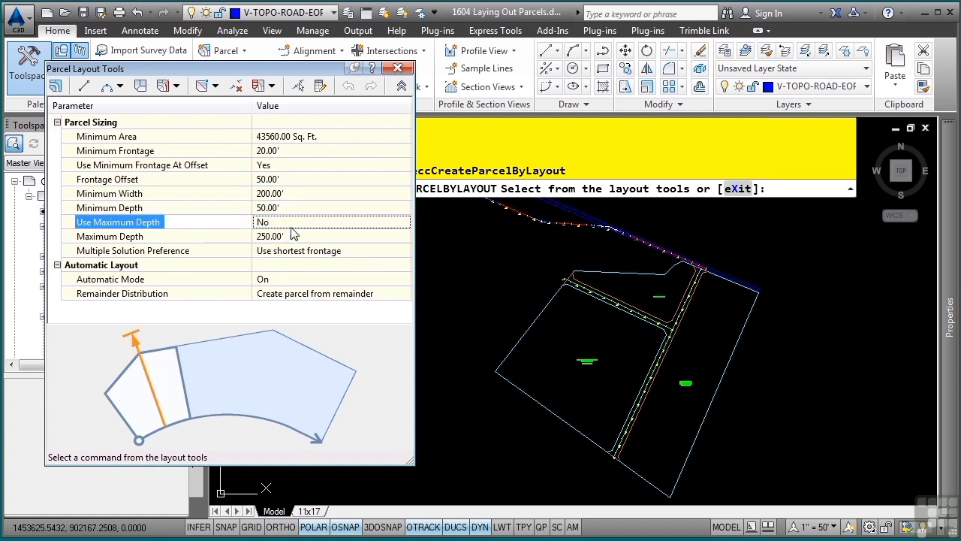
Set the Automatic Mode of the automatic parcel layout to Off
click(311, 281)
click(311, 280)
click(307, 290)
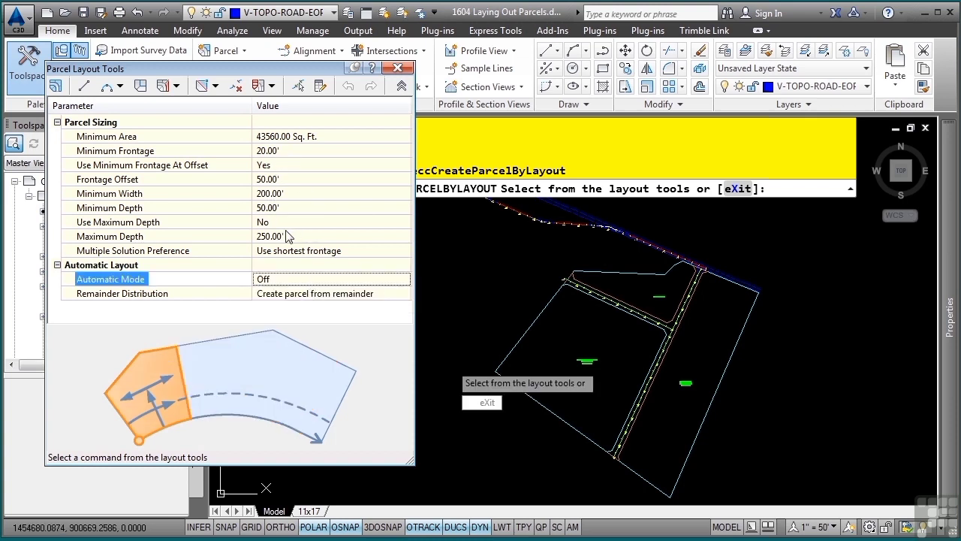
Start Slide Line - Create with Phase 1 as the site and Single-Family as the parcel style
click(177, 86)
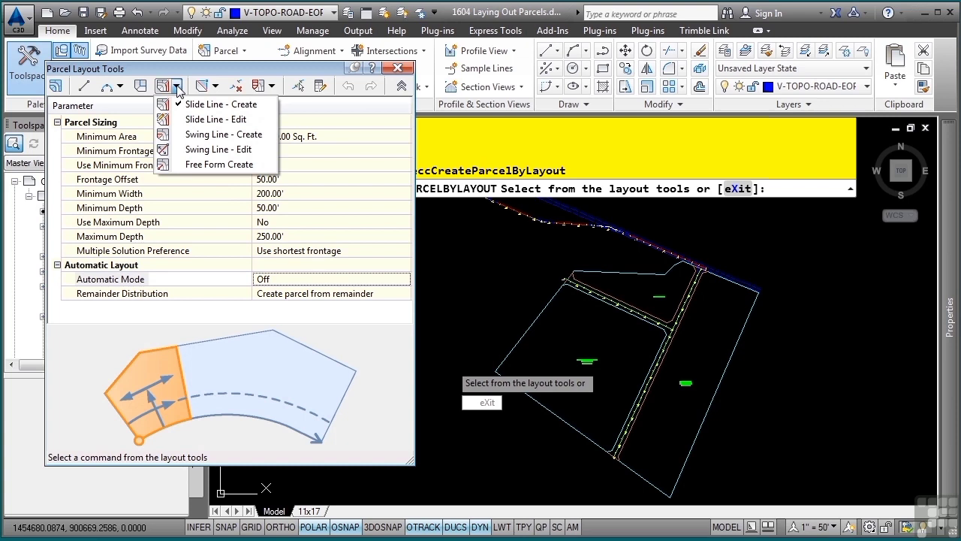
click(222, 105)
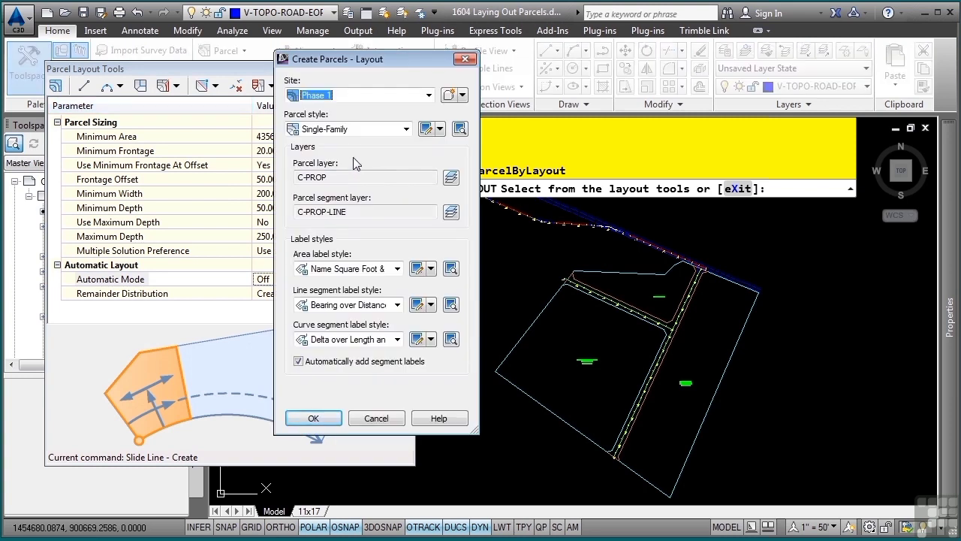
click(429, 96)
click(429, 103)
click(379, 132)
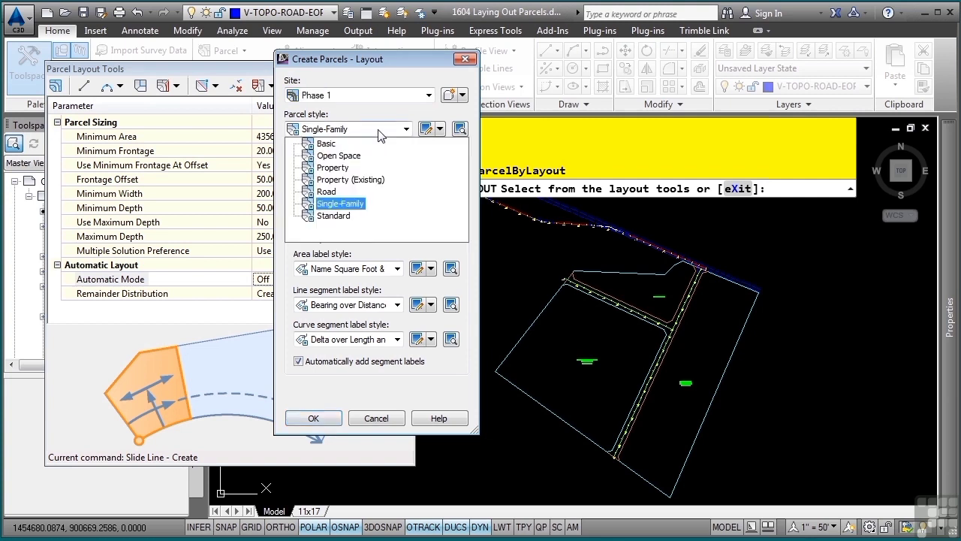
click(357, 209)
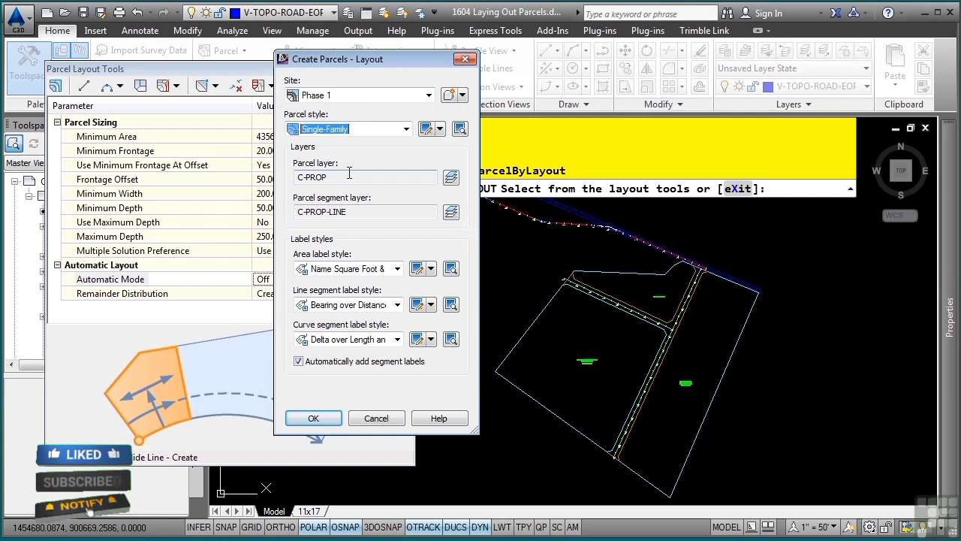
Add the suffix -SF to the parcel layer C-PROP
click(451, 180)
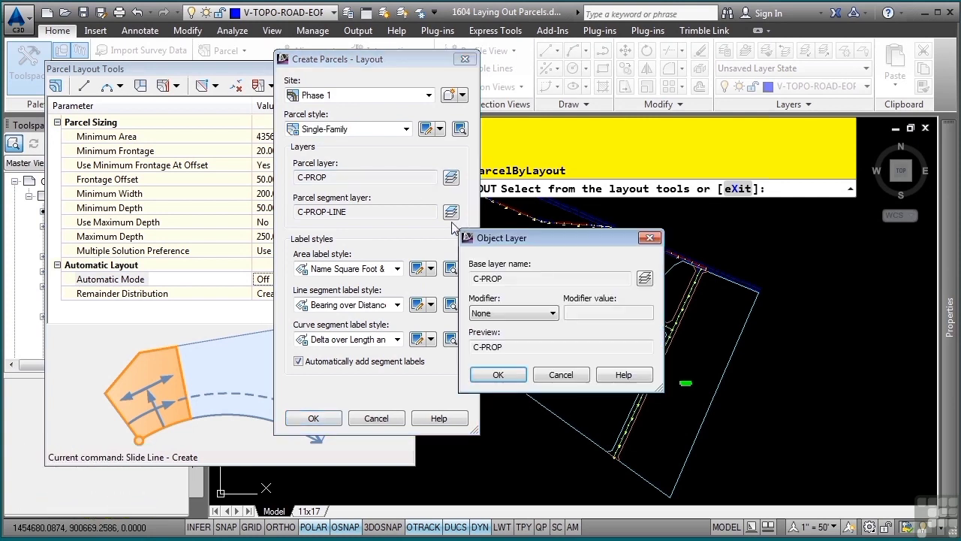
click(535, 314)
click(519, 346)
click(616, 312)
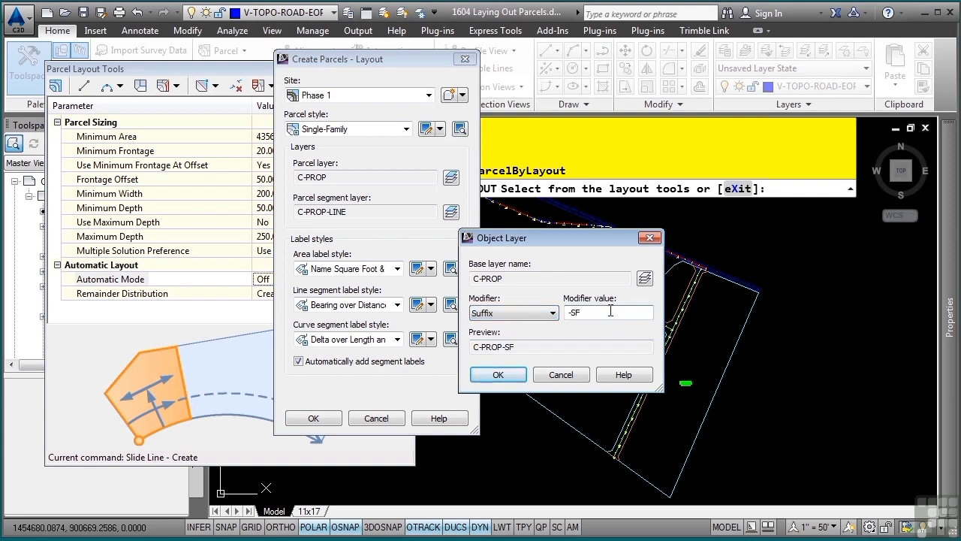
click(498, 374)
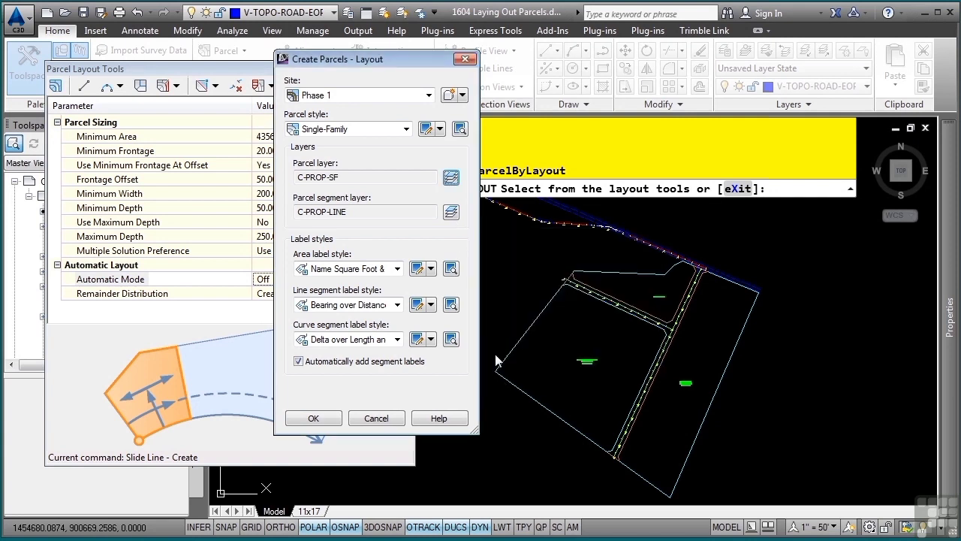
Add the suffix -SF to the parcel segment layer C-PROP-LINE, accept the parcel creation settings, and shift the layout tools window off the drawing
click(451, 213)
click(537, 315)
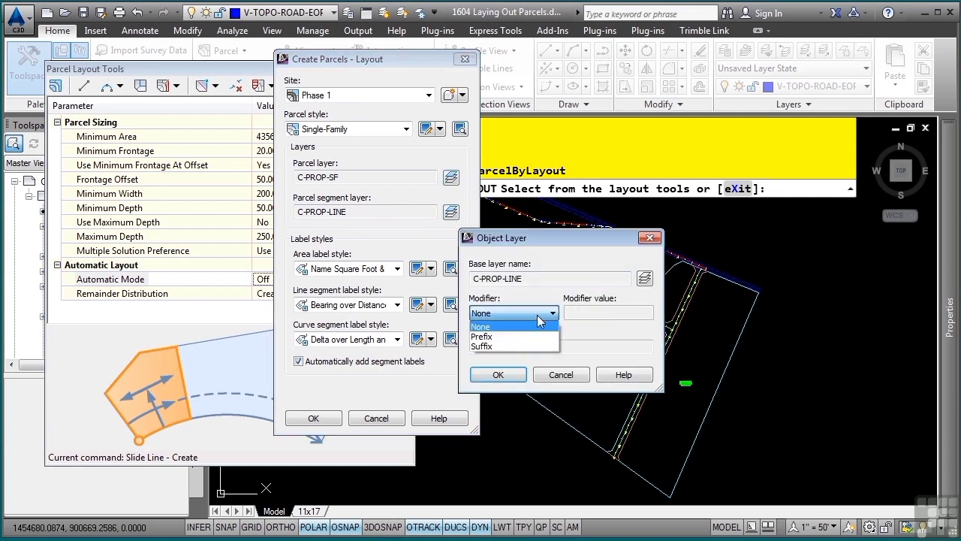
click(511, 347)
click(575, 314)
text(-SF)
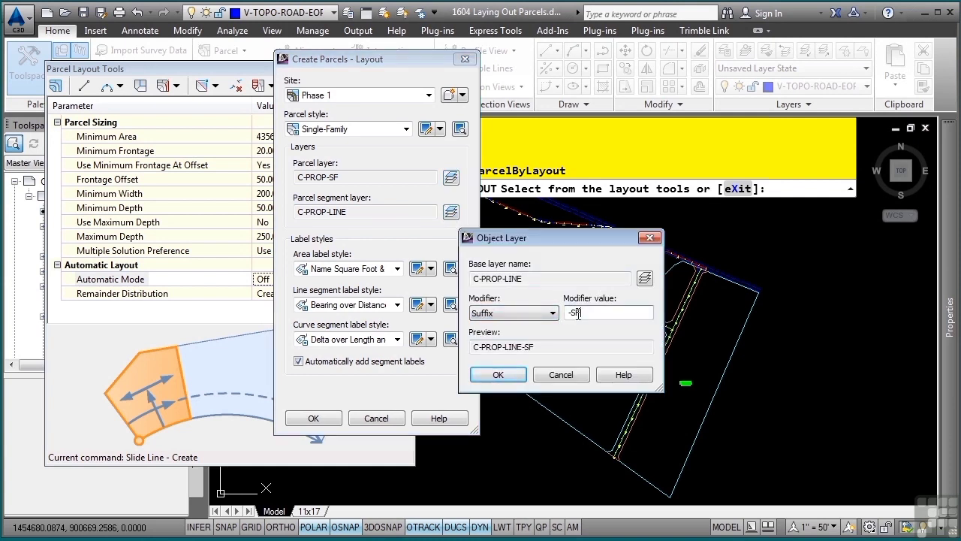
click(498, 374)
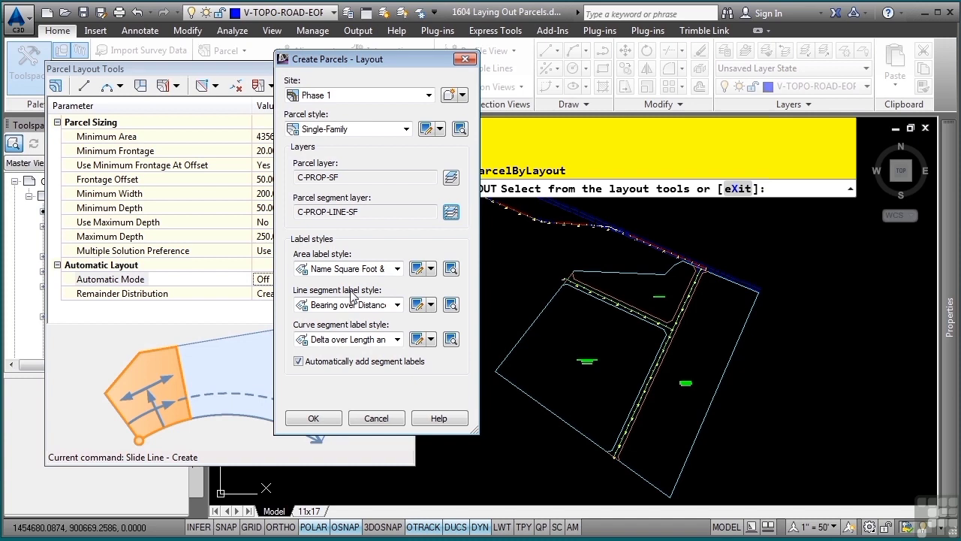
click(325, 423)
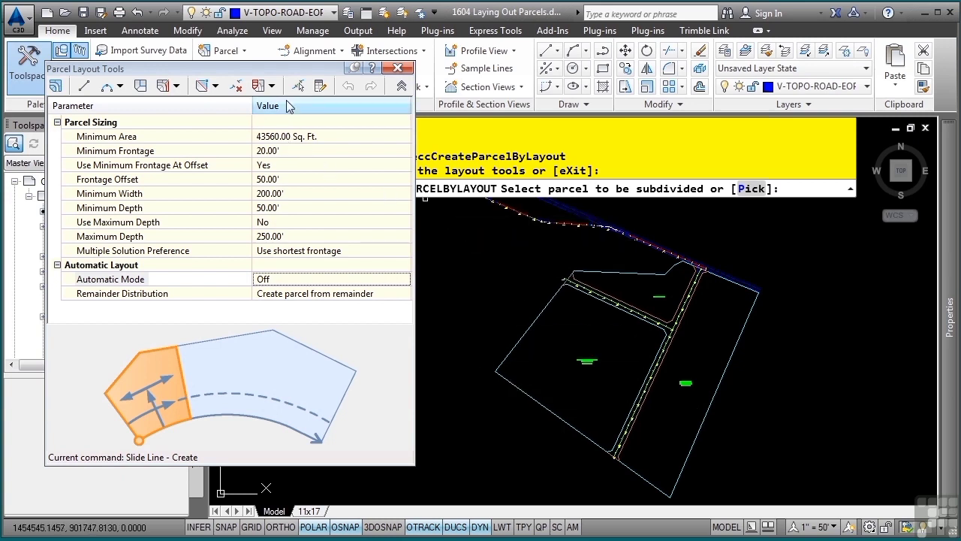
drag(293, 72, 274, 73)
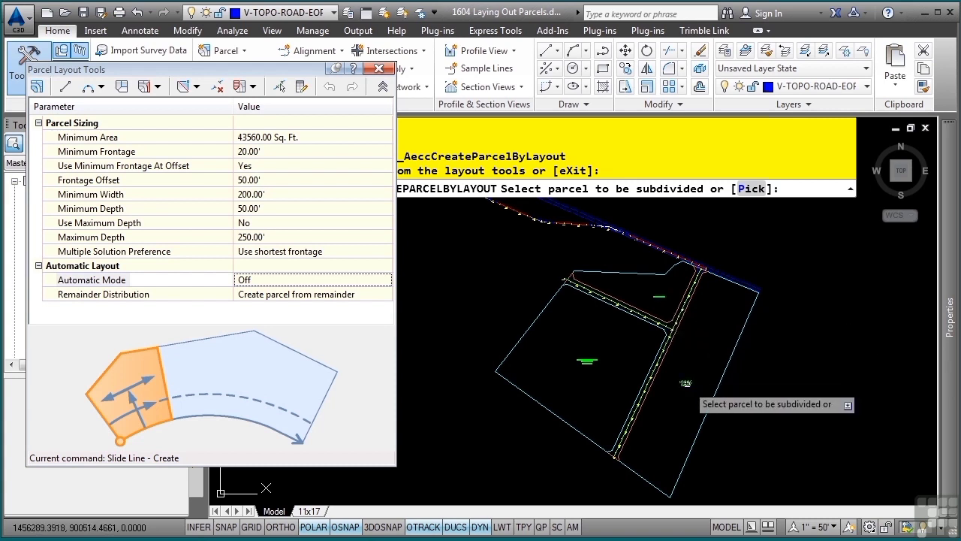
Select the large parcel east of Main Road to subdivide and trace its frontage from the north corner to the south end of the right-of-way
click(685, 383)
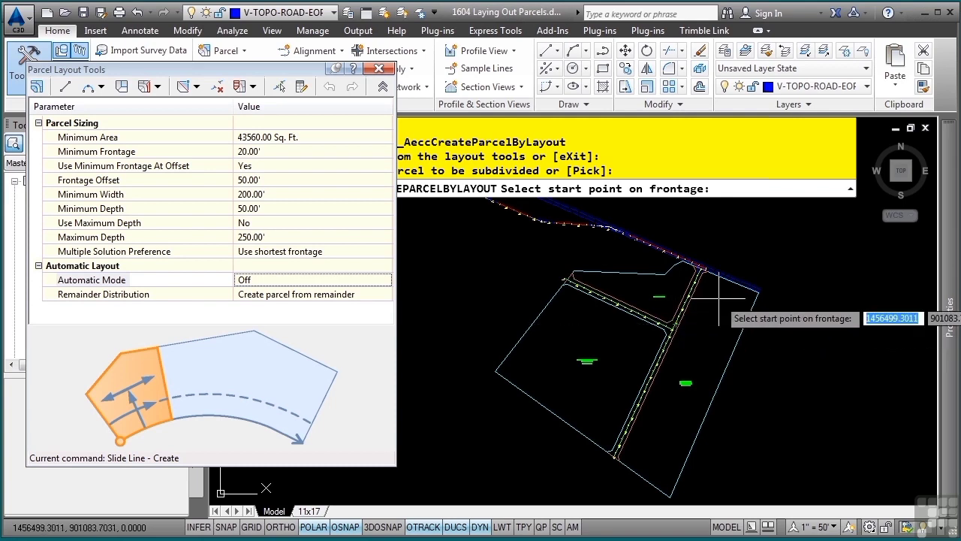
scroll(661, 300, up, 4)
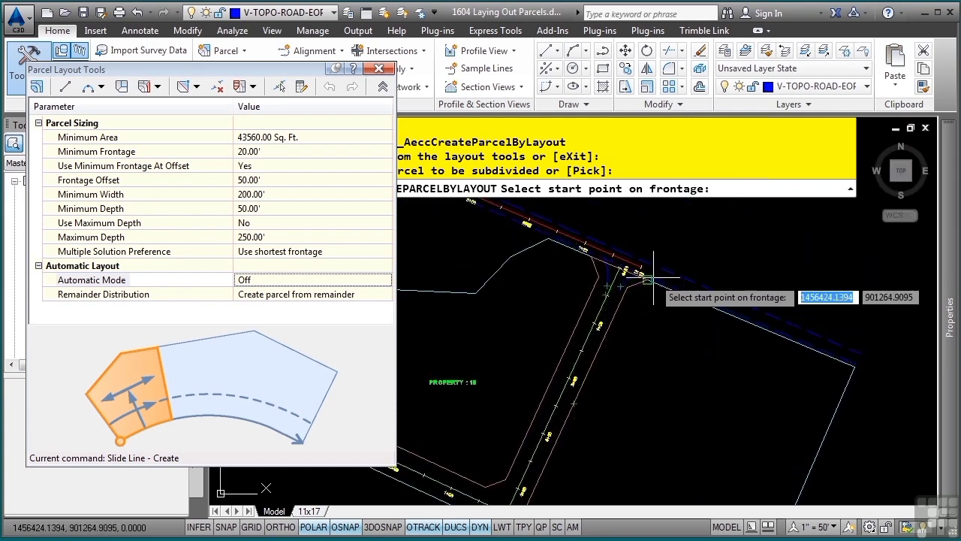
click(646, 278)
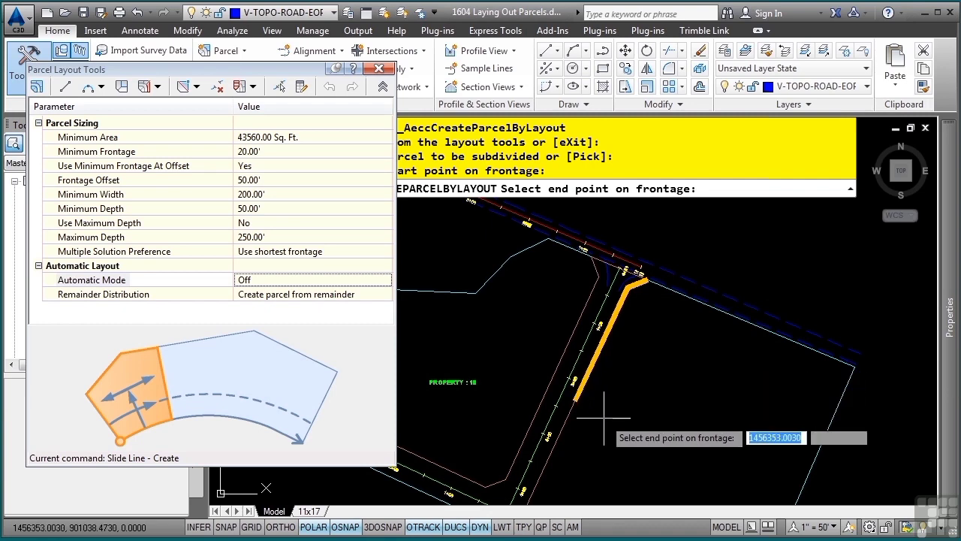
middle_drag(605, 421, 695, 280)
middle_drag(631, 390, 693, 248)
middle_drag(632, 414, 649, 269)
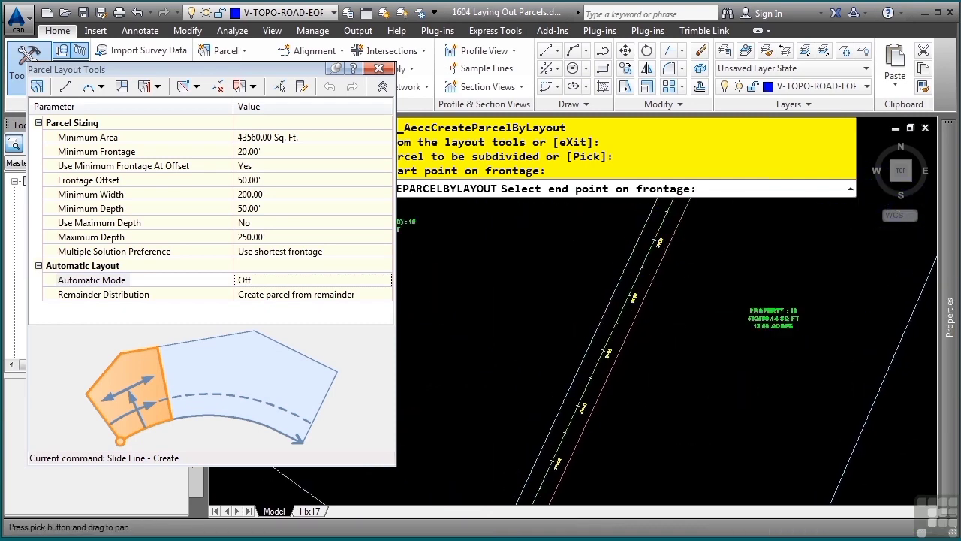
middle_drag(563, 443, 653, 300)
middle_drag(620, 412, 645, 297)
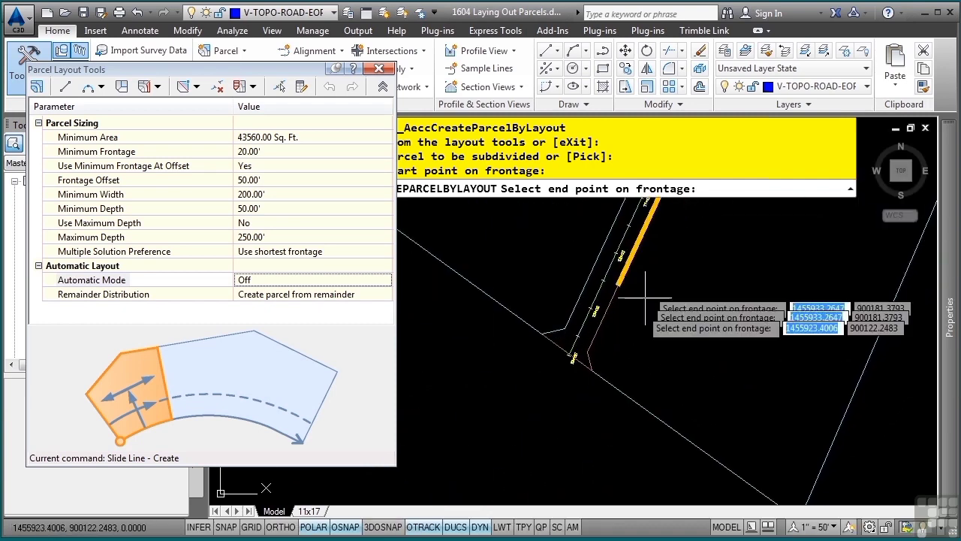
click(592, 370)
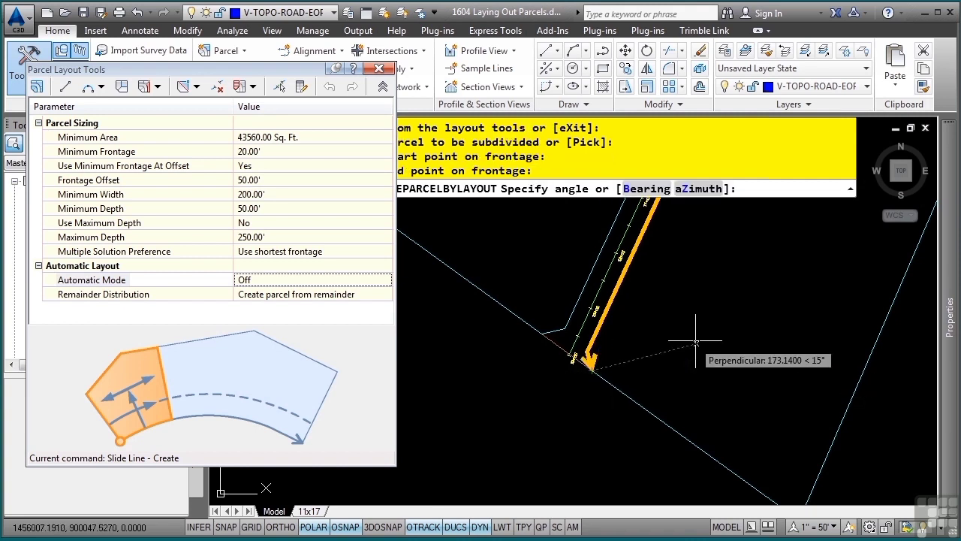
Set the angle of the new lot line to 90 degrees from the frontage
middle_drag(610, 354, 698, 341)
middle_drag(732, 279, 631, 393)
scroll(662, 332, up, 1)
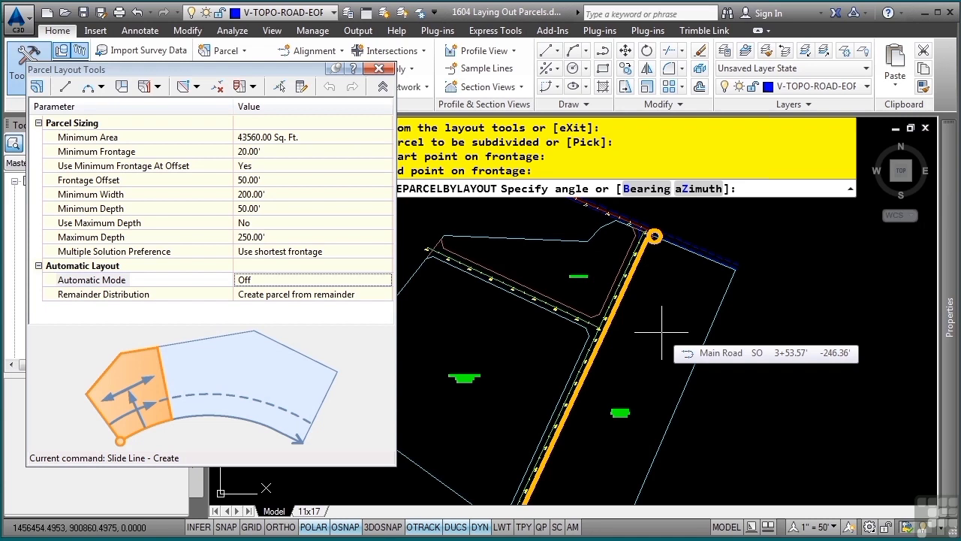
text(90)
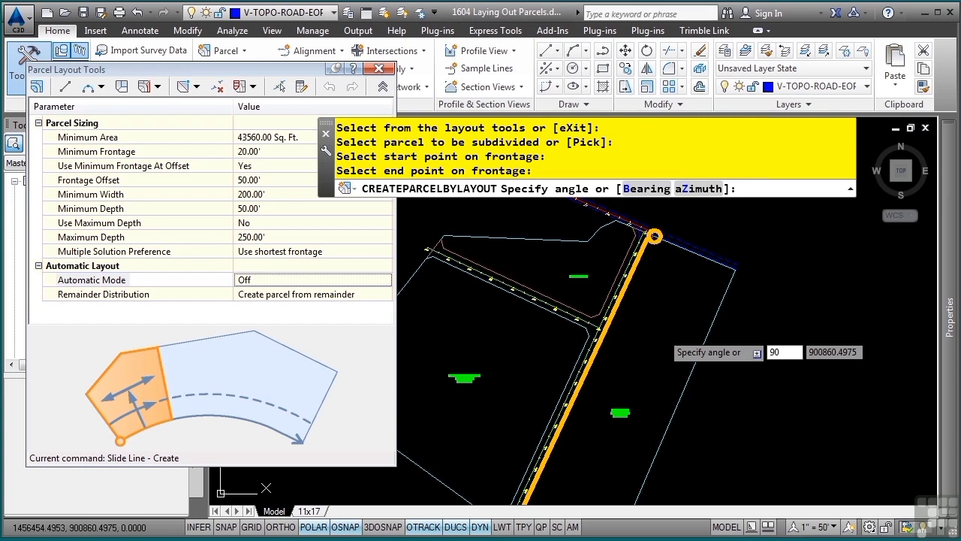
key(Return)
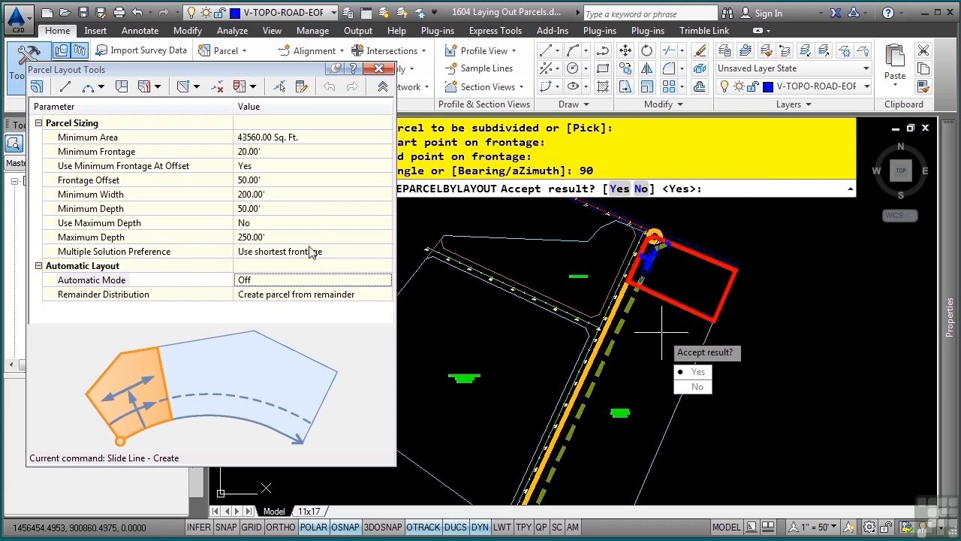
Set the minimum width of the previewed lot to 500'
click(277, 195)
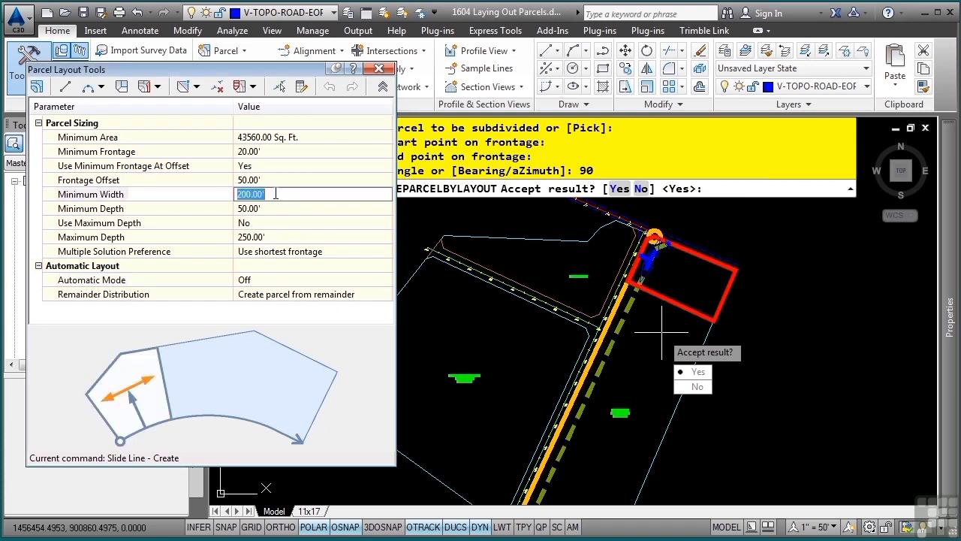
text(500)
key(Return)
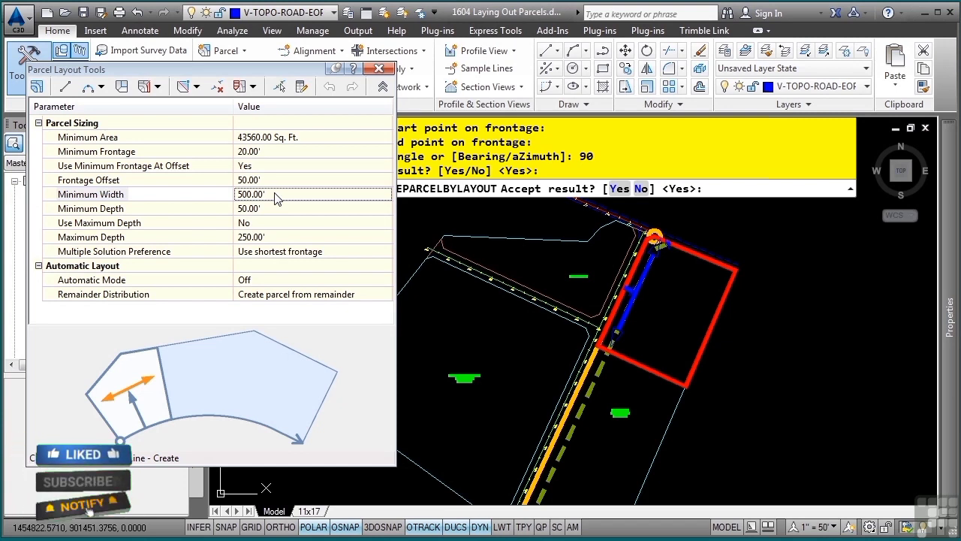
Set the minimum width to 250' and accept the first lot at the north end of the parcel
click(276, 197)
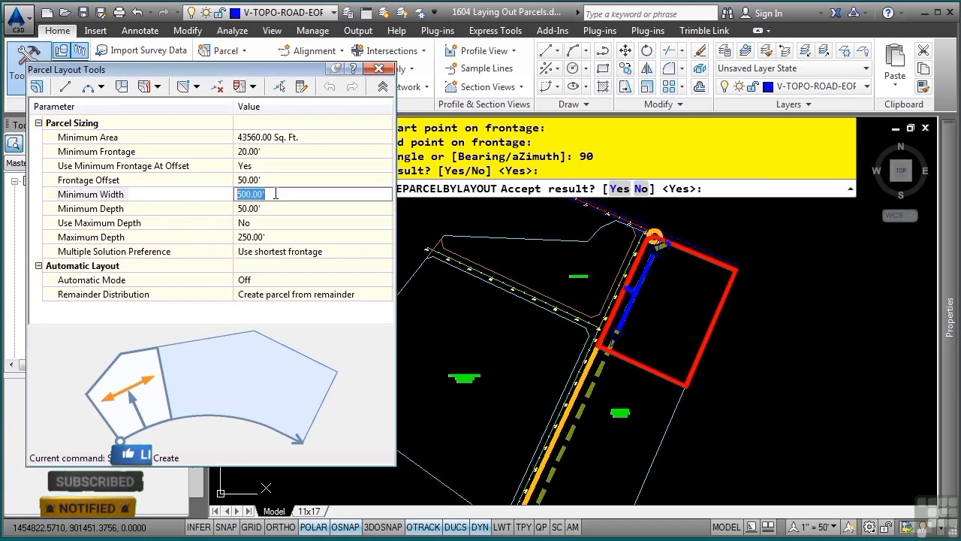
text(250)
key(Return)
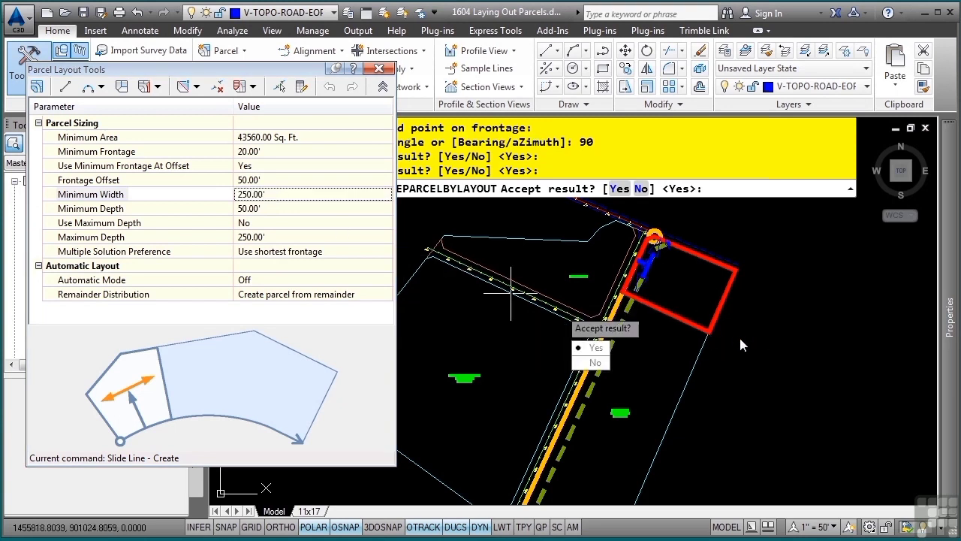
click(594, 348)
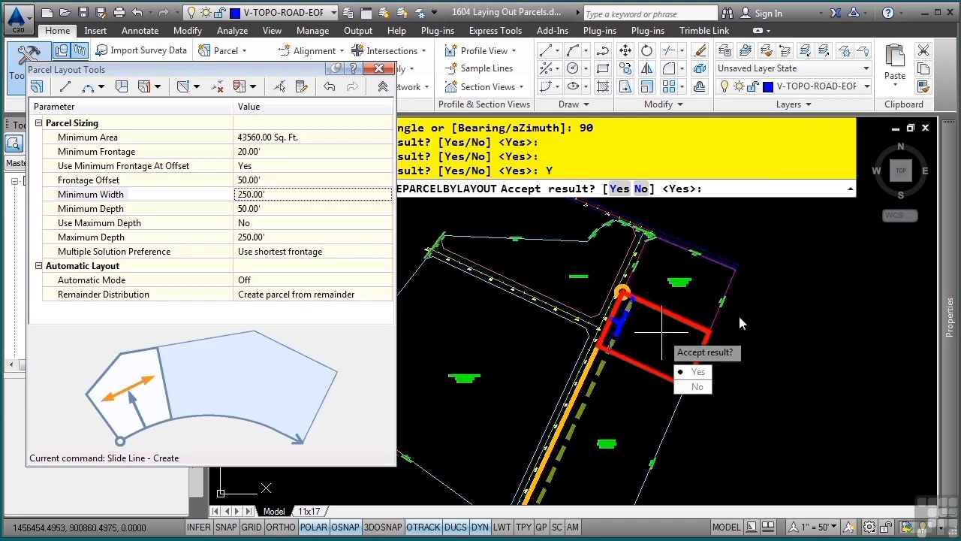
Set the minimum width to 200' for the remaining lots along Main Road
mouse_move(640, 384)
middle_down()
mouse_move(646, 315)
mouse_move(640, 326)
middle_up()
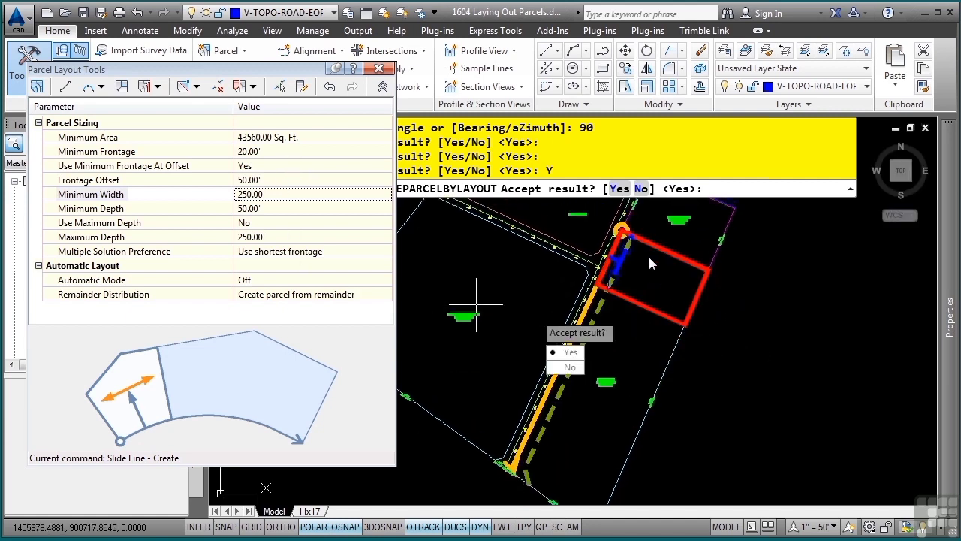
click(276, 191)
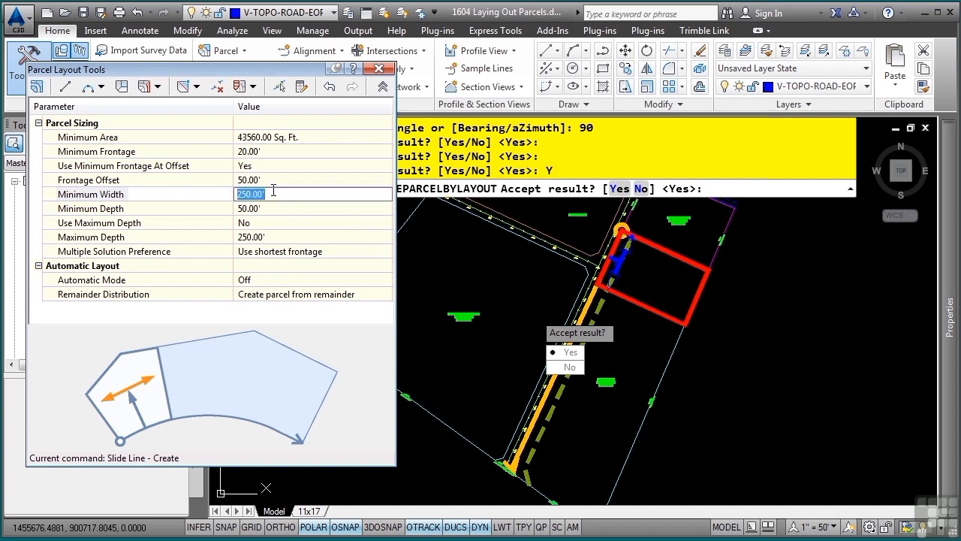
text(200)
key(Return)
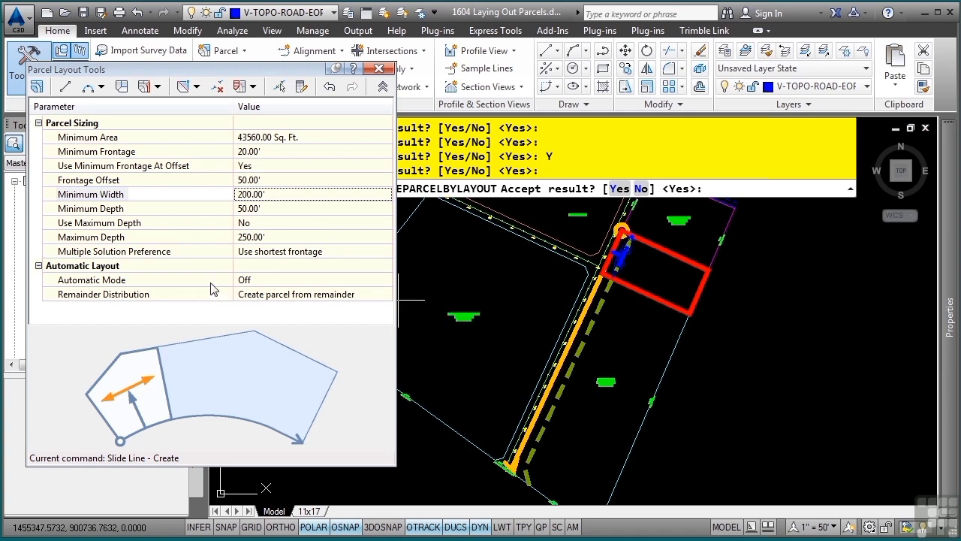
Turn Automatic Mode on to lay out all remaining lots along the frontage at once
click(251, 284)
click(254, 286)
click(257, 305)
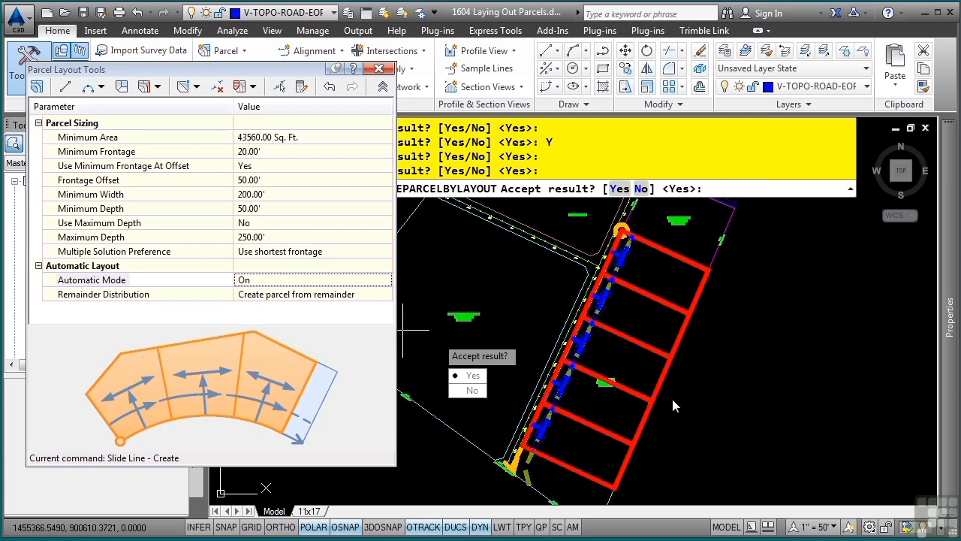
middle_drag(693, 371, 733, 327)
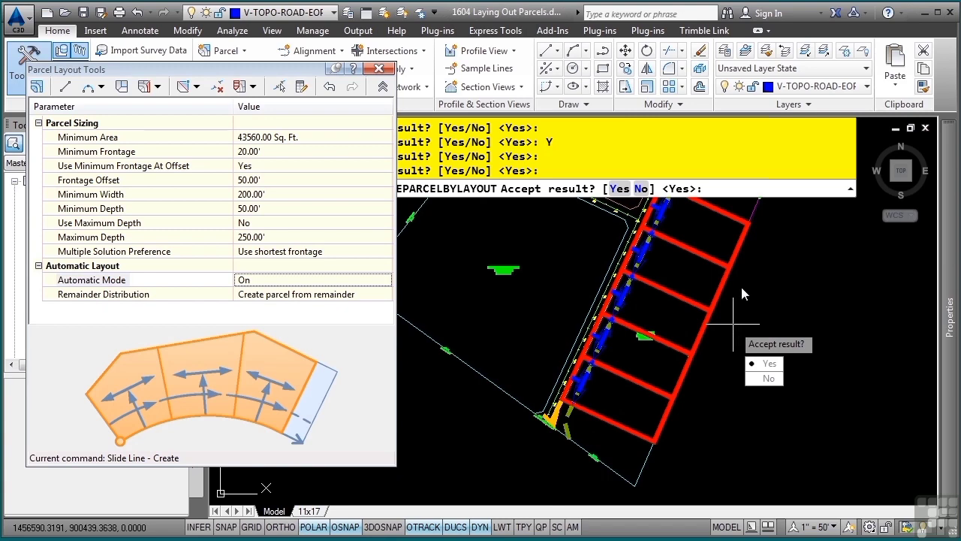
mouse_move(742, 288)
middle_down()
mouse_move(621, 365)
mouse_move(699, 335)
mouse_move(763, 273)
mouse_move(688, 315)
middle_up()
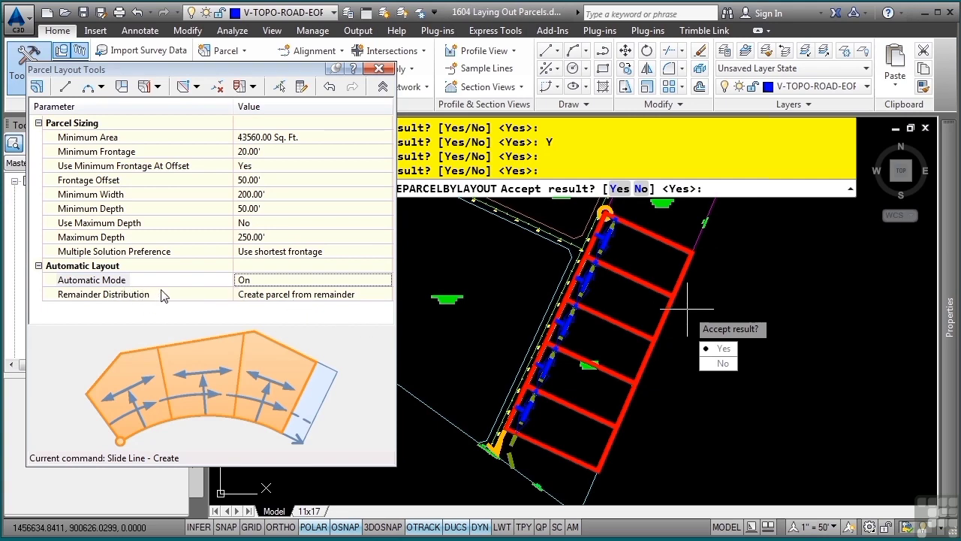
Set Remainder Distribution to Redistribute remainder and accept the resulting row of lots
click(272, 294)
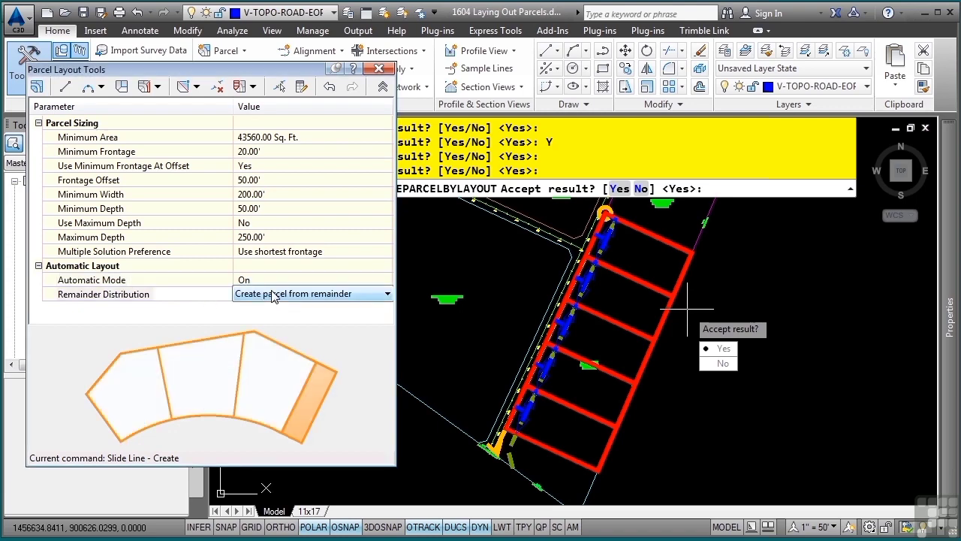
click(272, 294)
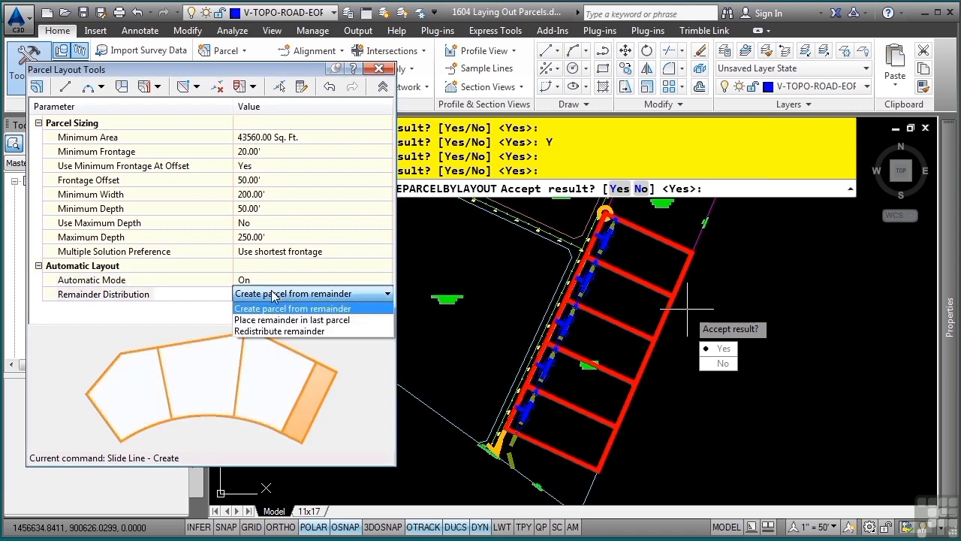
click(278, 331)
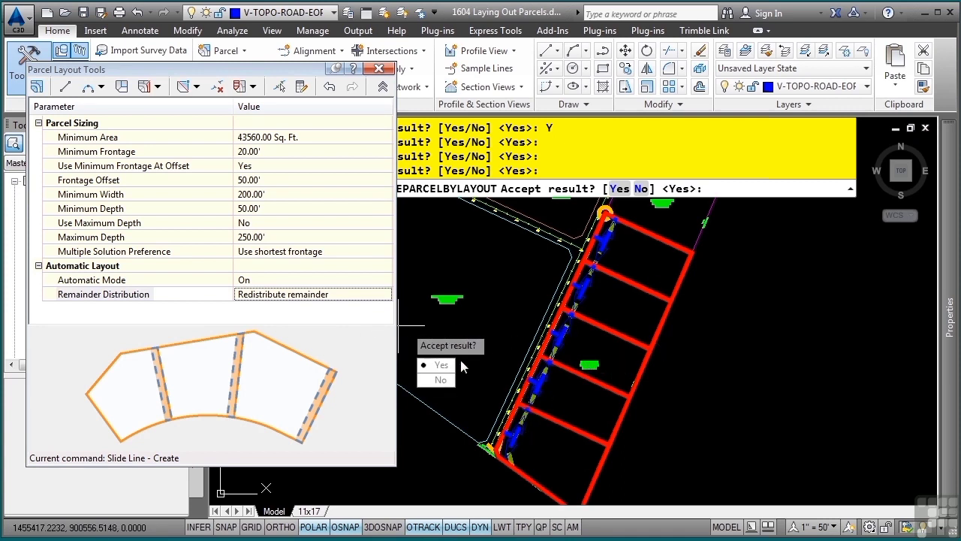
key(Return)
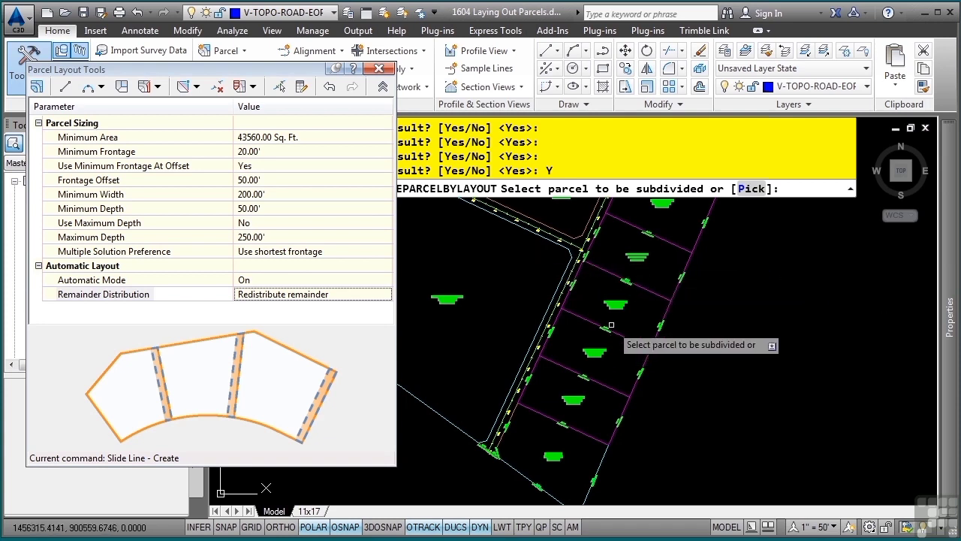
Bring the large west parcel into view, collapse the parcel layout tools window and shift it clear of the drawing
middle_drag(611, 325, 738, 373)
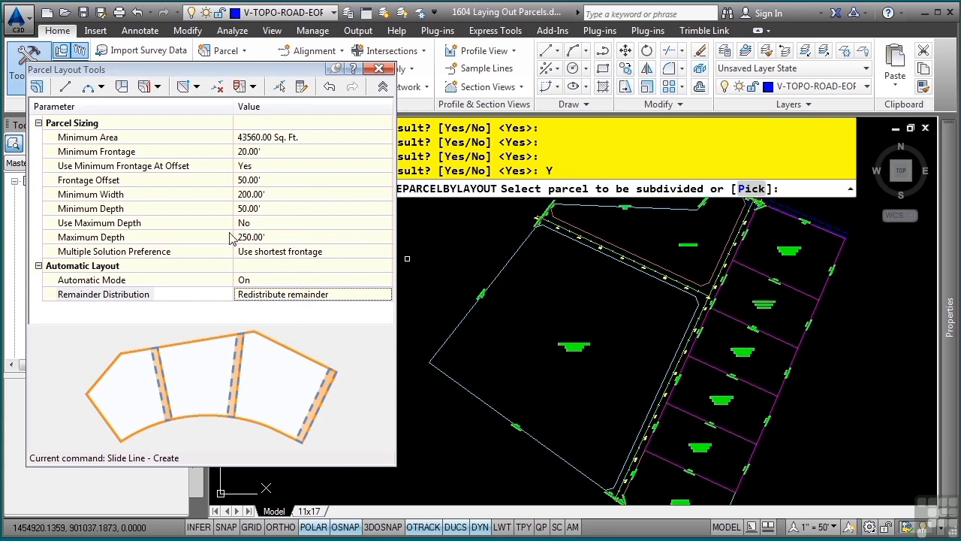
click(384, 88)
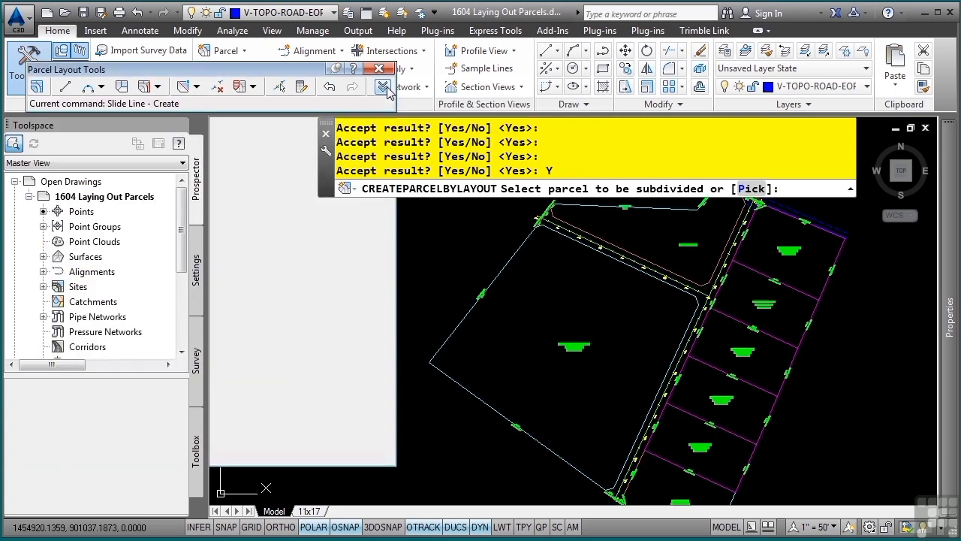
mouse_move(282, 73)
mouse_down()
mouse_move(331, 202)
mouse_move(349, 217)
mouse_move(336, 216)
mouse_up()
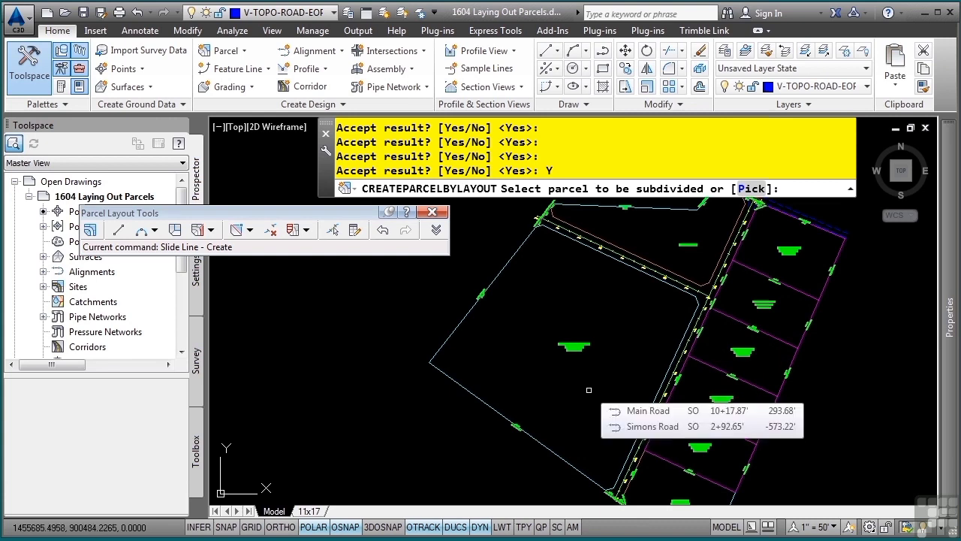
Split the large west parcel with a two-point fixed line from the midpoint of its southwest boundary, perpendicular to the Simons Road right-of-way
click(120, 232)
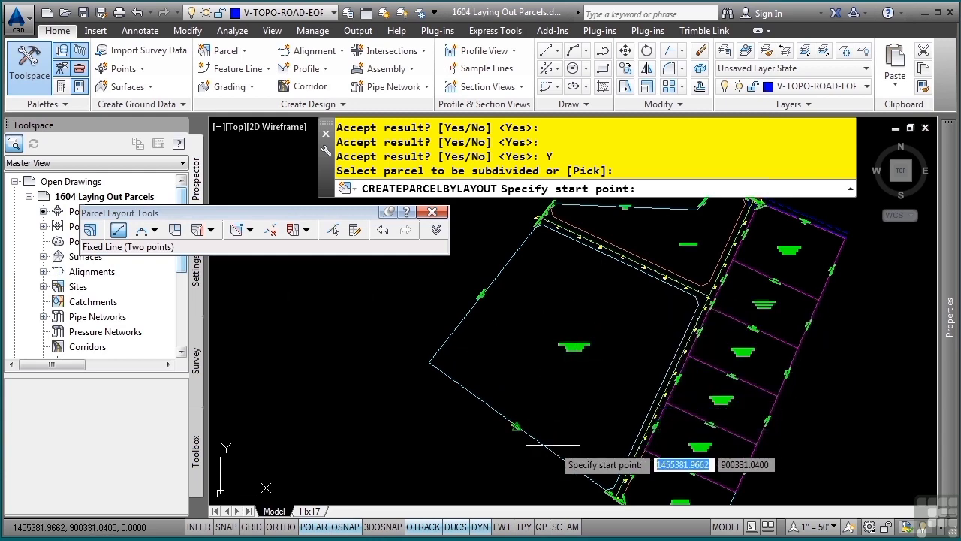
click(518, 425)
shift+right_click(621, 354)
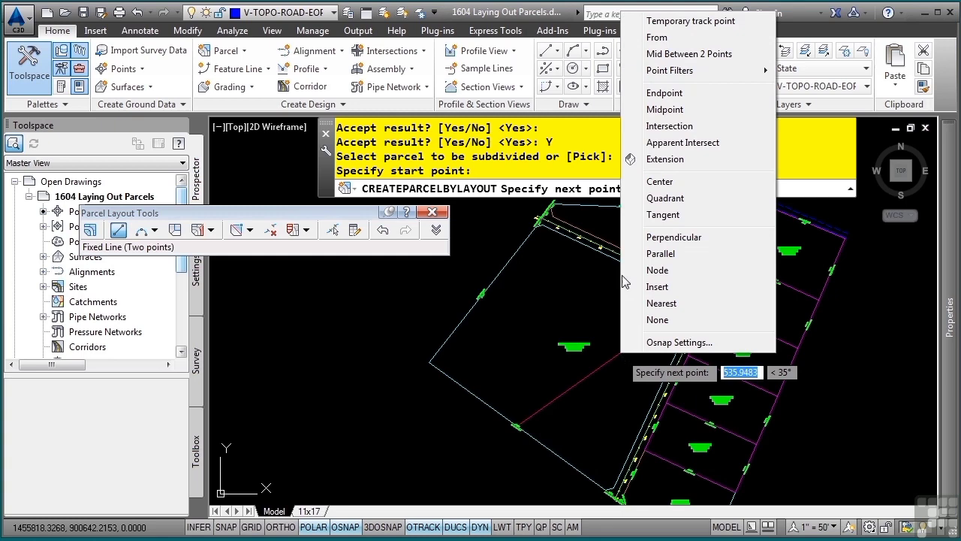
click(664, 238)
click(630, 297)
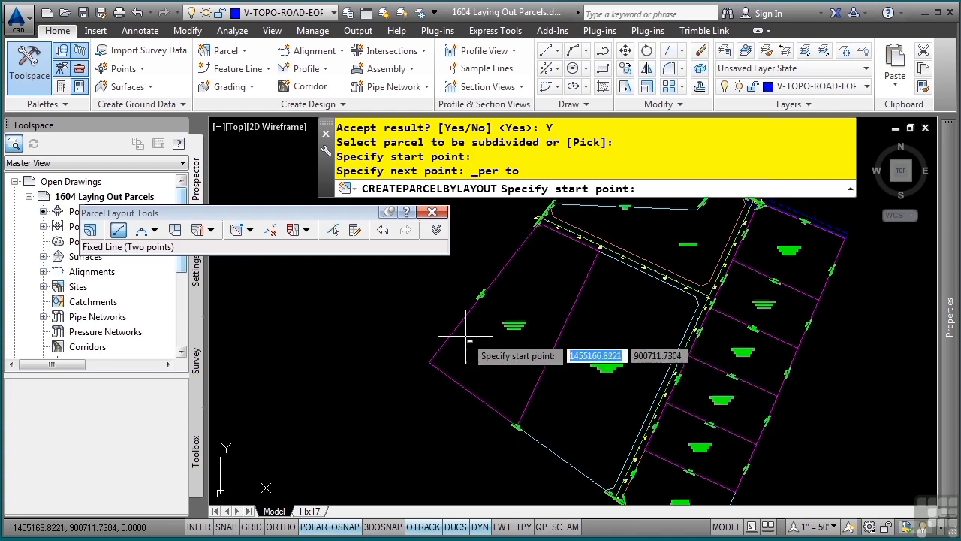
Start Swing Line - Create and shift the expanded layout tools window off the drawing
click(213, 230)
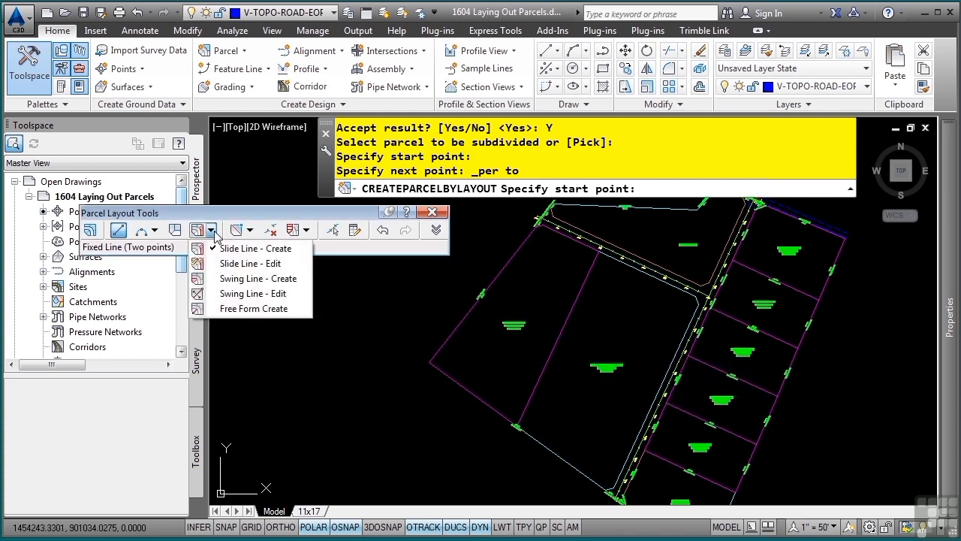
click(239, 281)
click(270, 229)
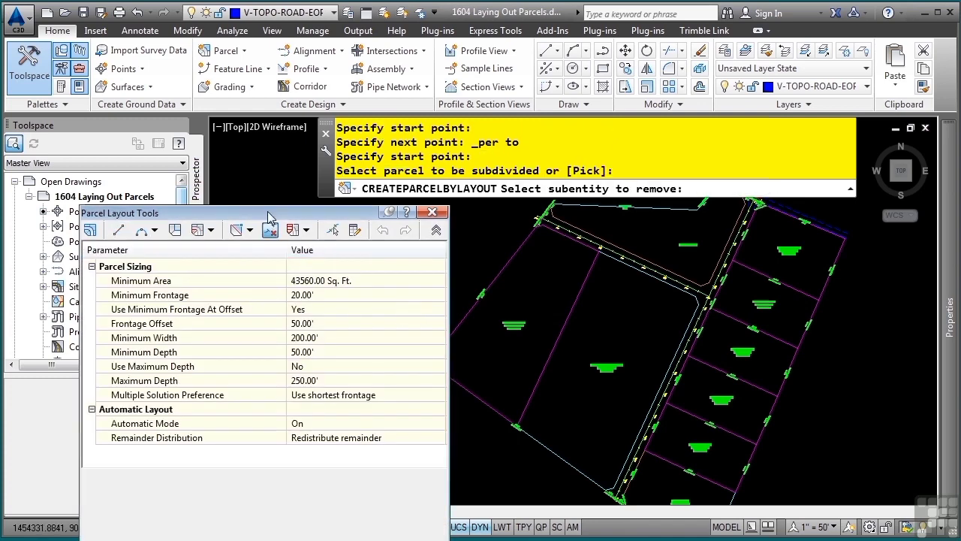
drag(272, 212, 222, 50)
click(163, 68)
click(184, 112)
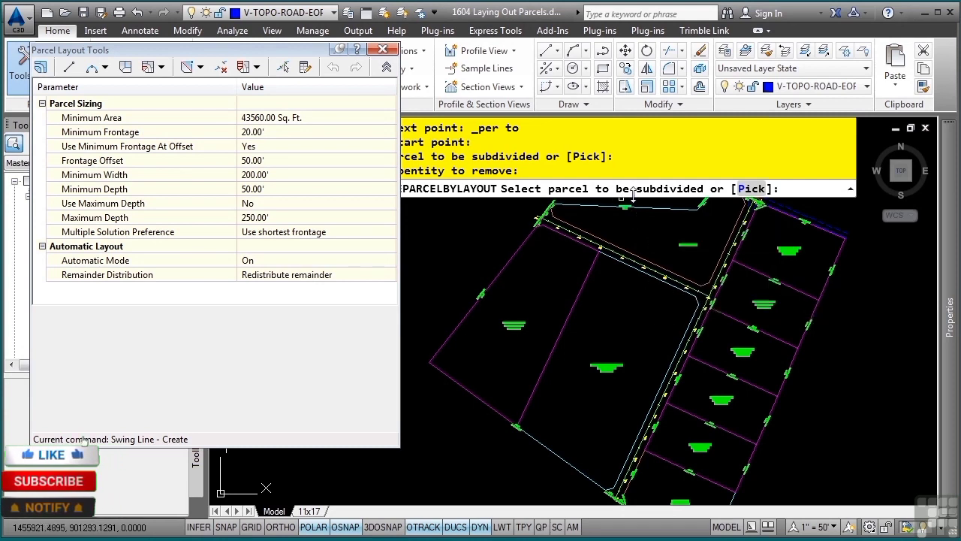
Preview swing-line lots in the parcel west of the north-south road, with frontage from its north to south corner and the swing point on its west boundary
click(608, 362)
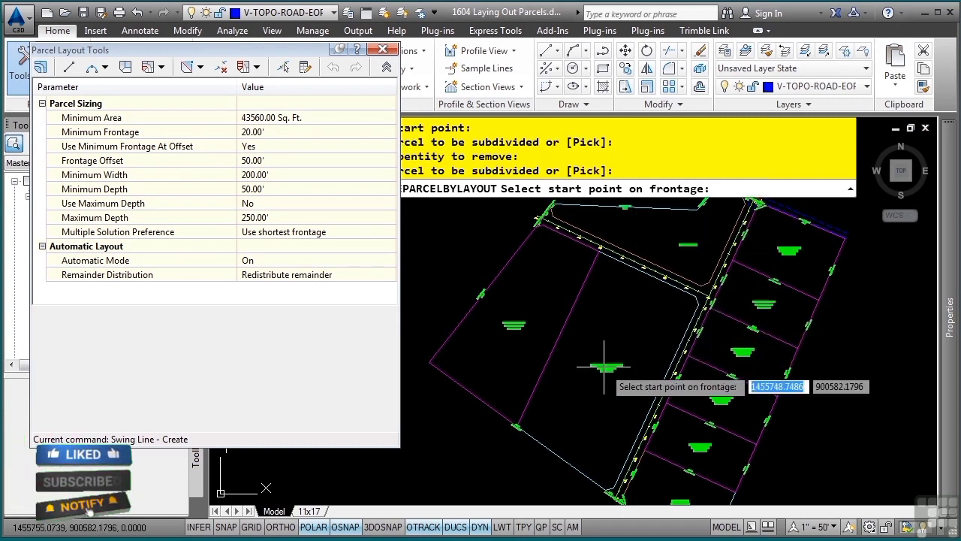
click(693, 298)
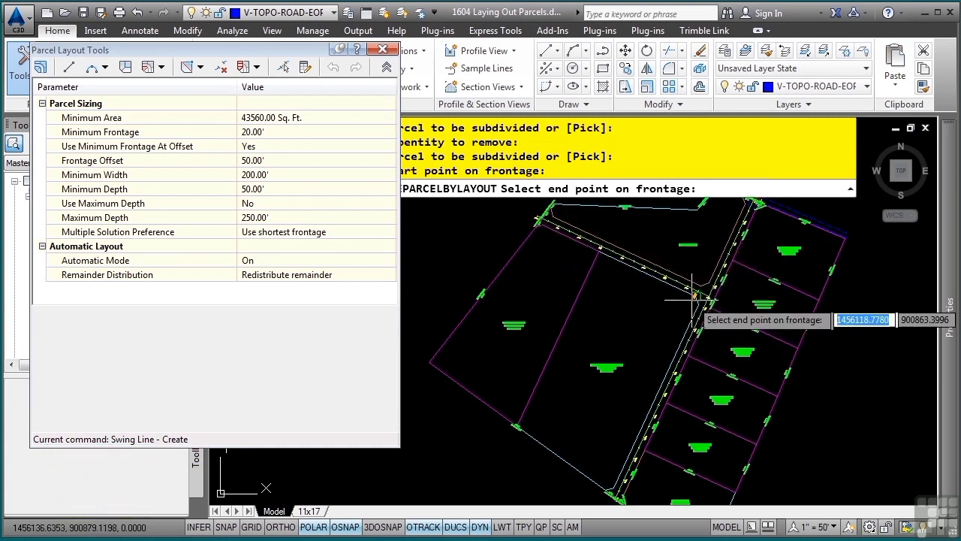
click(600, 485)
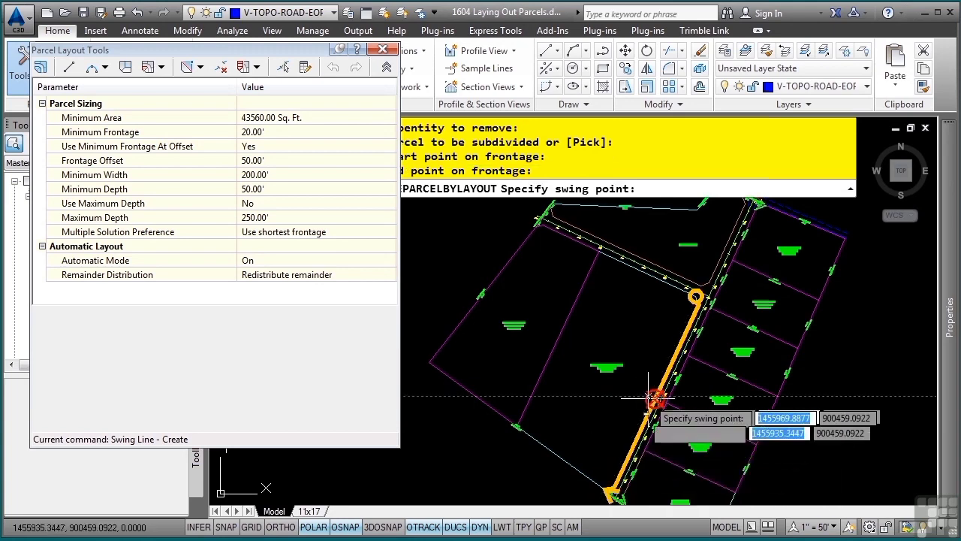
click(605, 304)
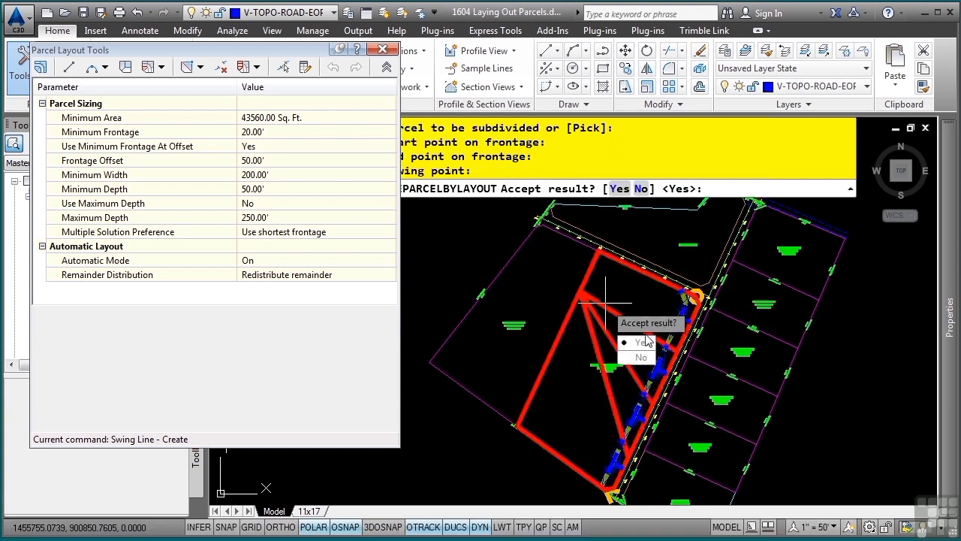
Turn Automatic Mode off, reject the previewed lot, re-pick the swing point on the west boundary and accept a single swing-line lot
click(297, 263)
click(295, 264)
click(294, 277)
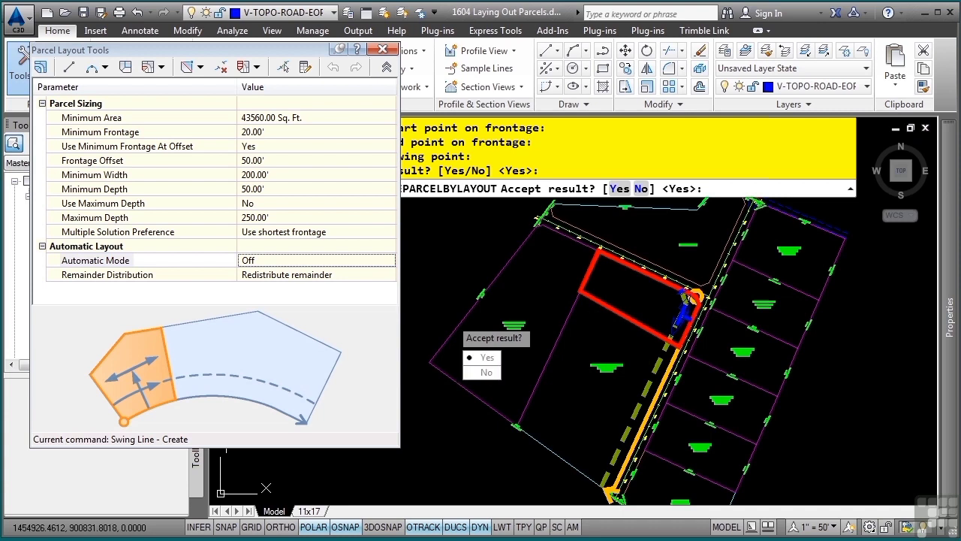
click(484, 372)
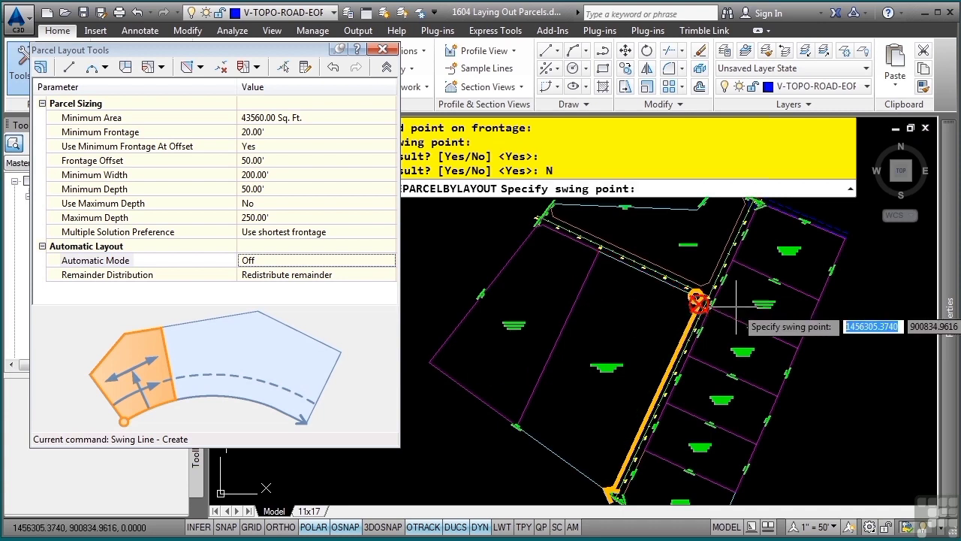
click(618, 305)
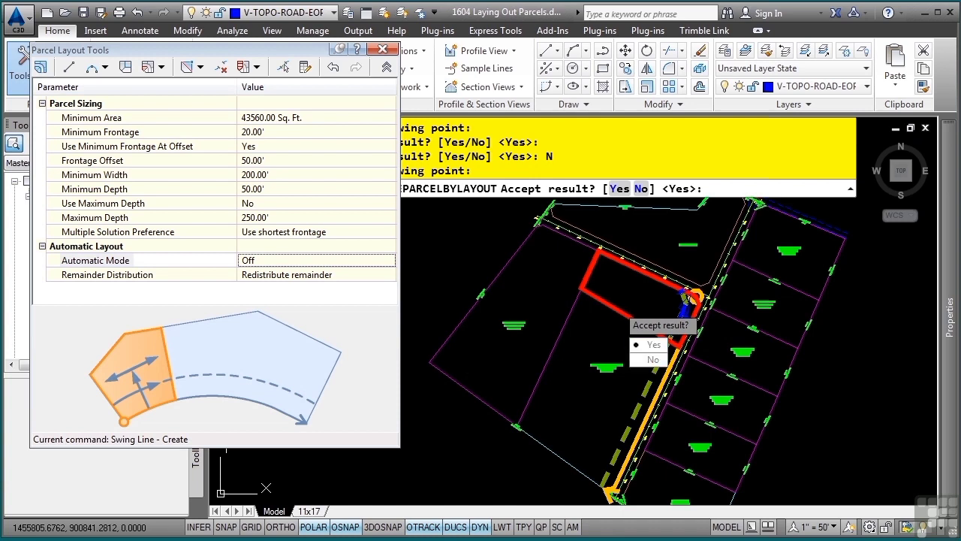
key(Return)
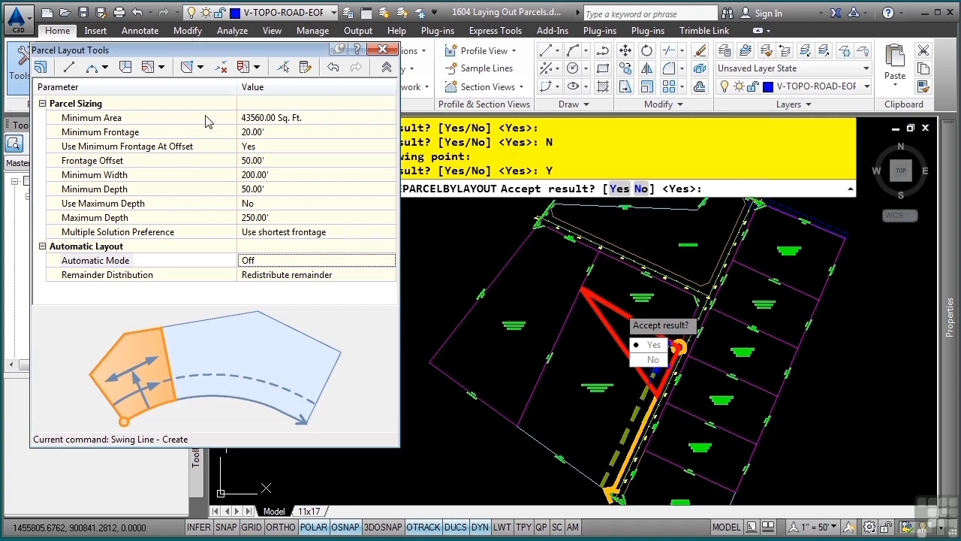
Split the remaining parcel with Free Form Create, attaching at the midpoint of its west boundary and using the perpendicular lot line direction
click(161, 67)
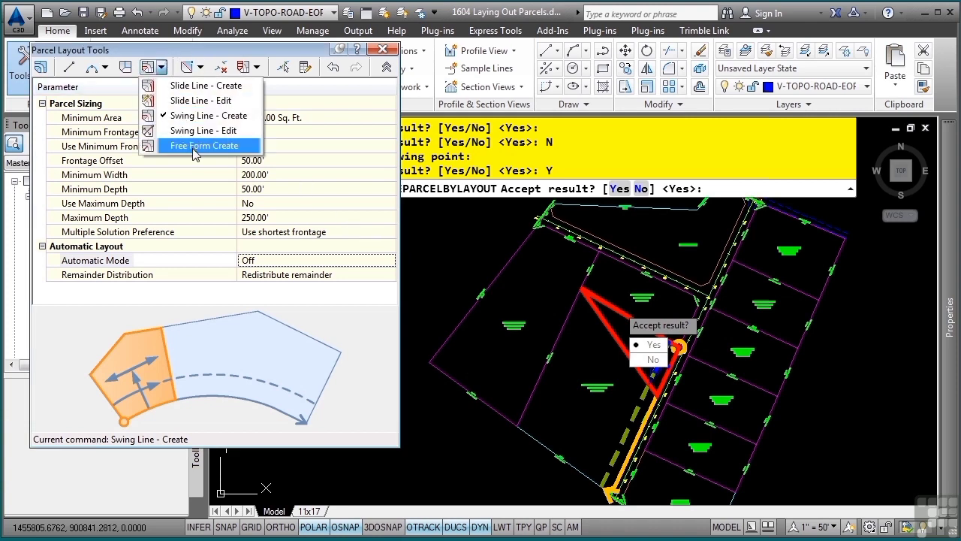
click(191, 147)
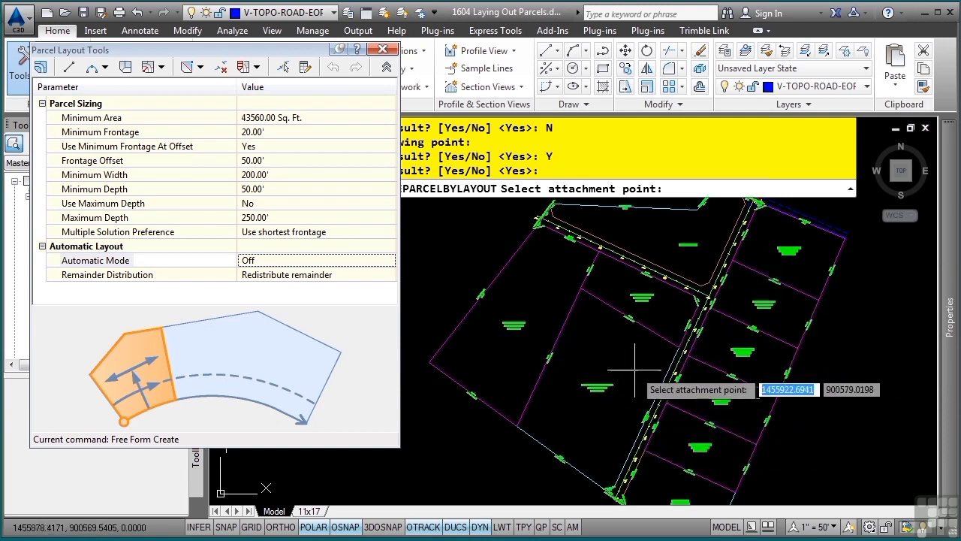
click(562, 329)
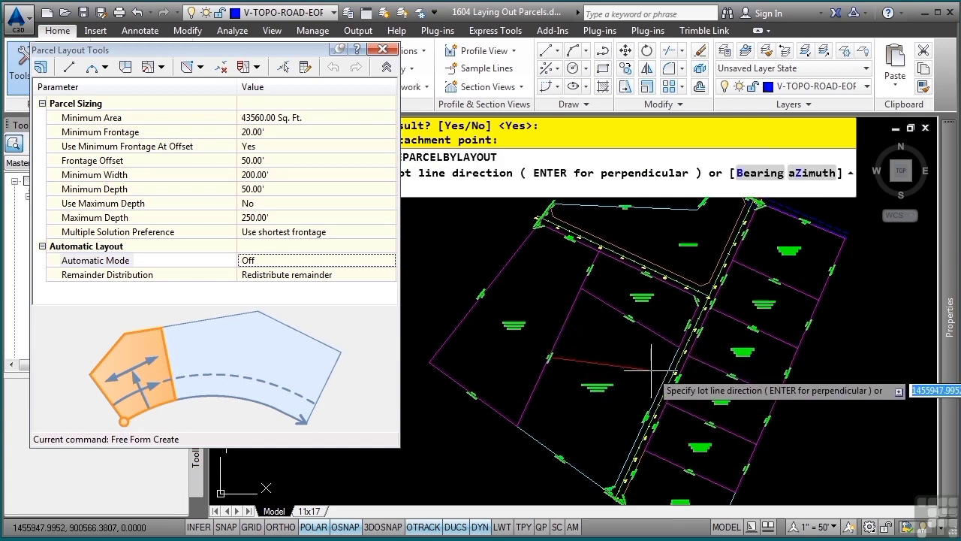
scroll(658, 353, up, 2)
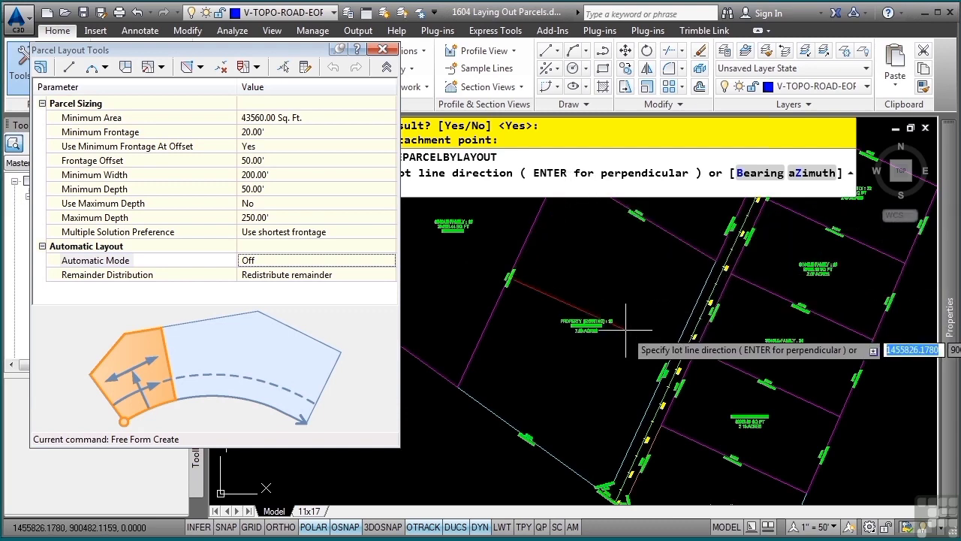
key(Return)
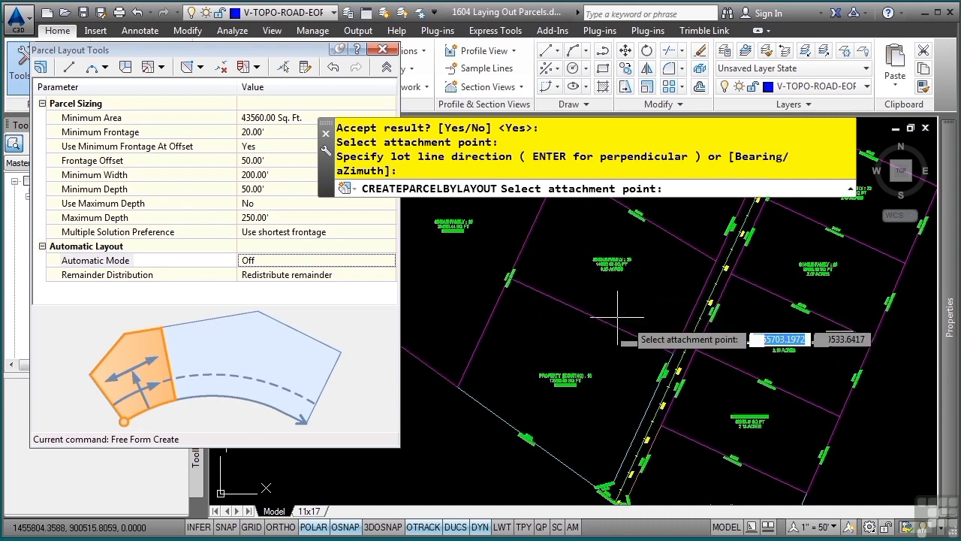
Split the north property parcel with a two-point fixed line from its north boundary, perpendicular to the road right-of-way on its south side
middle_drag(609, 262, 626, 433)
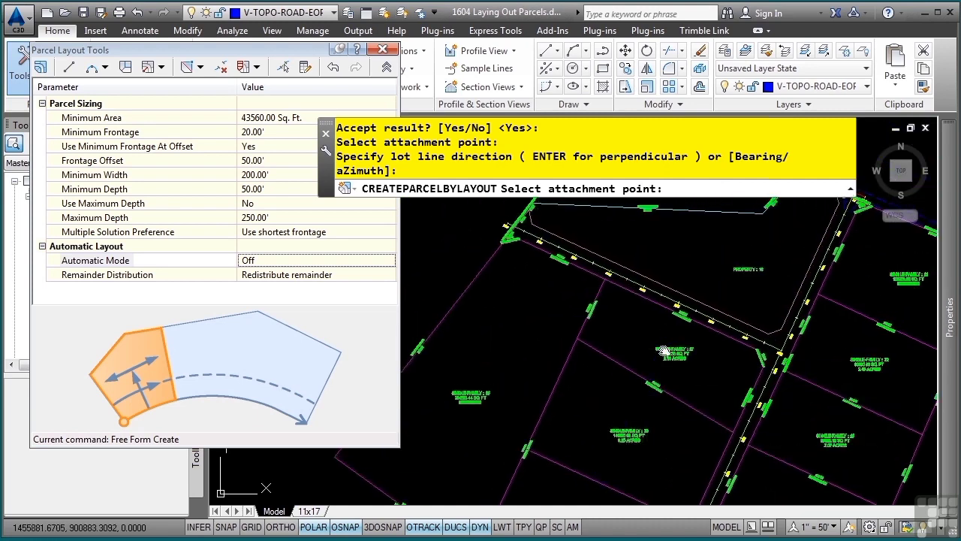
middle_drag(663, 350, 637, 430)
click(78, 68)
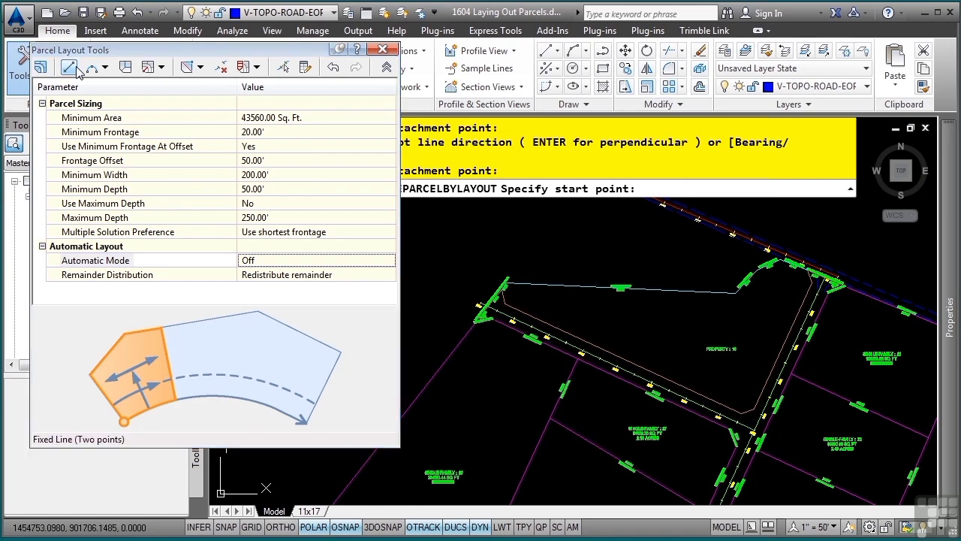
click(664, 290)
shift+right_click(665, 359)
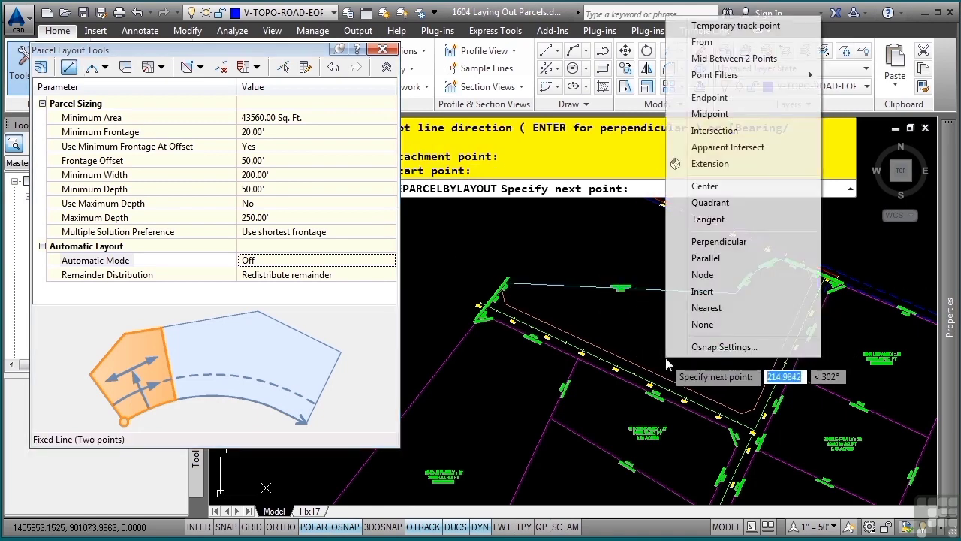
click(744, 242)
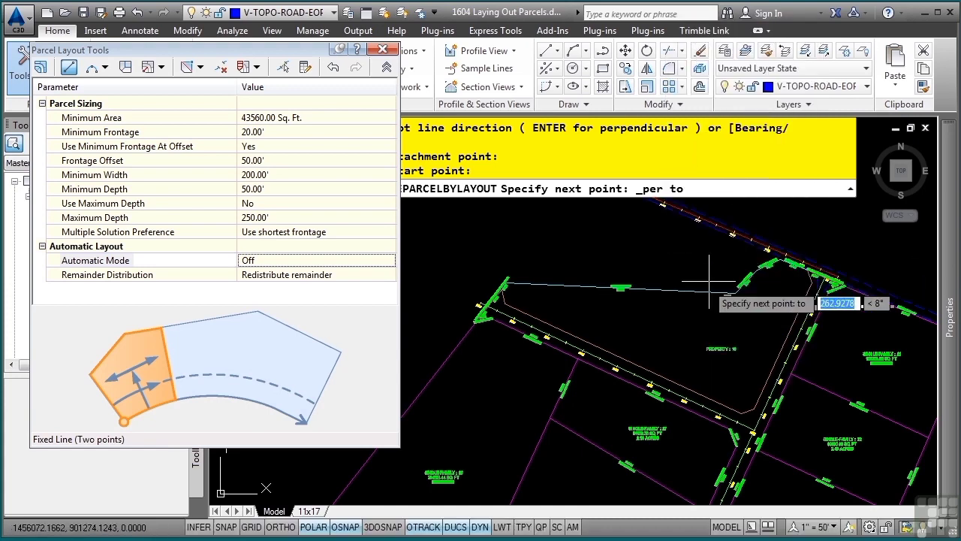
scroll(547, 345, up, 2)
click(548, 346)
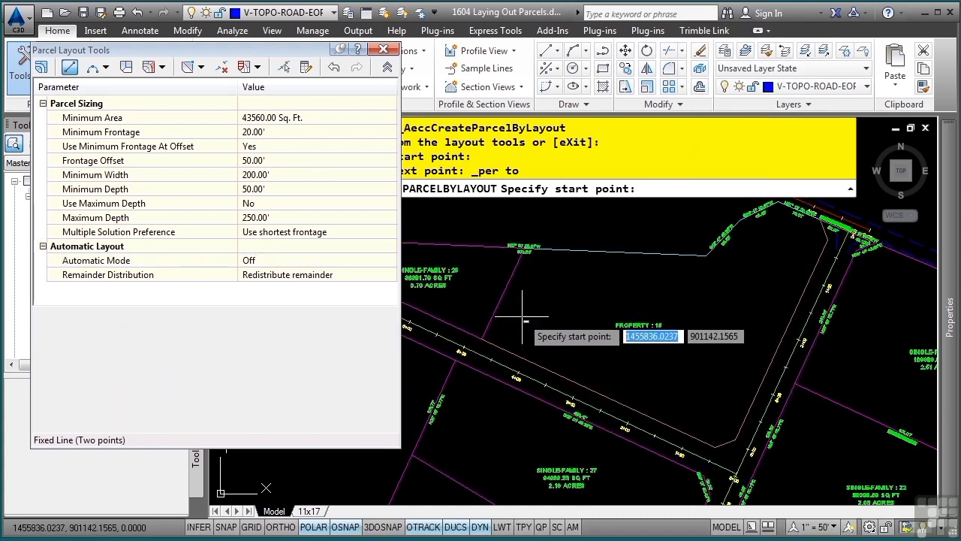
Insert a PI east of the north parcel's new dividing line to bend it, then exit the layout tools and zoom to the drawing extents
click(203, 67)
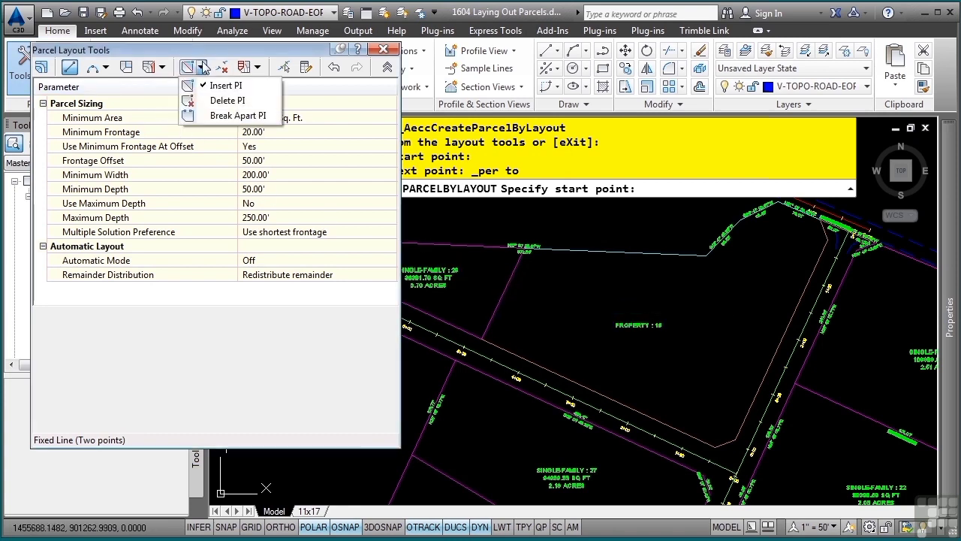
click(255, 88)
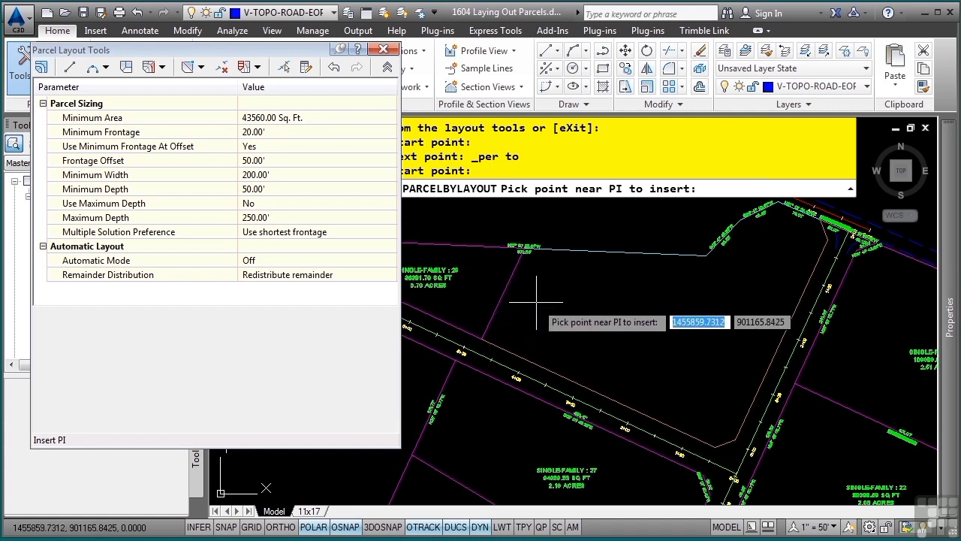
click(538, 302)
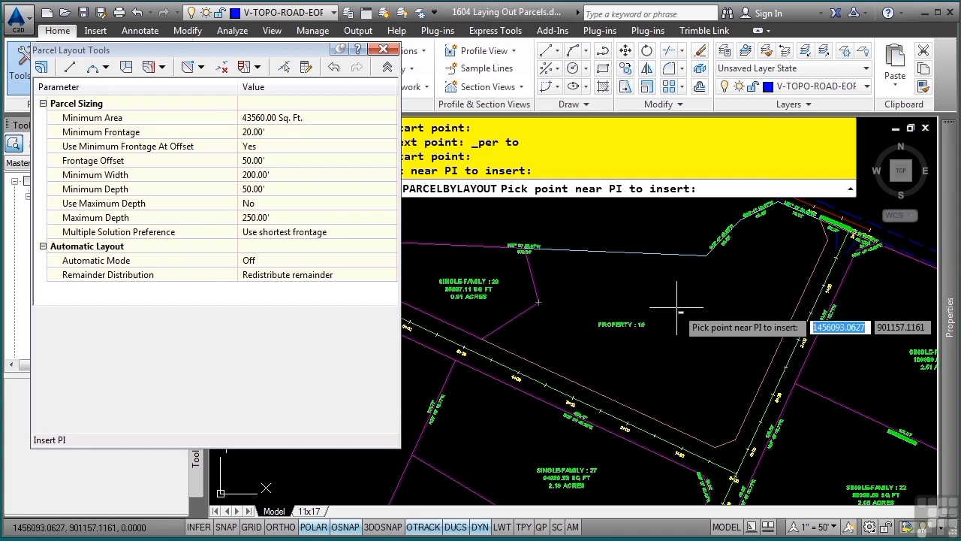
key(Escape)
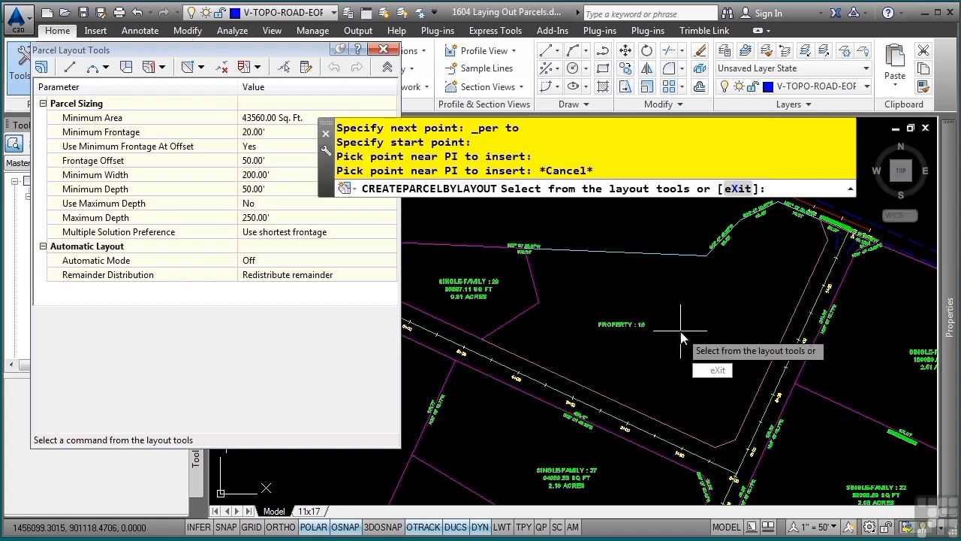
key(Escape)
middle_click(620, 313)
middle_click(621, 314)
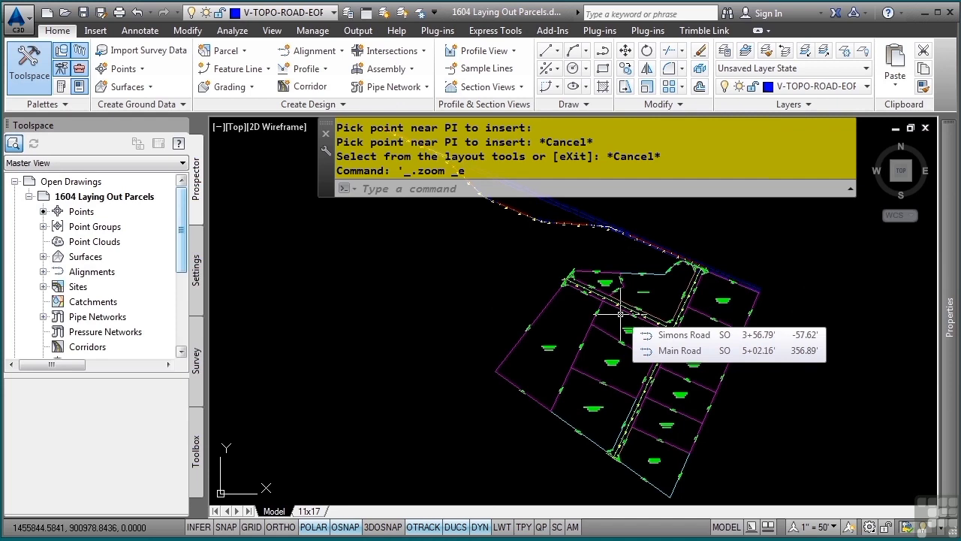